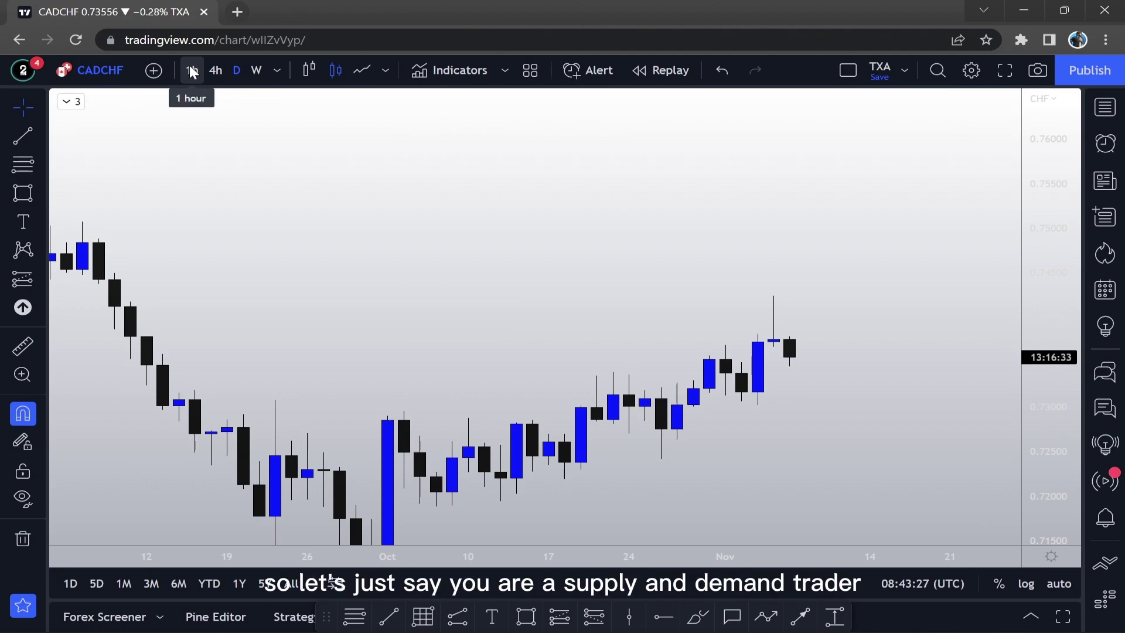
Step: Switch the chart to the 1-hour timeframe and draw a rising three-leg zigzag path with an arrow above the candles
{"action": "left_click", "coordinate": [191, 70]}
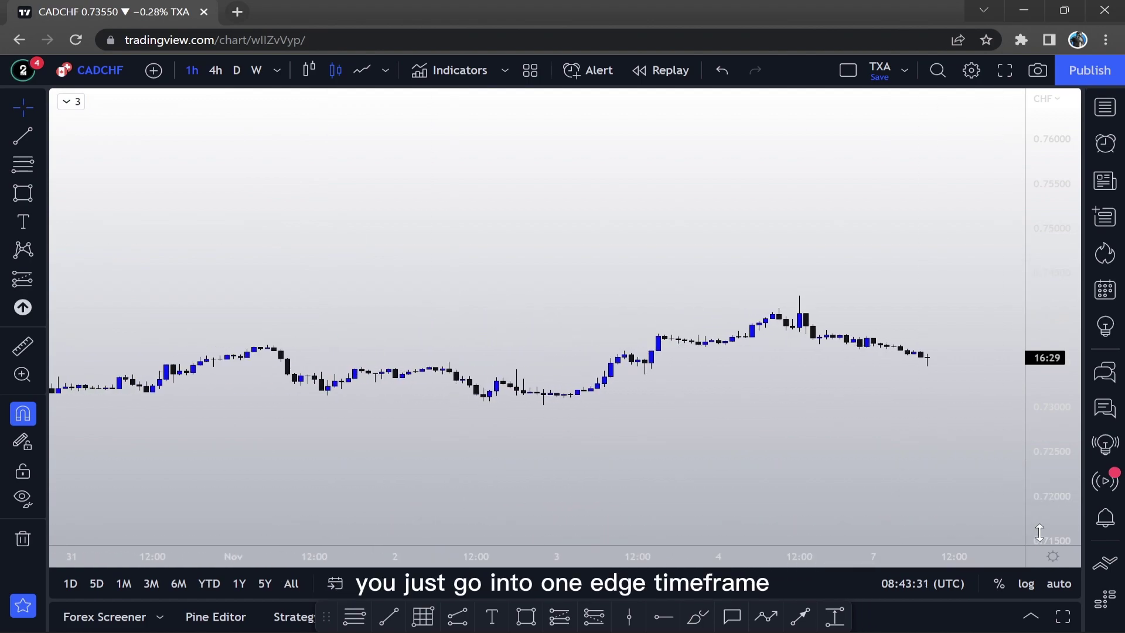
{"action": "scroll", "coordinate": [509, 275], "scroll_direction": "left", "scroll_amount": 10}
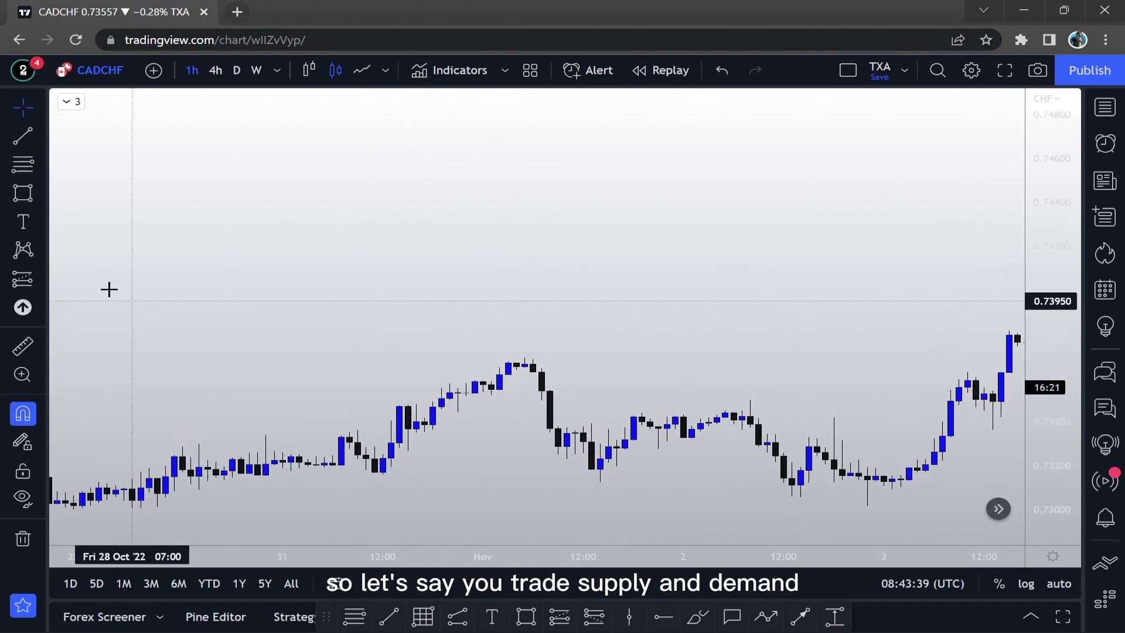
{"action": "left_click", "coordinate": [42, 194]}
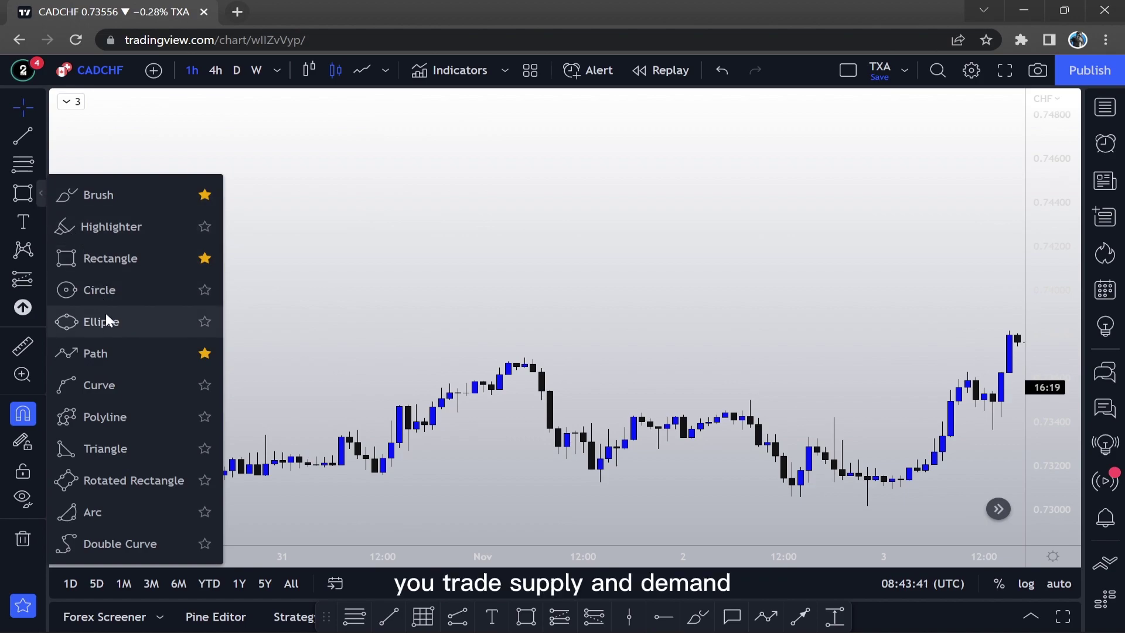
{"action": "left_click", "coordinate": [106, 354]}
{"action": "left_click", "coordinate": [191, 345]}
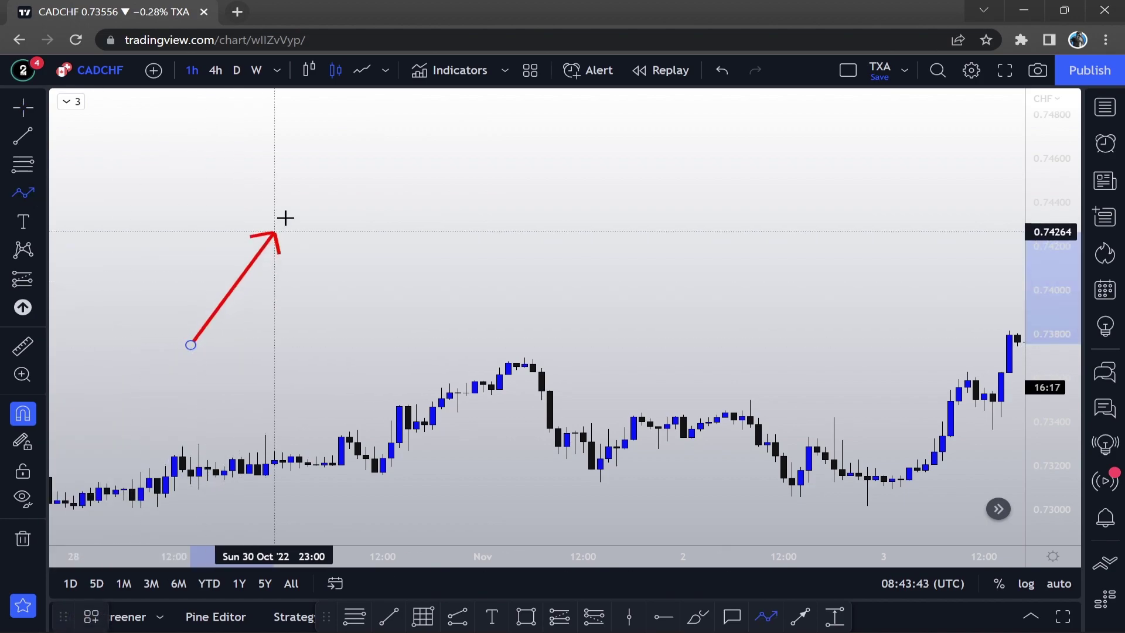
{"action": "left_click", "coordinate": [291, 211]}
{"action": "left_click", "coordinate": [339, 291]}
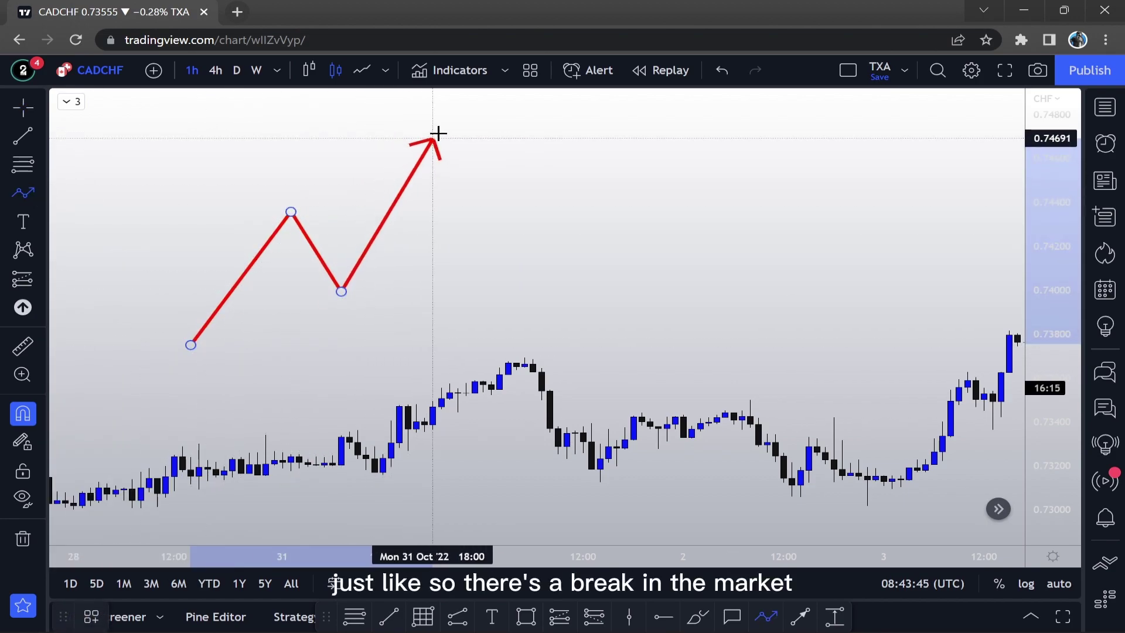
{"action": "double_click", "coordinate": [459, 125]}
Step: Draw a demand-zone rectangle from the zigzag's pullback low to about 2 Nov 02:00, spanning about 0.74123 to 0.73946
{"action": "left_click_drag", "start_coordinate": [530, 248], "coordinate": [542, 297]}
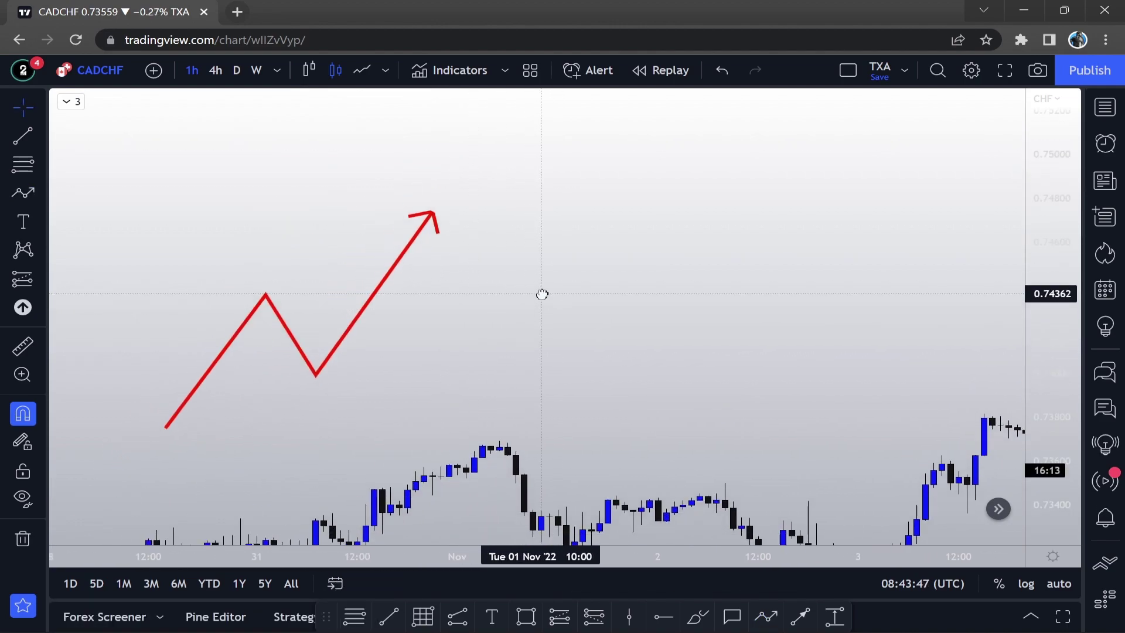
{"action": "left_click", "coordinate": [38, 193]}
{"action": "left_click", "coordinate": [82, 261]}
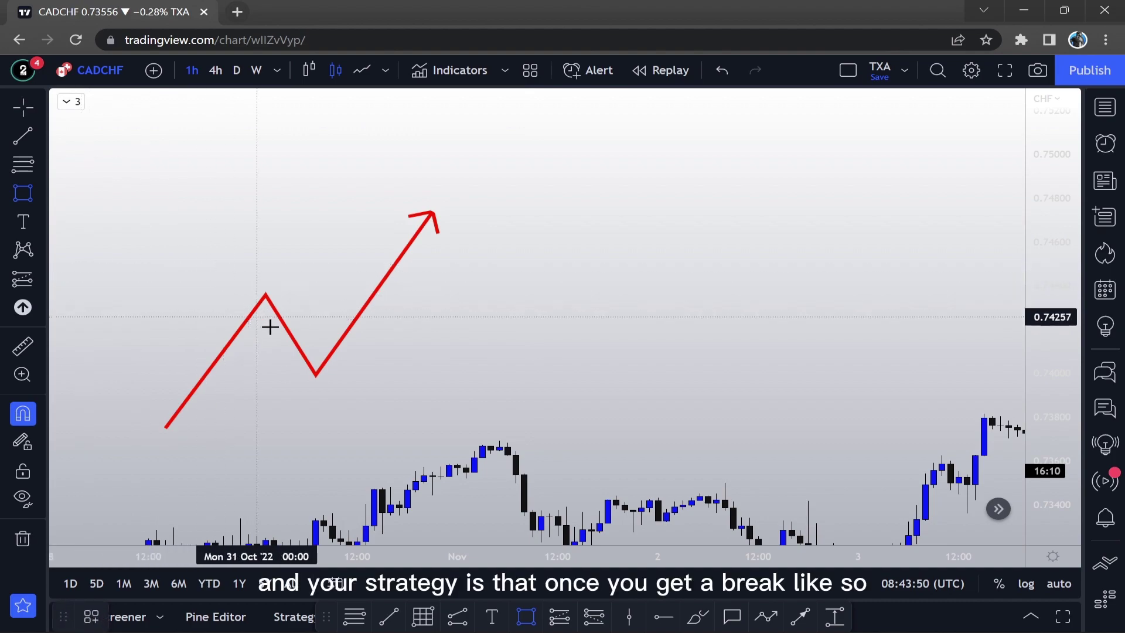
{"action": "left_click", "coordinate": [315, 346]}
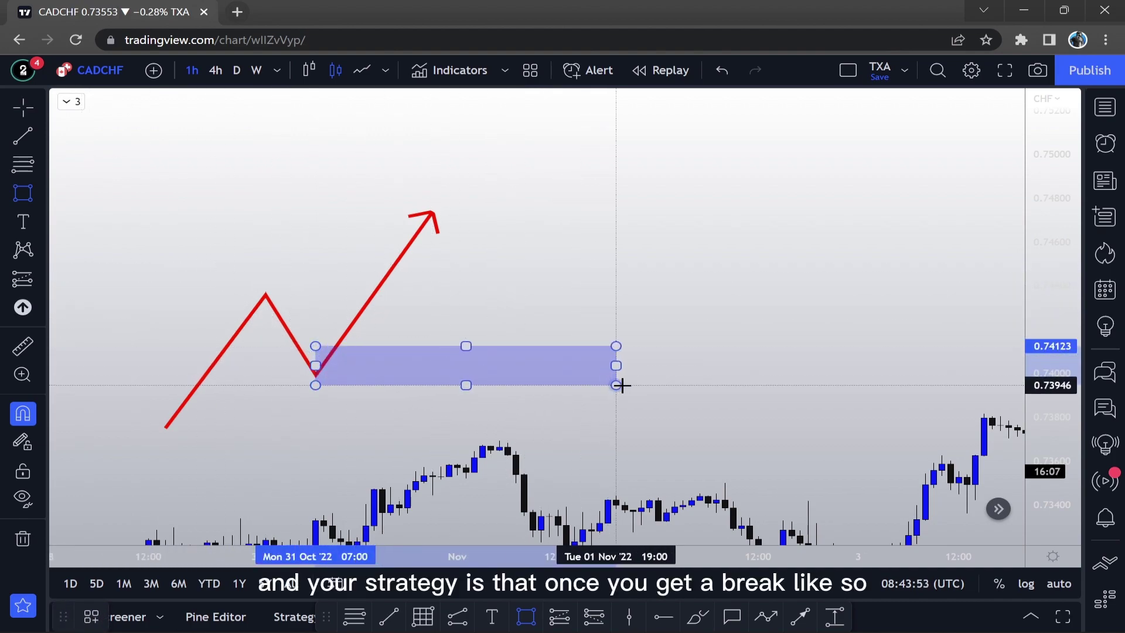
{"action": "left_click", "coordinate": [674, 385]}
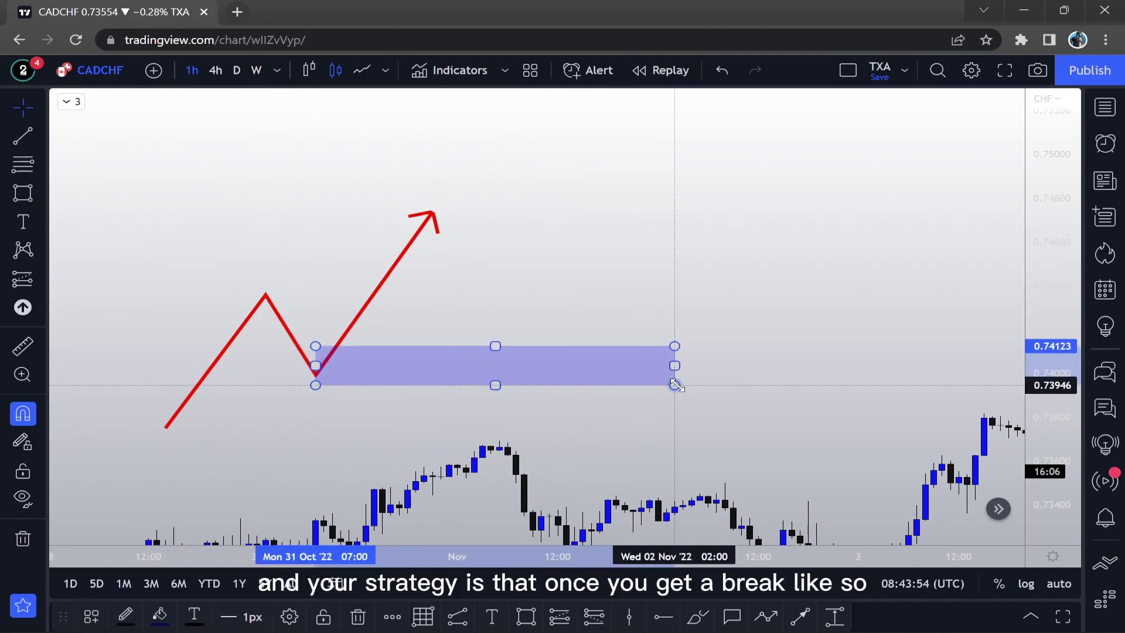
Step: Draw a horizontal trend line through the first swing high at about 0.74376 and label it "break of structure"
{"action": "left_click", "coordinate": [18, 134]}
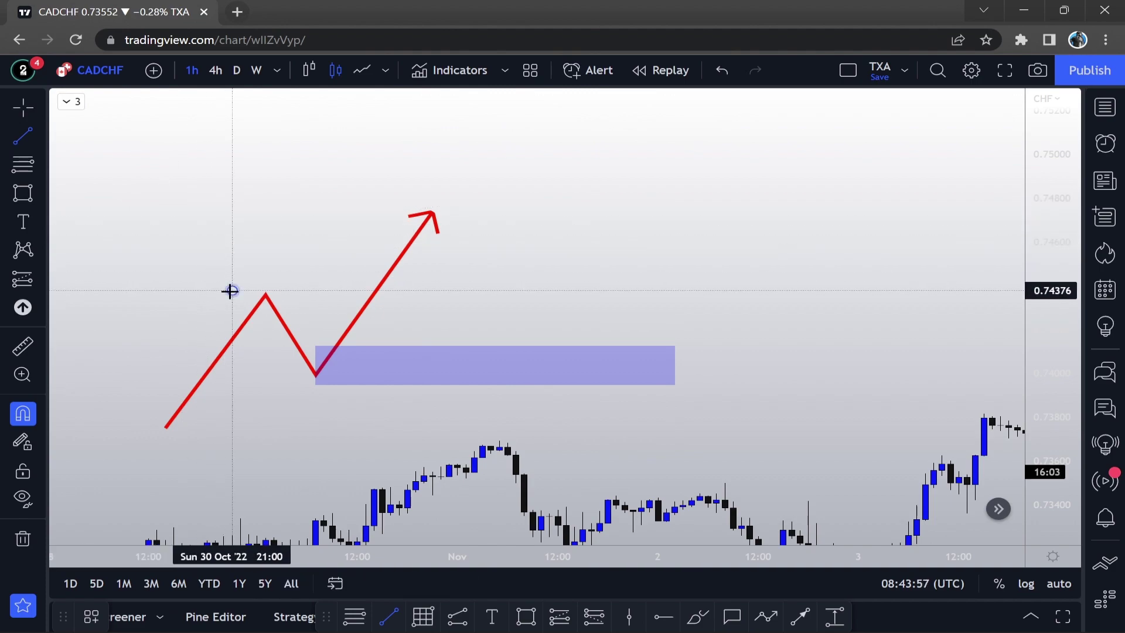
{"action": "left_click", "coordinate": [231, 290]}
{"action": "left_click", "coordinate": [625, 288]}
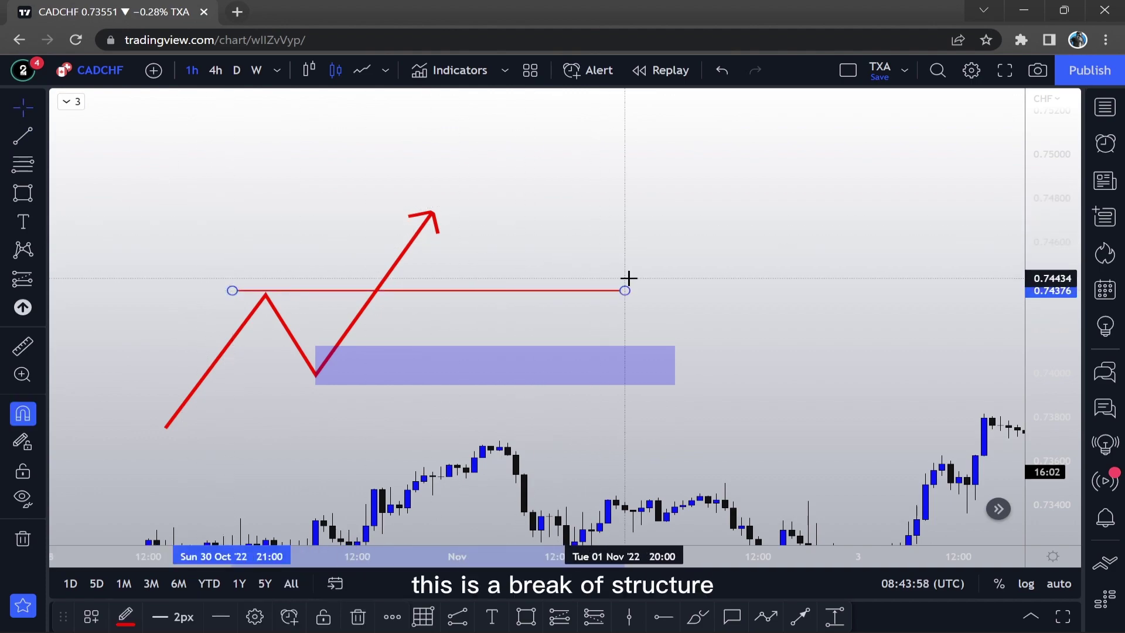
{"action": "double_click", "coordinate": [560, 290]}
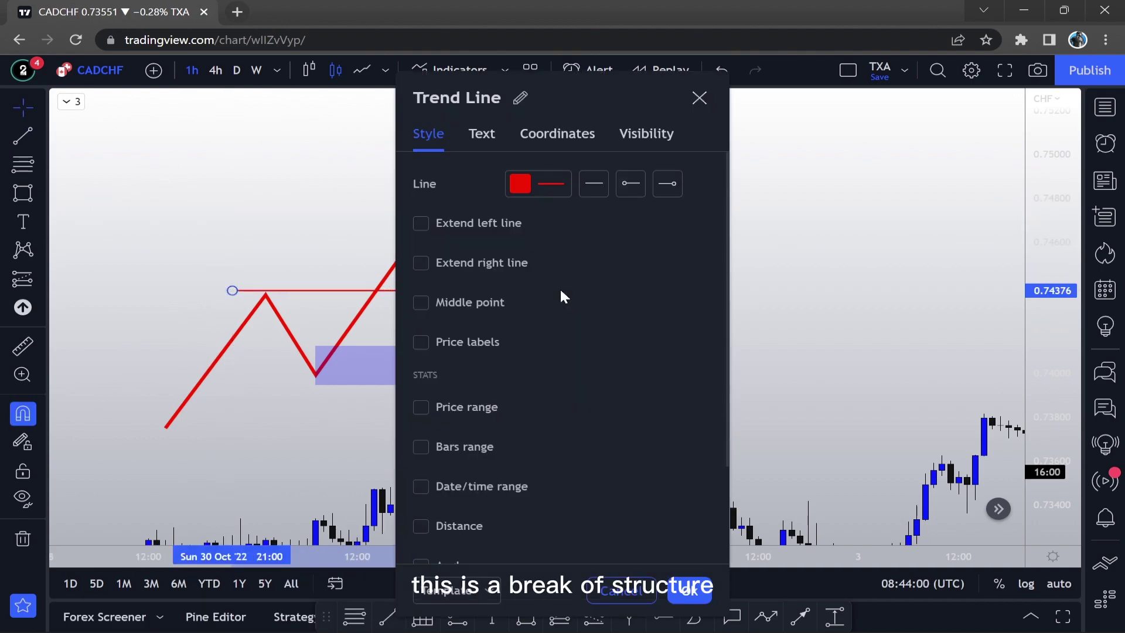
{"action": "left_click", "coordinate": [500, 130]}
{"action": "type", "text": "break of structure"}
{"action": "left_click", "coordinate": [689, 384]}
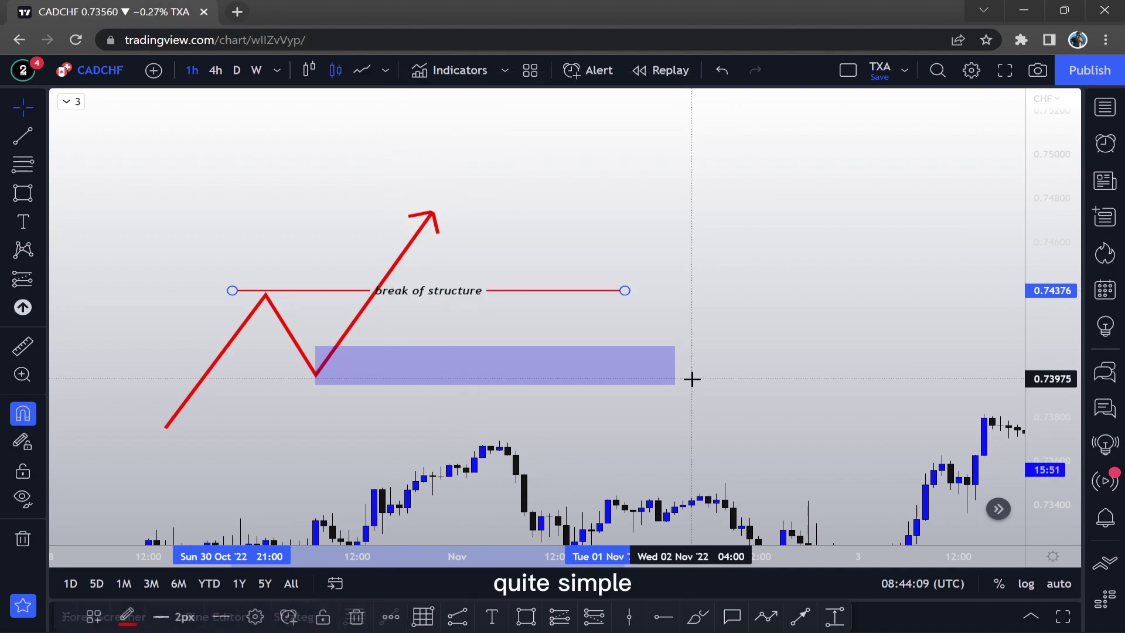
Step: Draw a path from the arrow's peak down into the demand zone, with a small zigzag there, and up to about 0.74810
{"action": "left_click", "coordinate": [40, 192]}
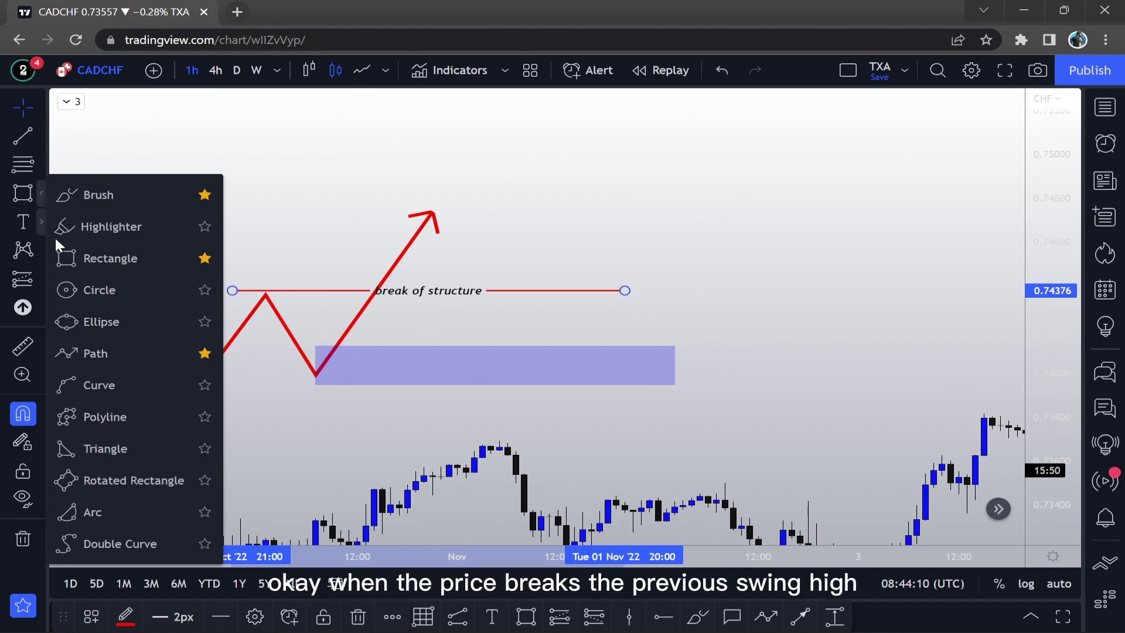
{"action": "left_click", "coordinate": [104, 349]}
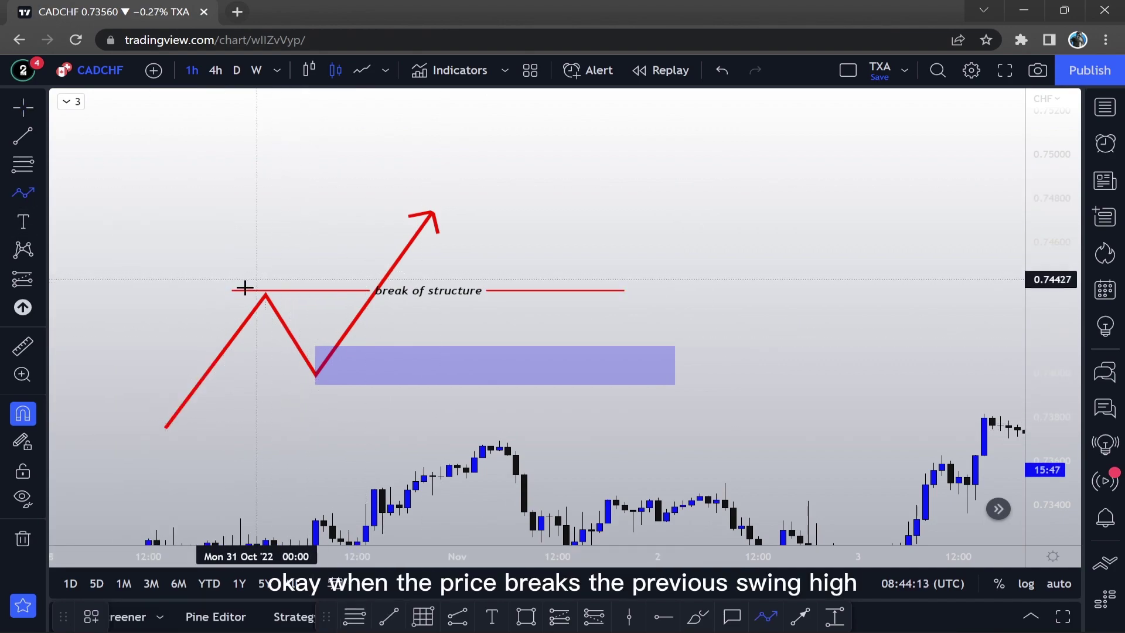
{"action": "left_click", "coordinate": [433, 211]}
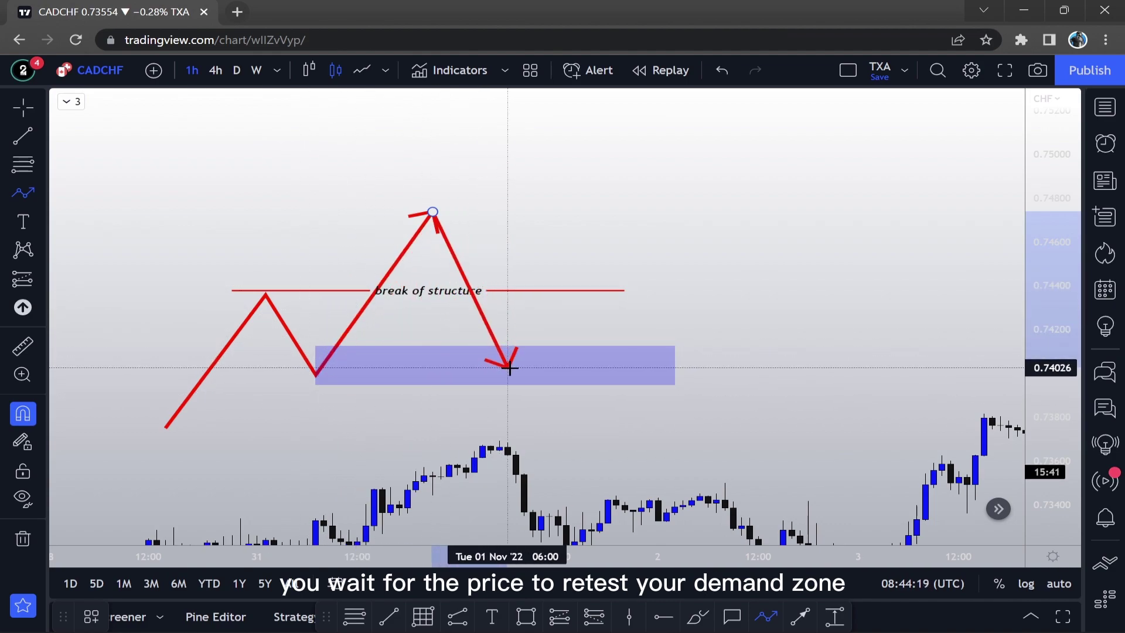
{"action": "left_click", "coordinate": [509, 367]}
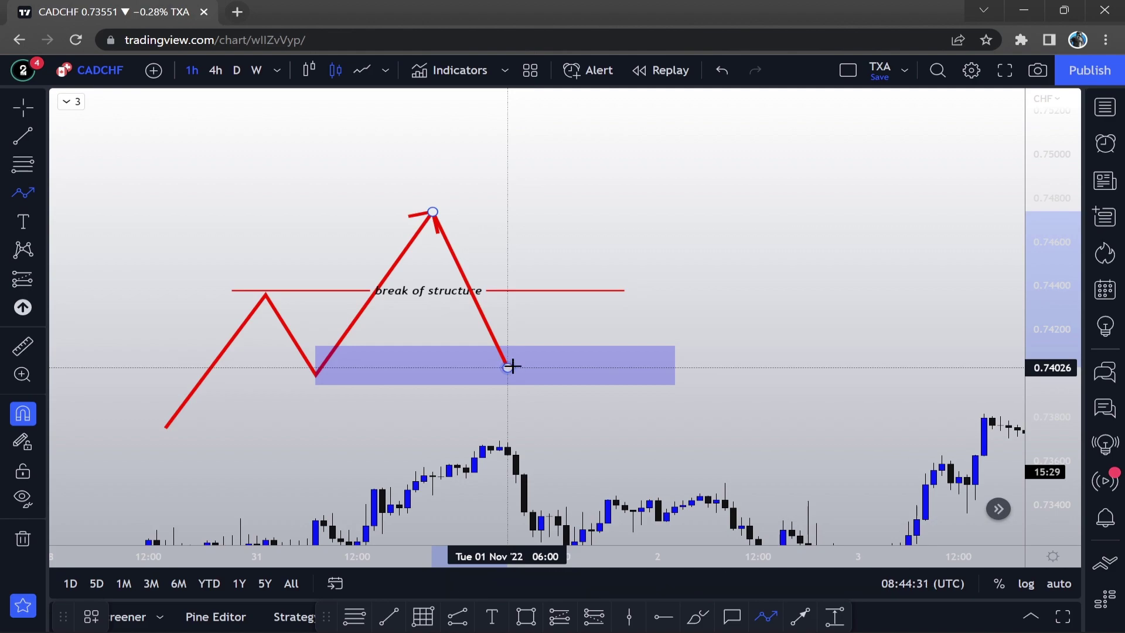
{"action": "left_click", "coordinate": [507, 368]}
{"action": "left_click", "coordinate": [524, 352]}
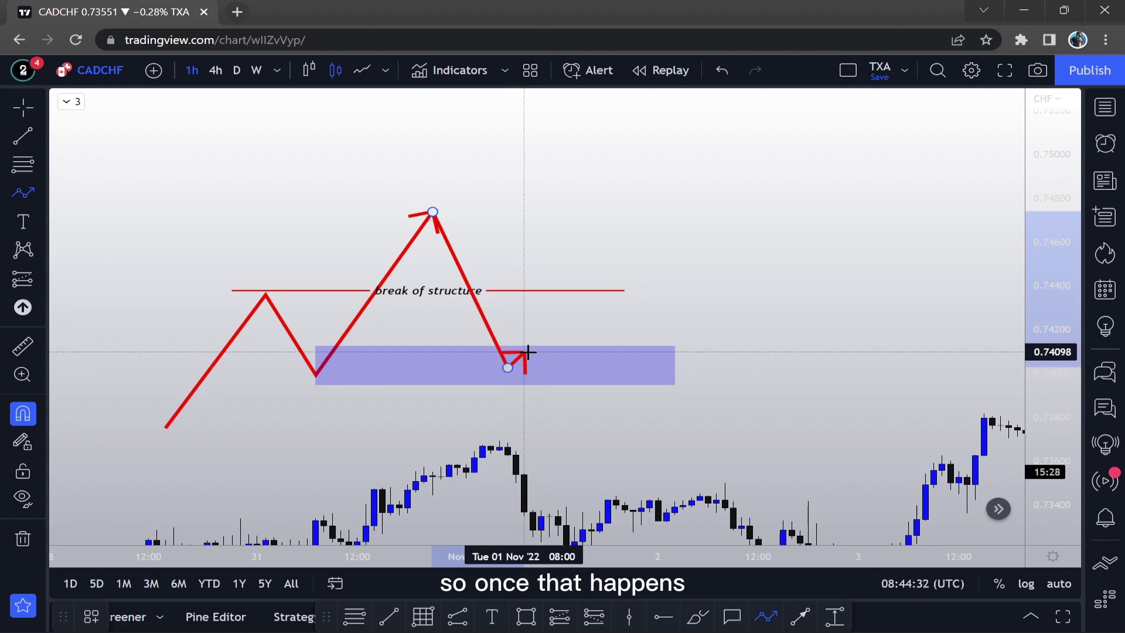
{"action": "left_click", "coordinate": [539, 379]}
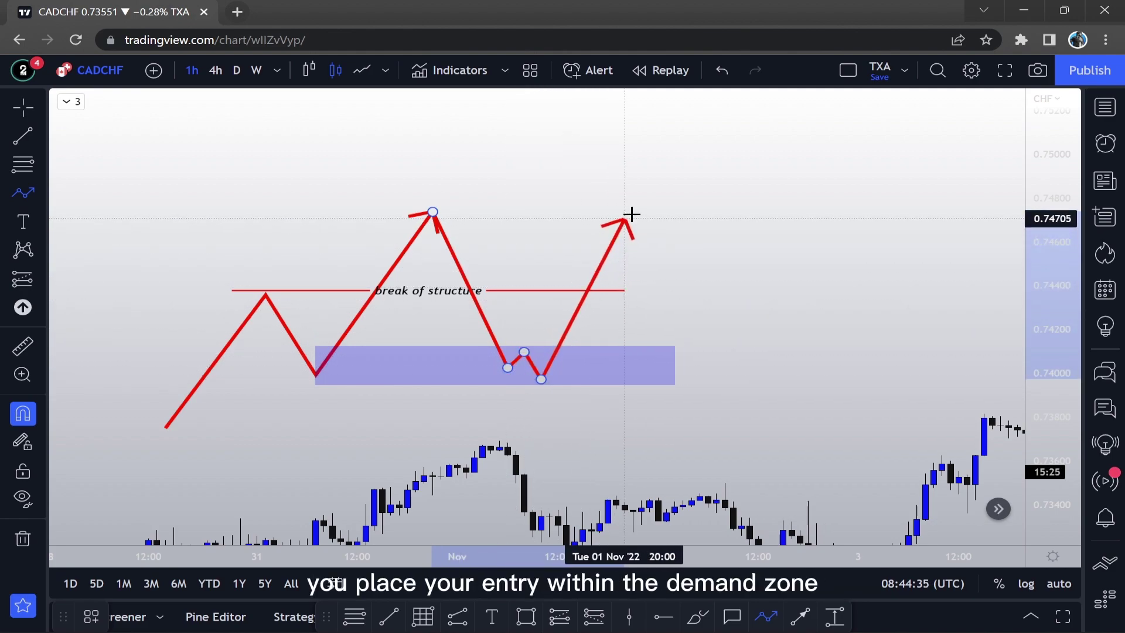
{"action": "left_click", "coordinate": [658, 196]}
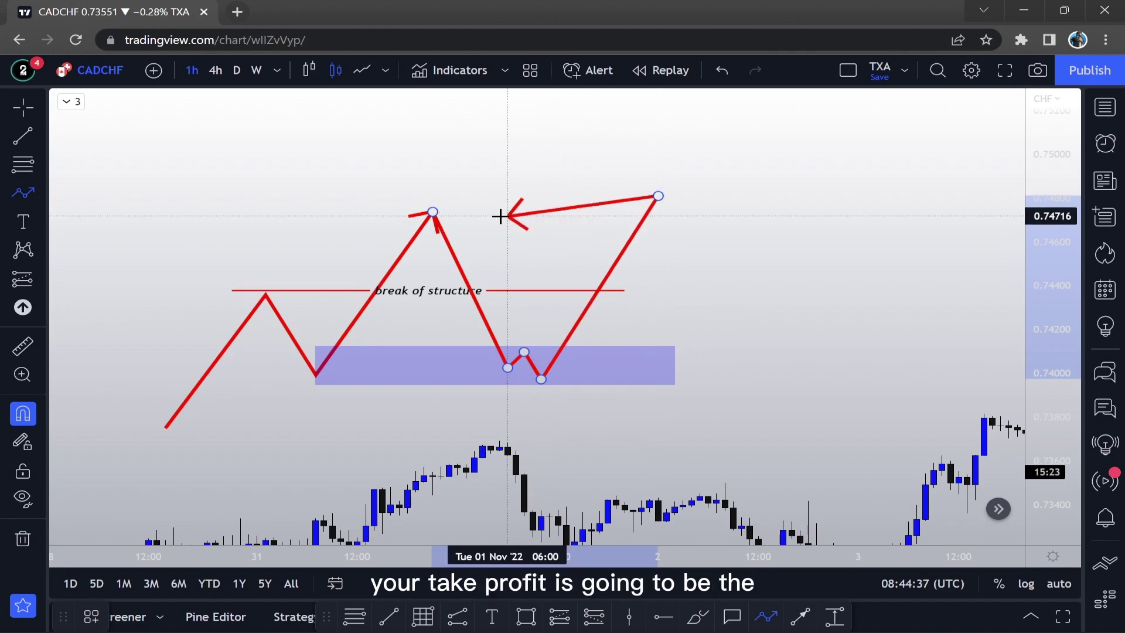
{"action": "double_click", "coordinate": [658, 195]}
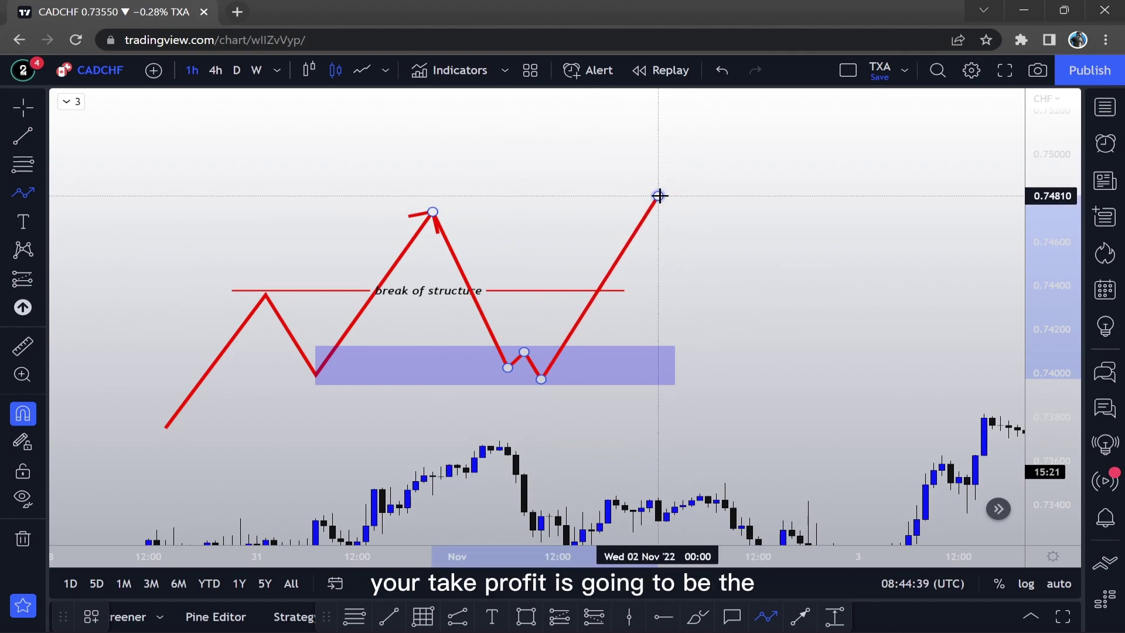
Step: Draw a horizontal trend line through the second swing high at about 0.74738 and label it "take profit"
{"action": "left_click", "coordinate": [23, 136]}
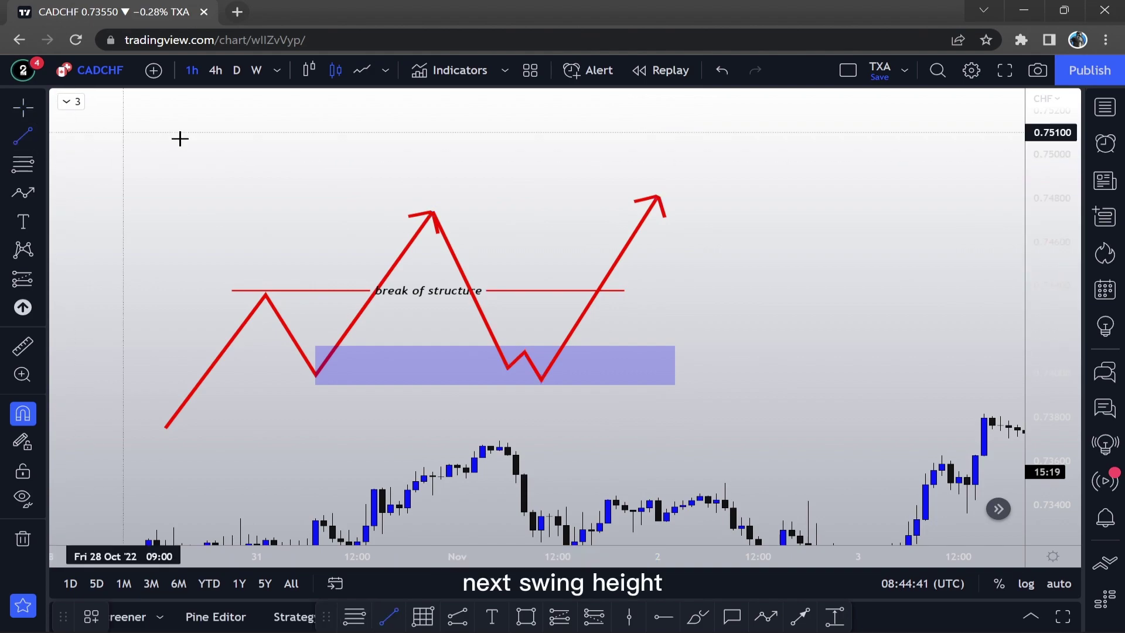
{"action": "left_click", "coordinate": [391, 211]}
{"action": "left_click", "coordinate": [758, 211]}
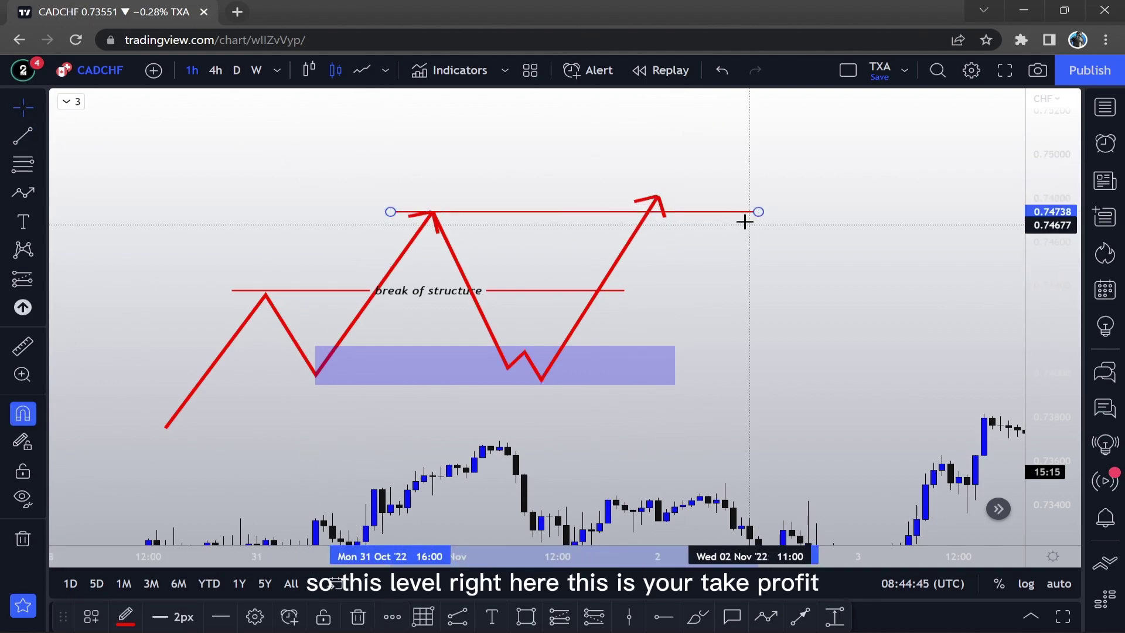
{"action": "double_click", "coordinate": [731, 213]}
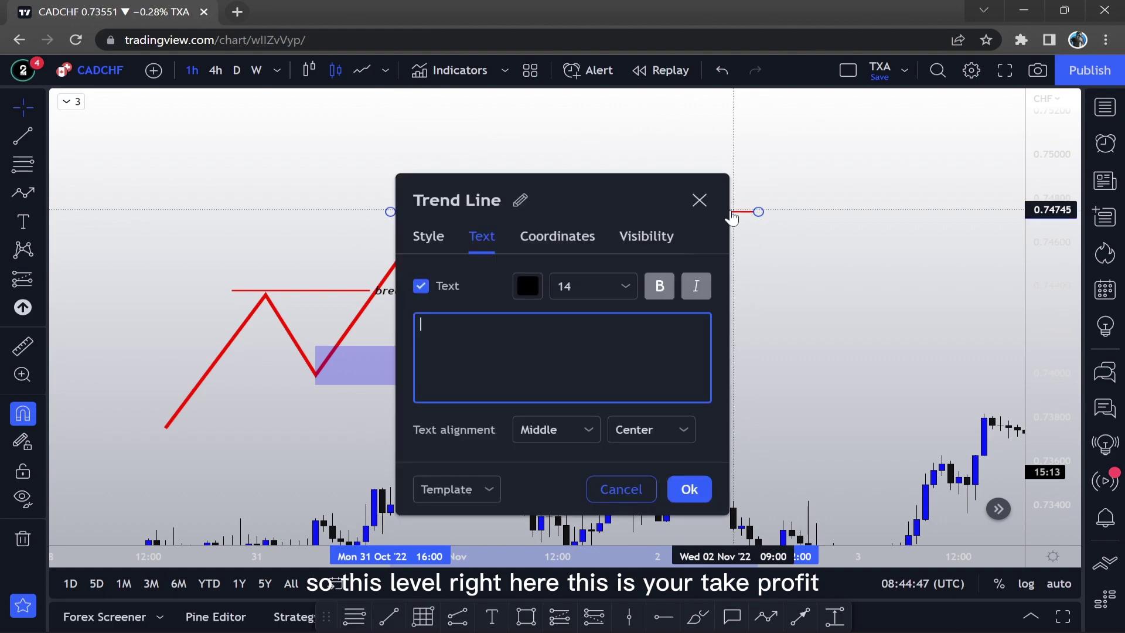
{"action": "type", "text": "take profi"}
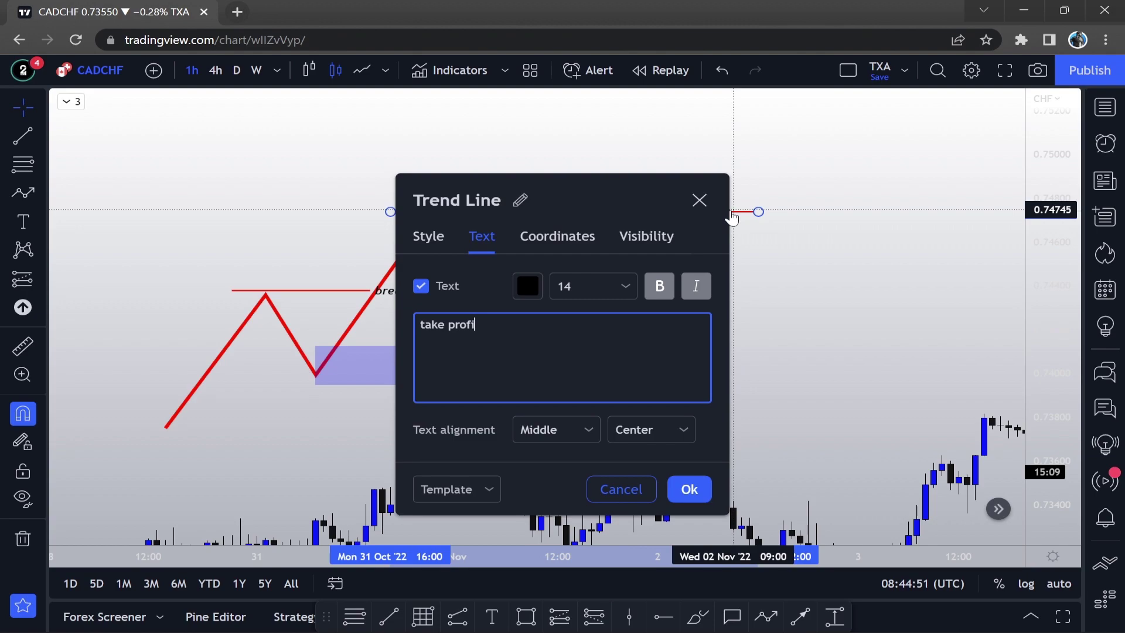
{"action": "left_click", "coordinate": [697, 489]}
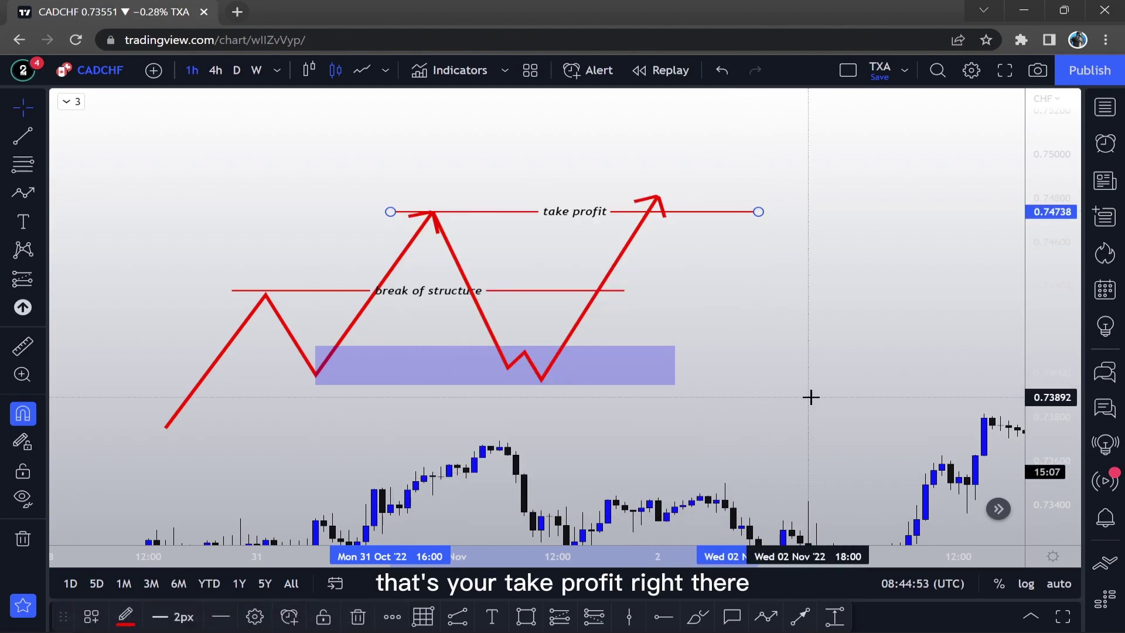
Step: Place an up-arrow icon just below the path's retest low in the demand zone to mark the entry
{"action": "left_click_drag", "start_coordinate": [829, 375], "coordinate": [841, 354]}
{"action": "left_click", "coordinate": [23, 307]}
{"action": "left_click", "coordinate": [544, 368]}
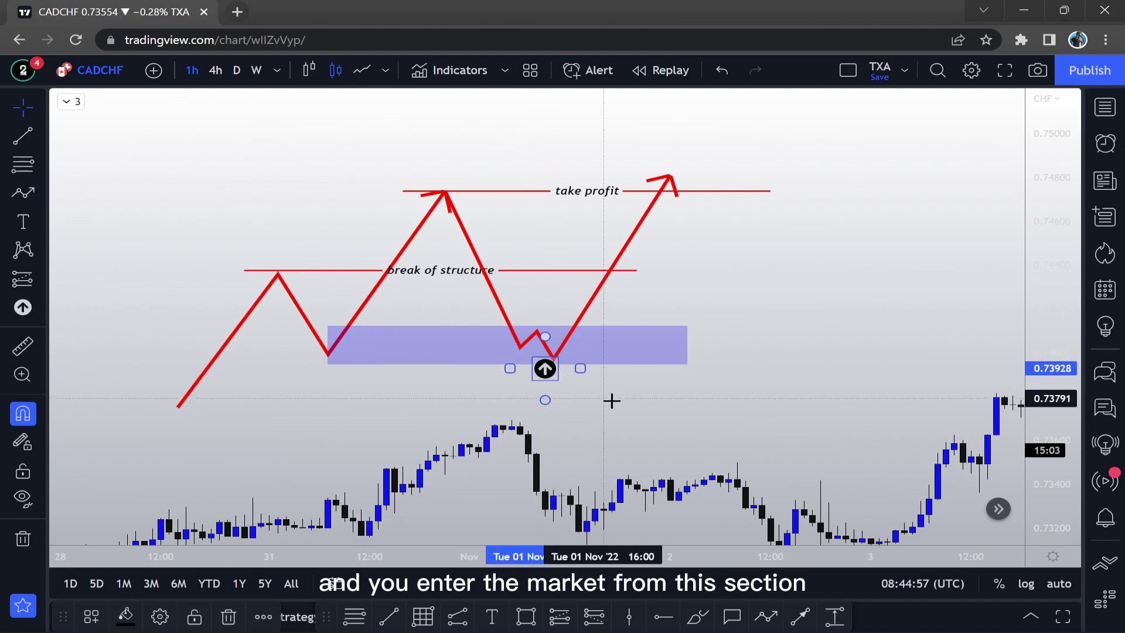
Step: Add a long position with entry at about 0.74037, stop below the demand zone at 0.73914 and target at 0.74756
{"action": "left_click", "coordinate": [41, 220]}
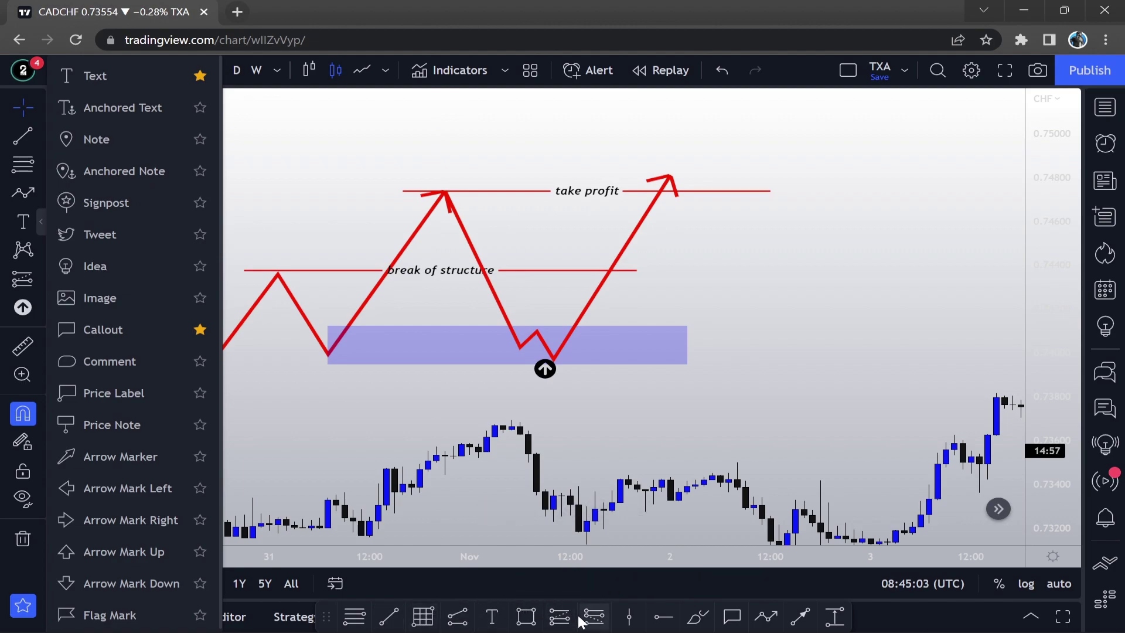
{"action": "left_click", "coordinate": [559, 616]}
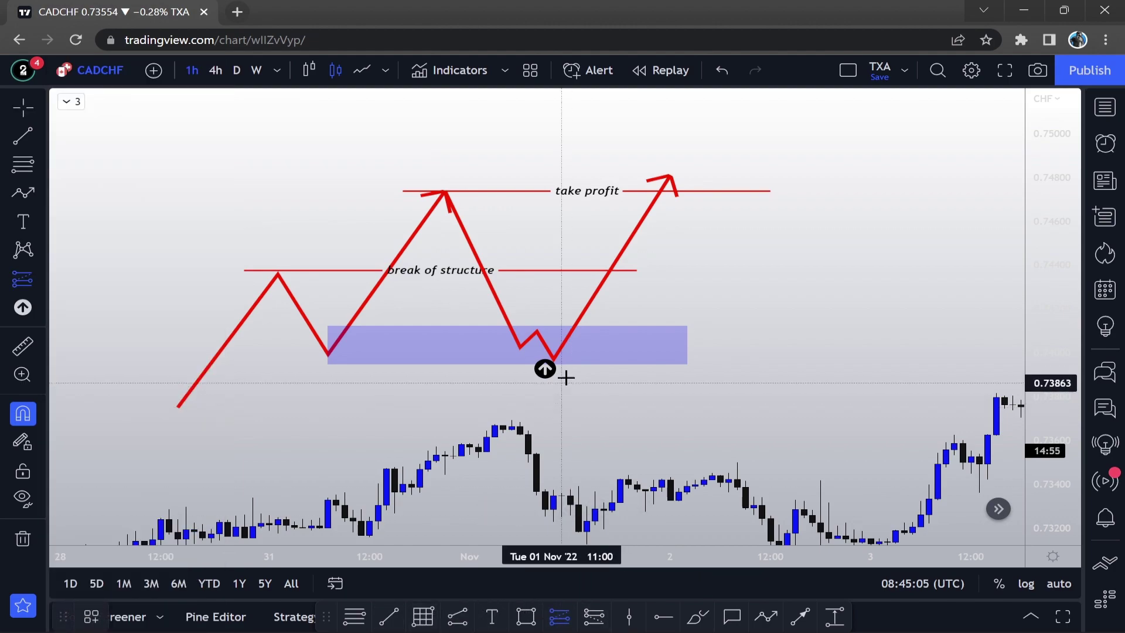
{"action": "left_click", "coordinate": [580, 345]}
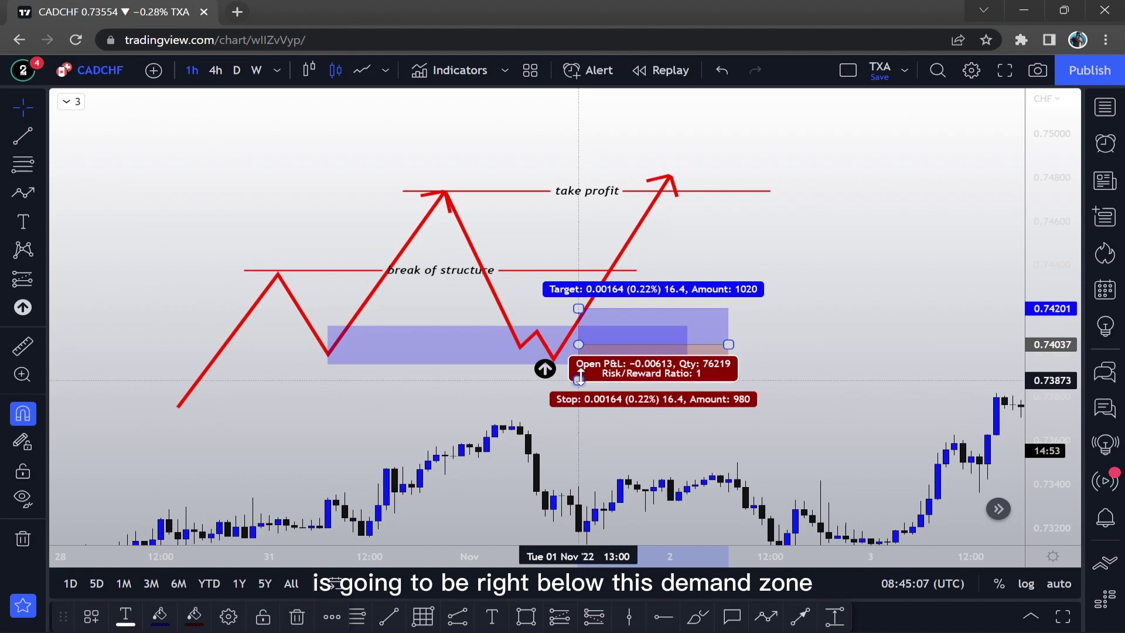
{"action": "left_click_drag", "start_coordinate": [579, 378], "coordinate": [578, 371]}
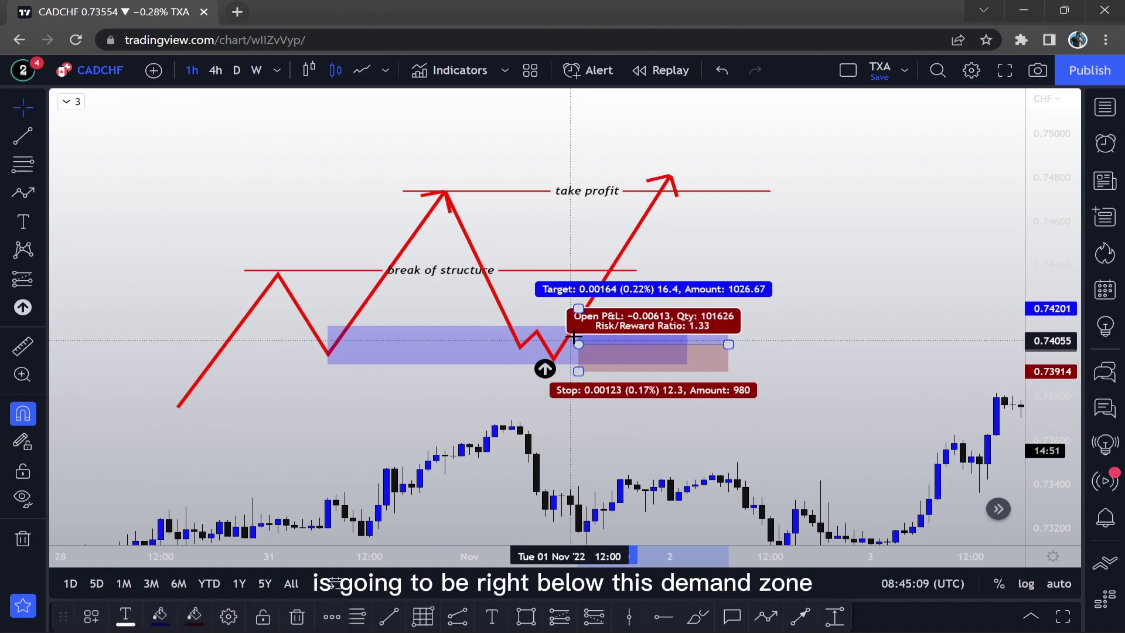
{"action": "left_click_drag", "start_coordinate": [577, 304], "coordinate": [578, 187]}
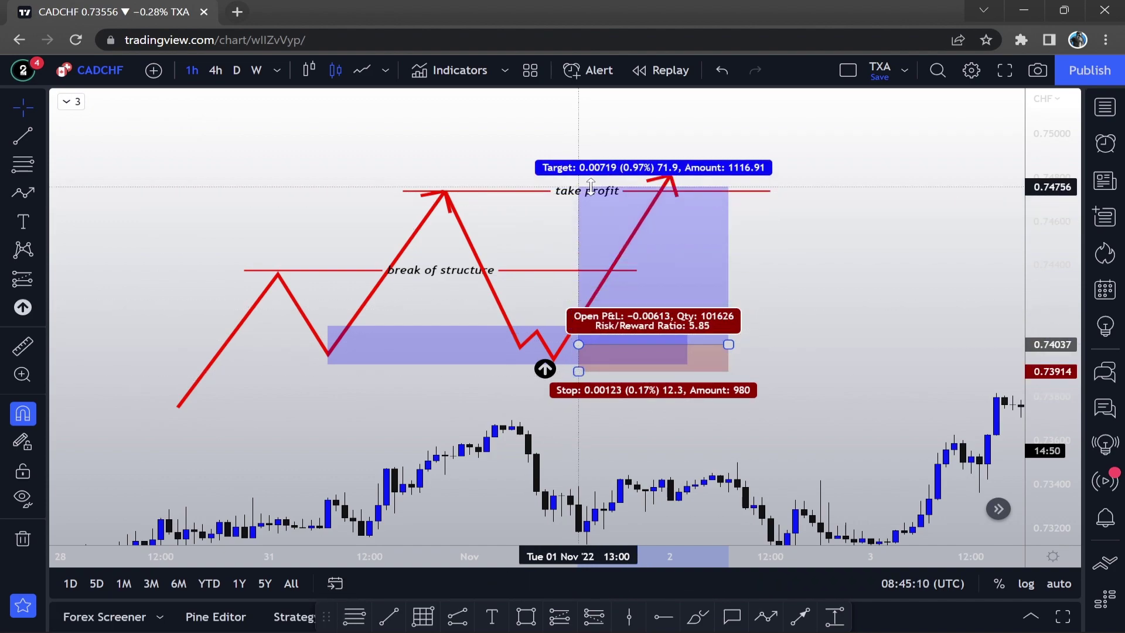
{"action": "left_click", "coordinate": [832, 308]}
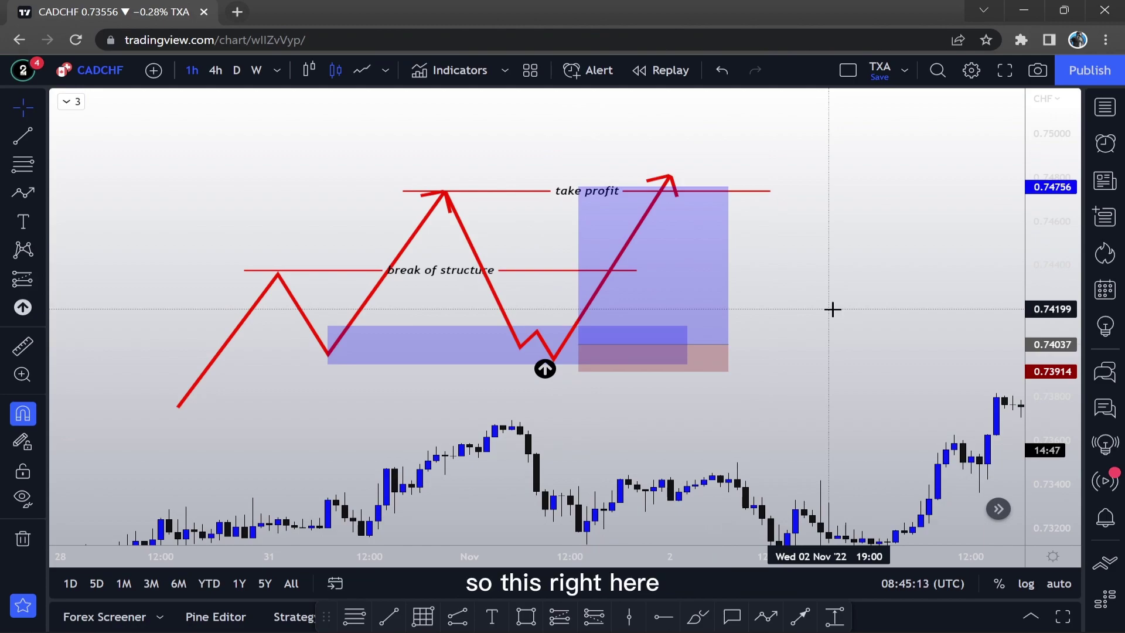
Step: Circle the whole strategy diagram with a freehand Brush stroke
{"action": "left_click", "coordinate": [44, 190]}
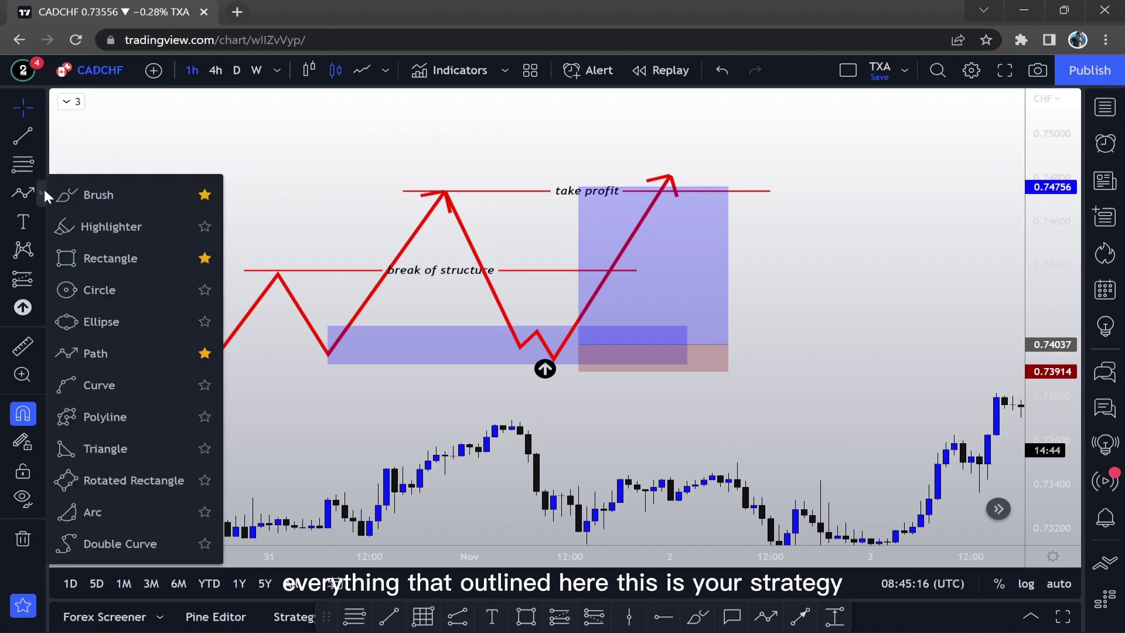
{"action": "left_click", "coordinate": [76, 190]}
{"action": "mouse_move", "coordinate": [379, 142]}
{"action": "left_mouse_down"}
{"action": "mouse_move", "coordinate": [269, 194]}
{"action": "mouse_move", "coordinate": [144, 330]}
{"action": "mouse_move", "coordinate": [170, 403]}
{"action": "mouse_move", "coordinate": [603, 387]}
{"action": "mouse_move", "coordinate": [854, 287]}
{"action": "left_mouse_up"}
{"action": "mouse_move", "coordinate": [878, 225]}
{"action": "left_mouse_down"}
{"action": "mouse_move", "coordinate": [700, 105]}
{"action": "mouse_move", "coordinate": [422, 100]}
{"action": "mouse_move", "coordinate": [215, 168]}
{"action": "left_mouse_up"}
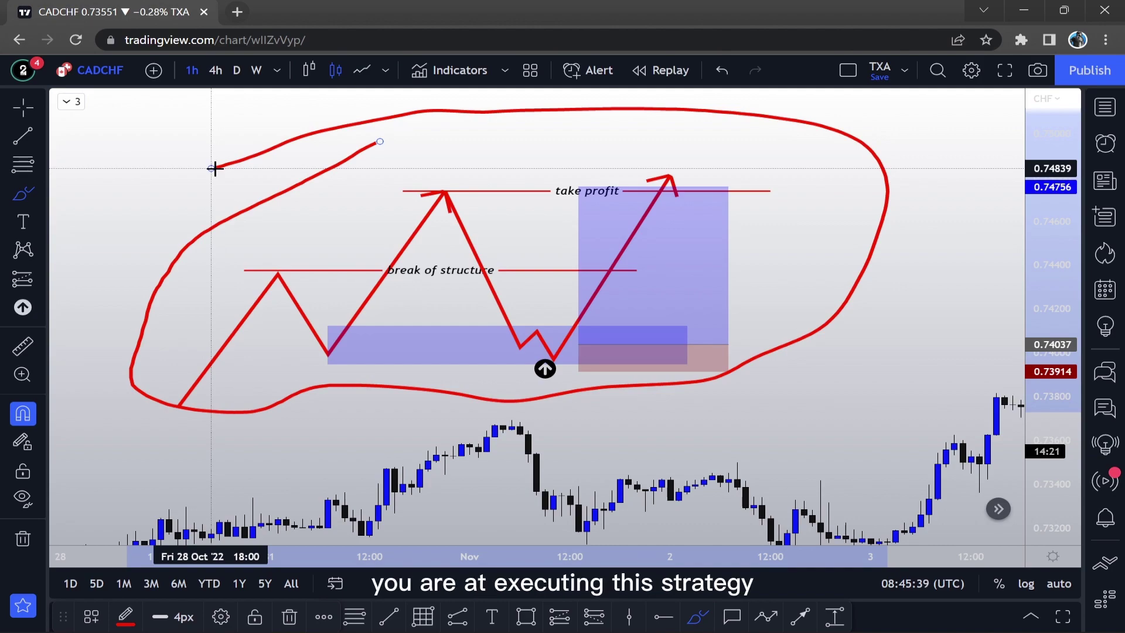
Step: Clear the strategy diagram from the chart by undoing the most recent drawings and removing all the remaining ones
{"action": "key", "text": "ctrl+z"}
{"action": "key", "text": "ctrl+z"}
{"action": "key", "text": "ctrl+z"}
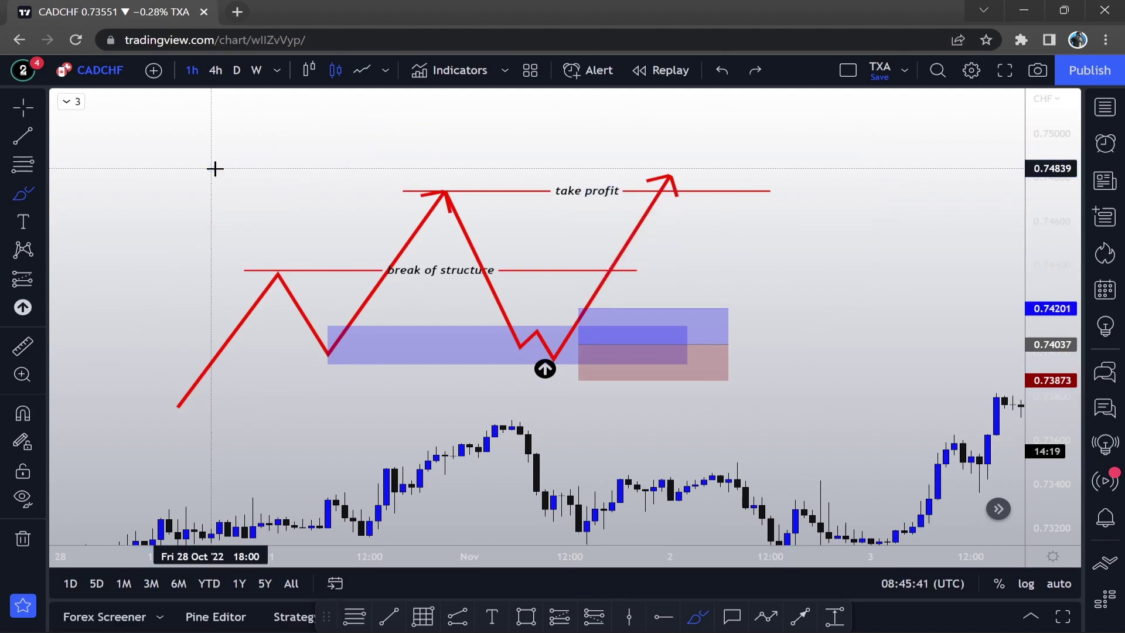
{"action": "key", "text": "ctrl+z"}
{"action": "key", "text": "ctrl+z"}
{"action": "key", "text": "ctrl+z"}
{"action": "key", "text": "ctrl+z"}
{"action": "key", "text": "ctrl+z"}
{"action": "key", "text": "ctrl+z"}
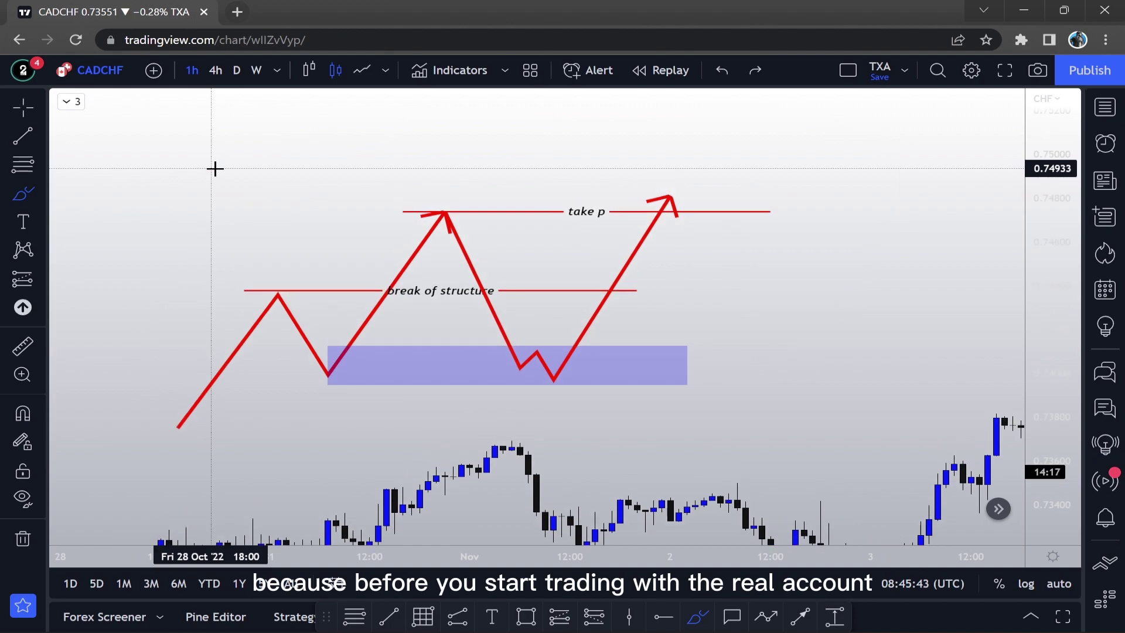
{"action": "key", "text": "ctrl+z"}
{"action": "key", "text": "ctrl+z"}
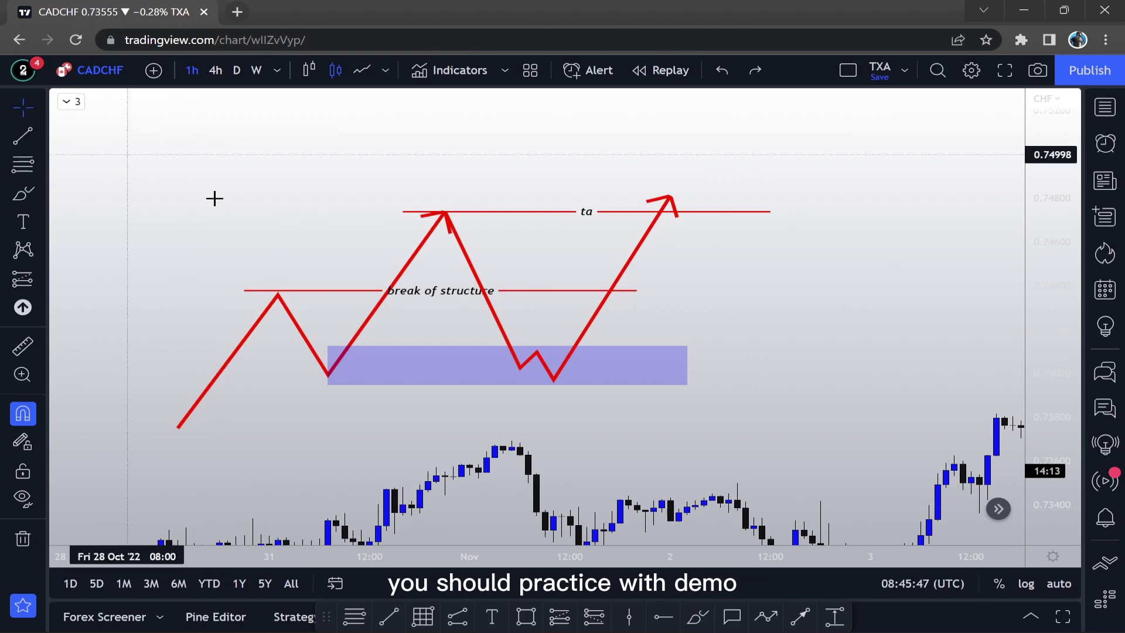
{"action": "right_click", "coordinate": [217, 199]}
{"action": "left_click", "coordinate": [350, 550]}
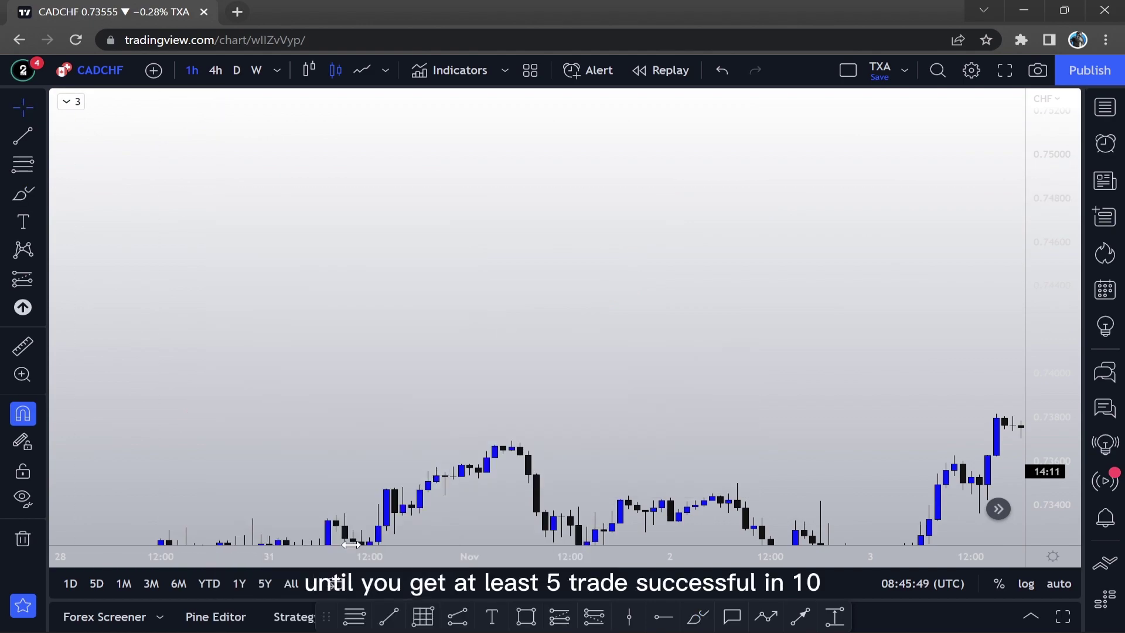
Step: Go back in the CADCHF 1-hour price history to mid-August 2022 and start a bar replay there
{"action": "left_click_drag", "start_coordinate": [761, 402], "coordinate": [808, 244]}
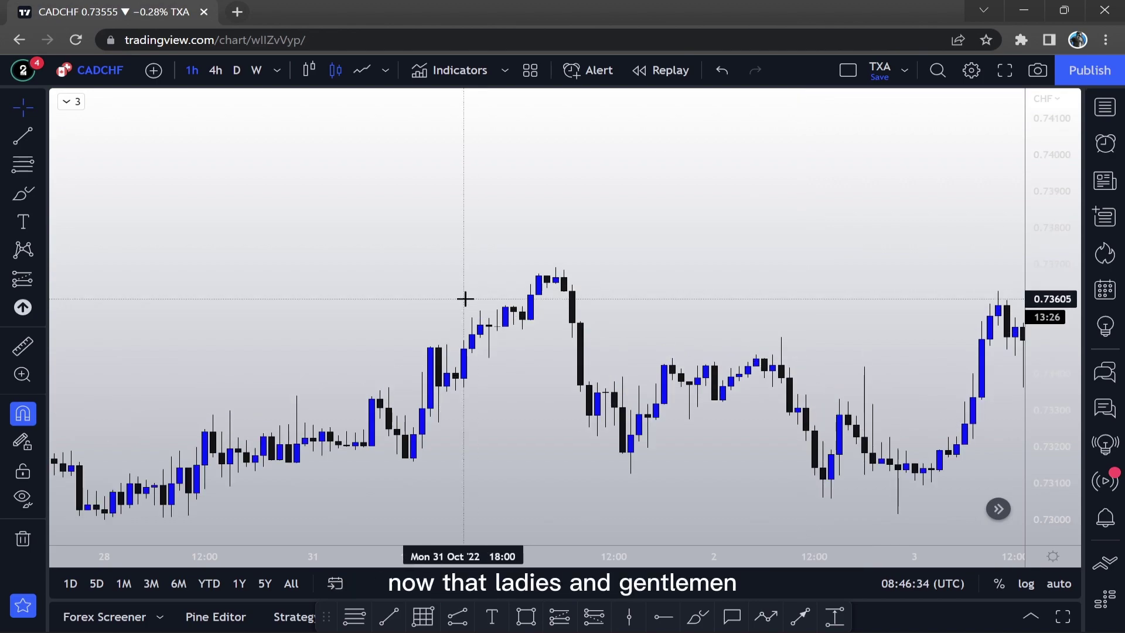
{"action": "left_click_drag", "start_coordinate": [442, 291], "coordinate": [282, 226]}
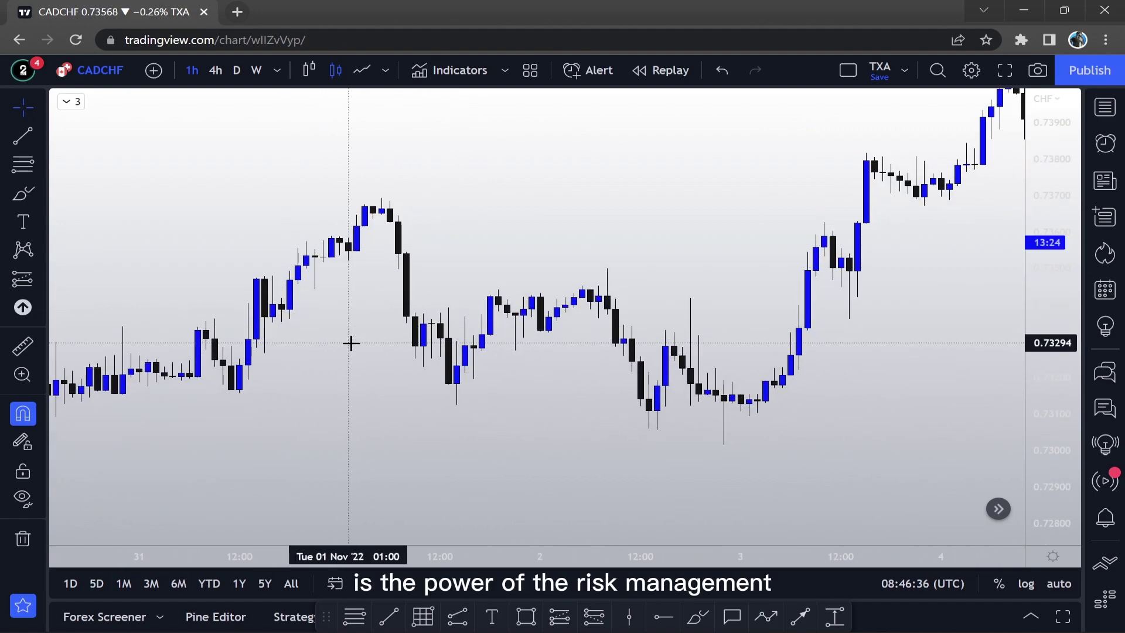
{"action": "scroll", "coordinate": [350, 345], "scroll_direction": "right", "scroll_amount": 5}
{"action": "left_click_drag", "start_coordinate": [457, 231], "coordinate": [354, 324]}
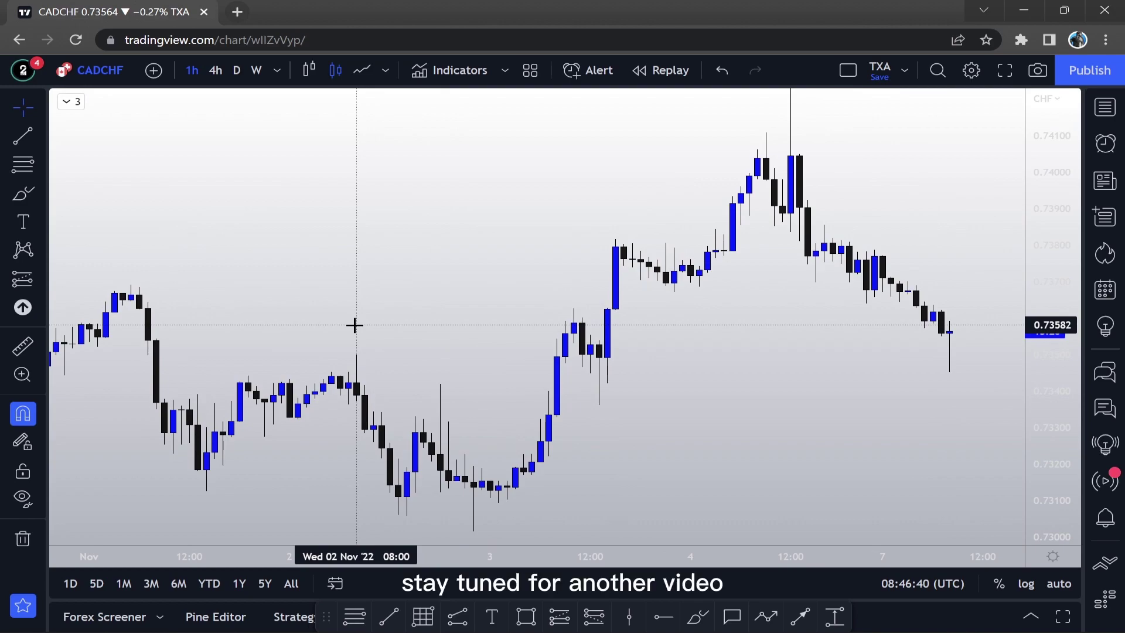
{"action": "scroll", "coordinate": [394, 332], "scroll_direction": "up", "scroll_amount": 3}
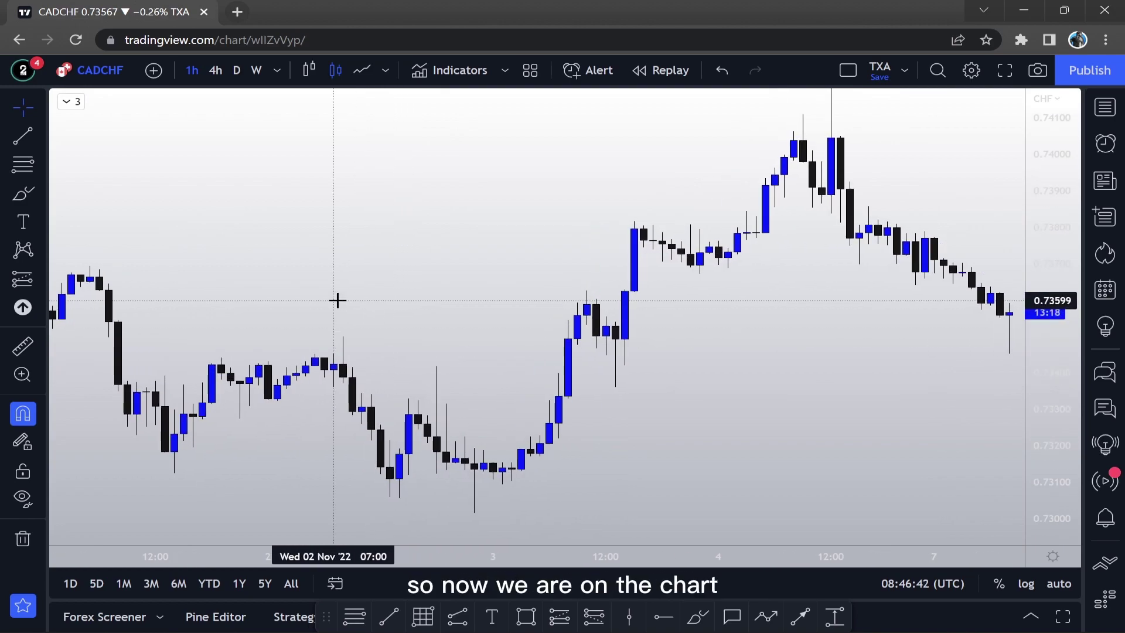
{"action": "scroll", "coordinate": [442, 263], "scroll_direction": "left", "scroll_amount": 5}
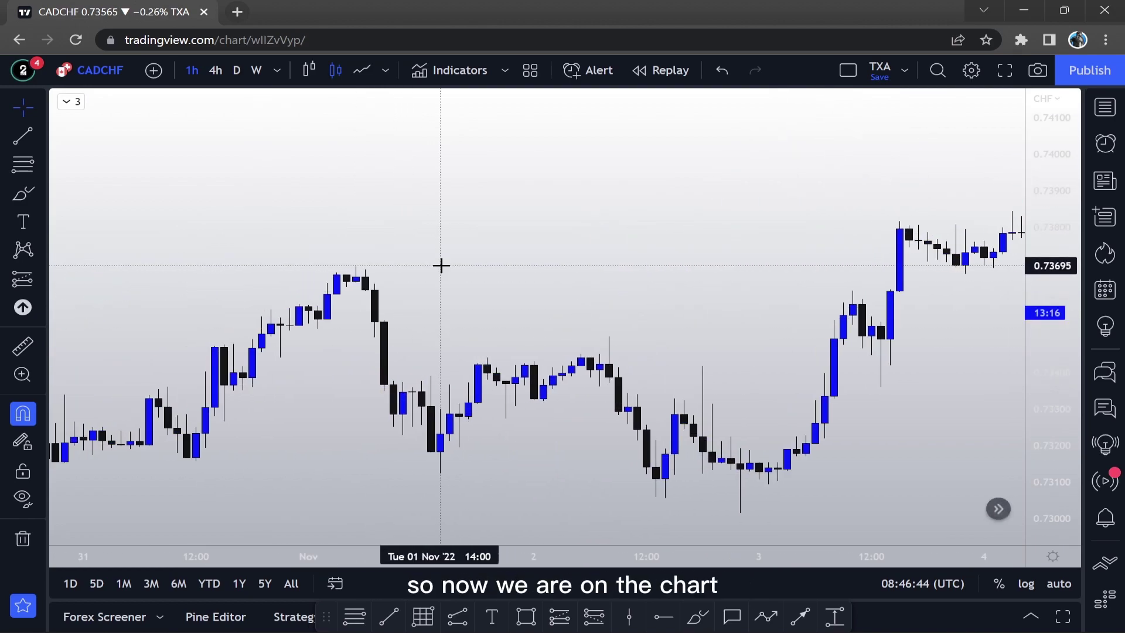
{"action": "scroll", "coordinate": [638, 357], "scroll_direction": "left", "scroll_amount": 15}
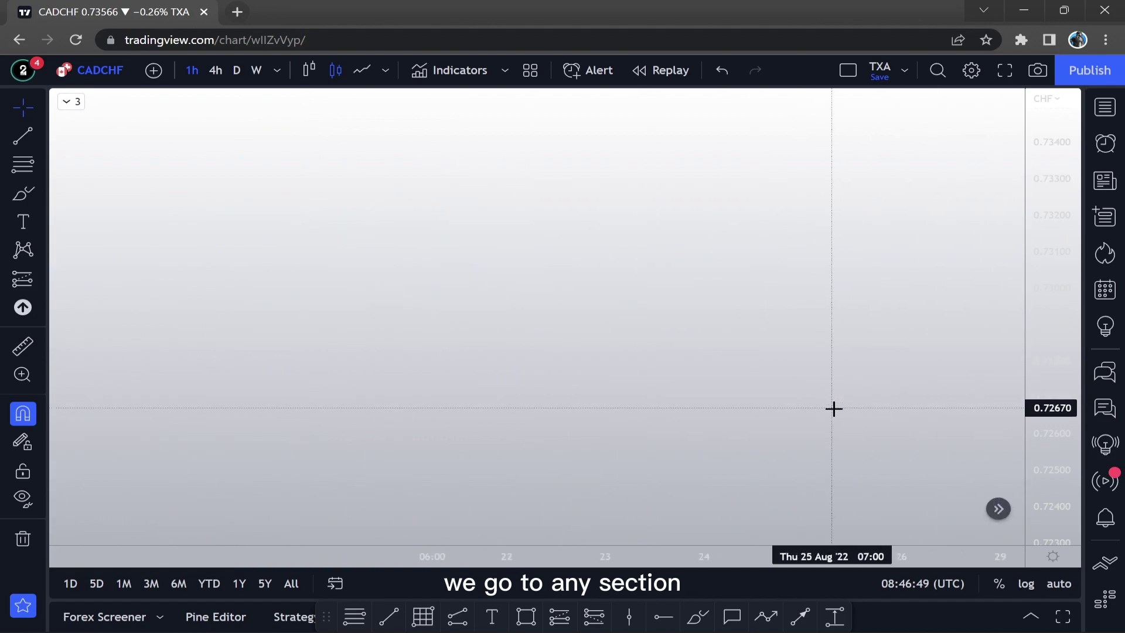
{"action": "scroll", "coordinate": [833, 409], "scroll_direction": "left", "scroll_amount": 10}
{"action": "scroll", "coordinate": [393, 441], "scroll_direction": "left", "scroll_amount": 5}
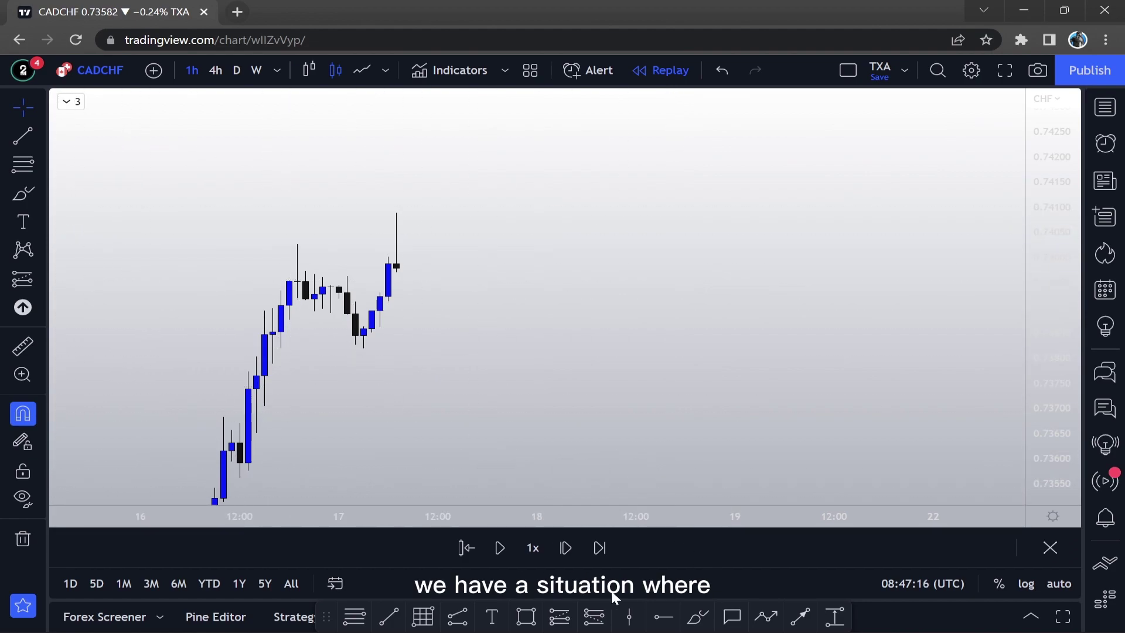
Step: Advance the replay three bars to follow the pullback from the 17 August swing high
{"action": "left_click", "coordinate": [565, 548]}
{"action": "left_click", "coordinate": [565, 548]}
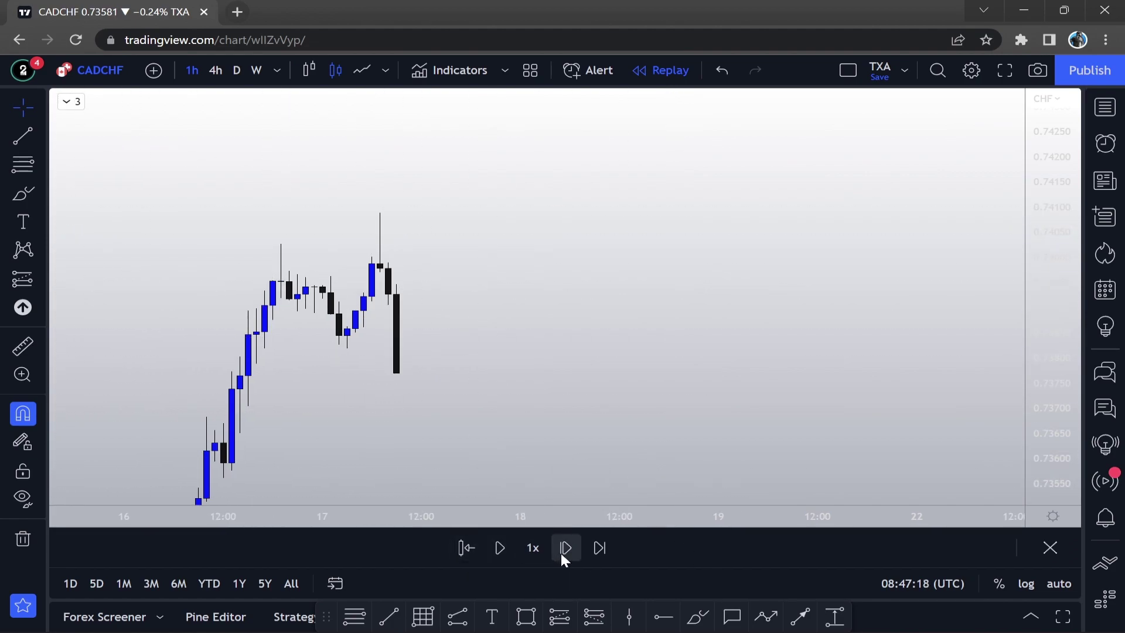
{"action": "left_click", "coordinate": [562, 555]}
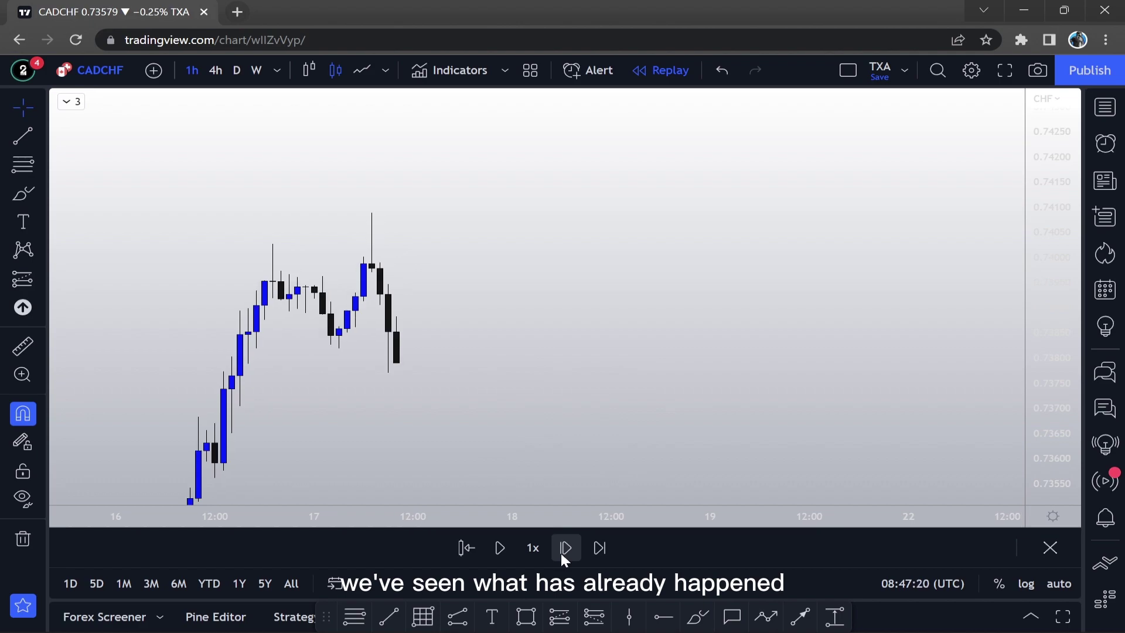
Step: Mark the structure break with a horizontal trend line from the swing low at about 0.7382, extending it after replaying two more bars
{"action": "left_click", "coordinate": [23, 137]}
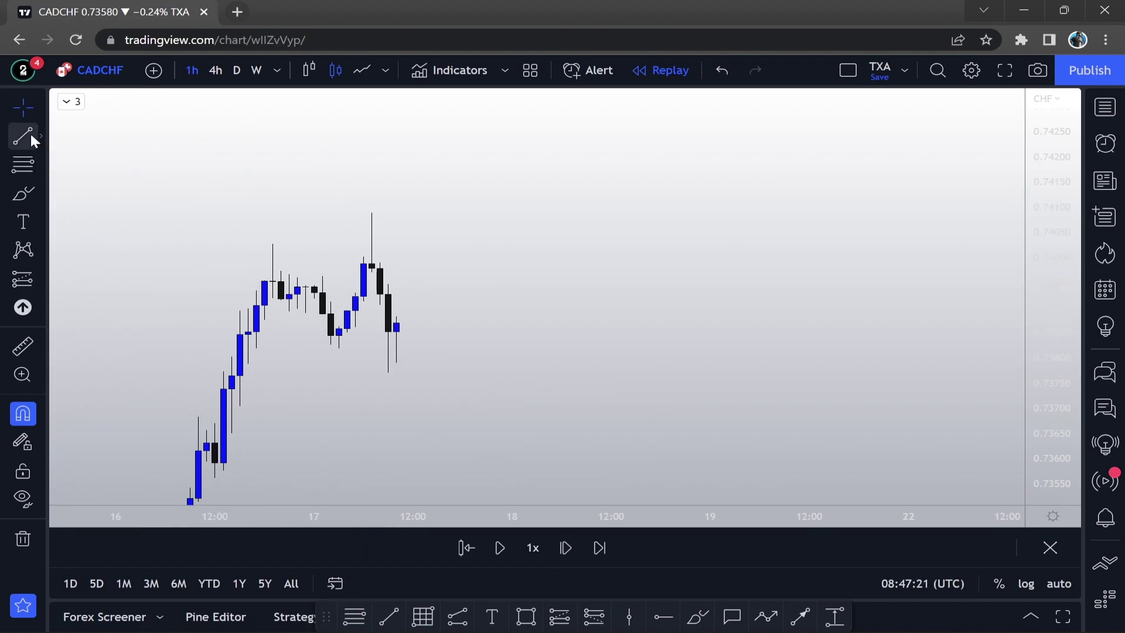
{"action": "left_click", "coordinate": [339, 348]}
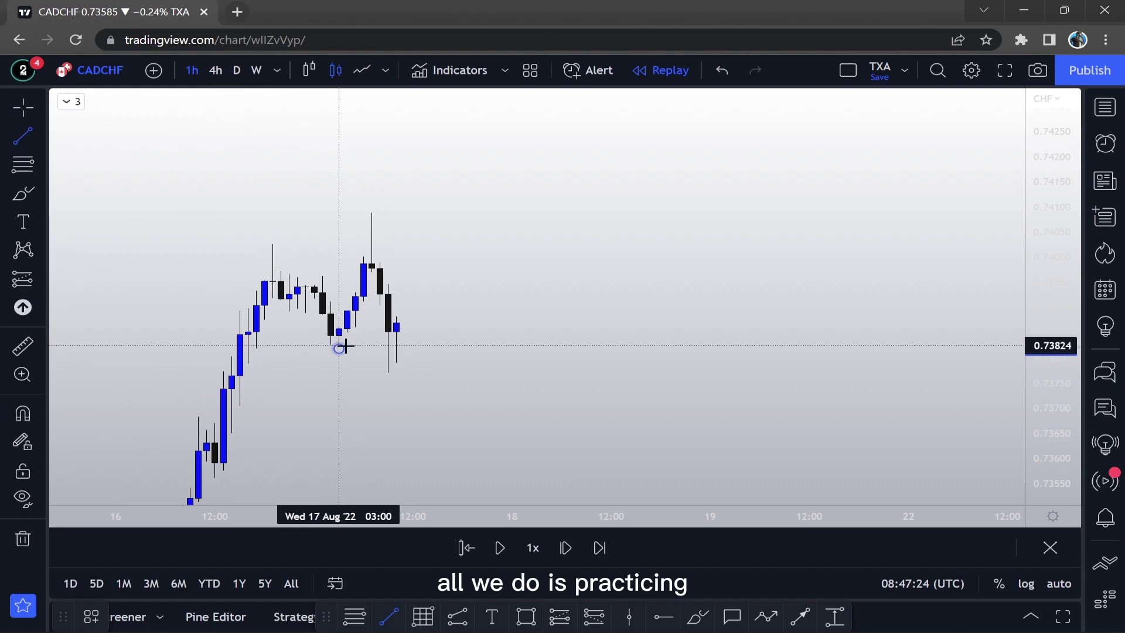
{"action": "left_click", "coordinate": [389, 349]}
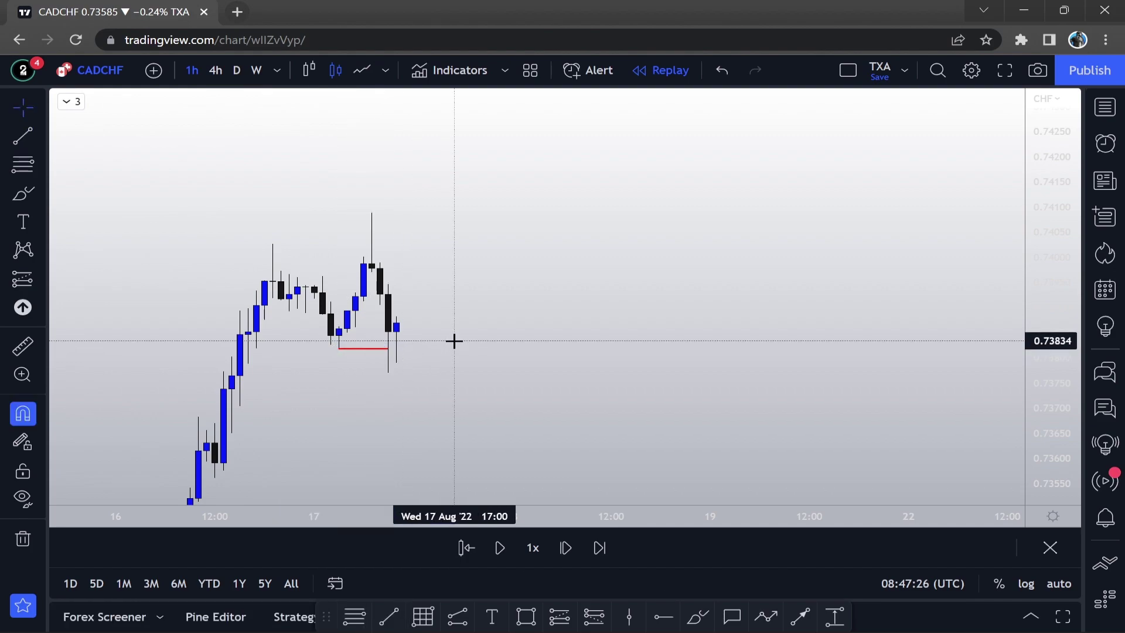
{"action": "left_click", "coordinate": [565, 548]}
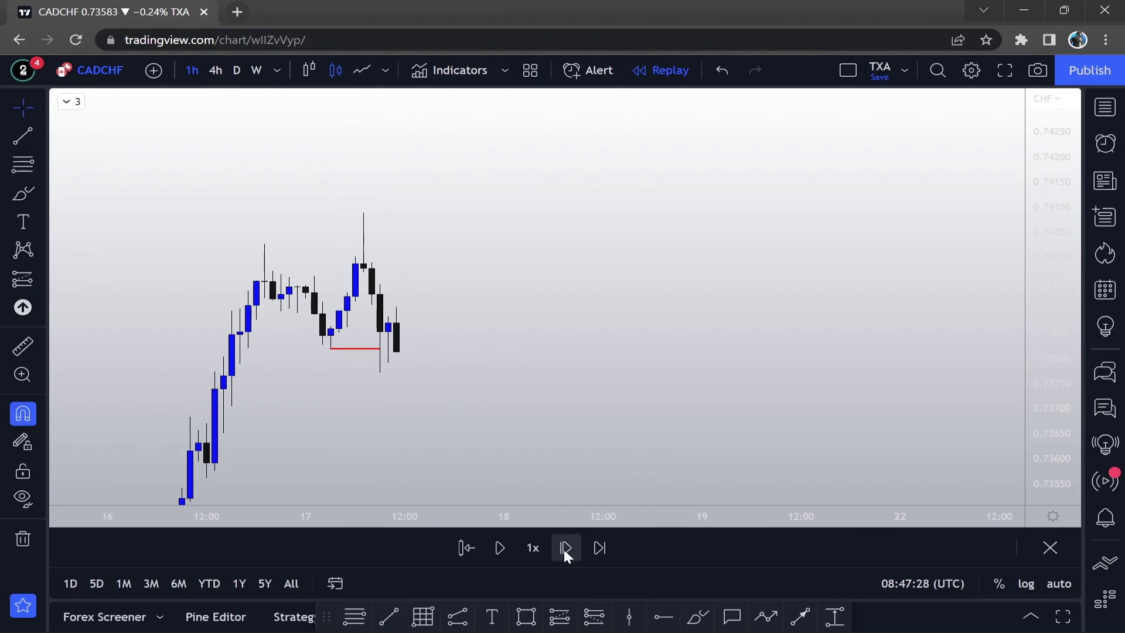
{"action": "left_click", "coordinate": [566, 549]}
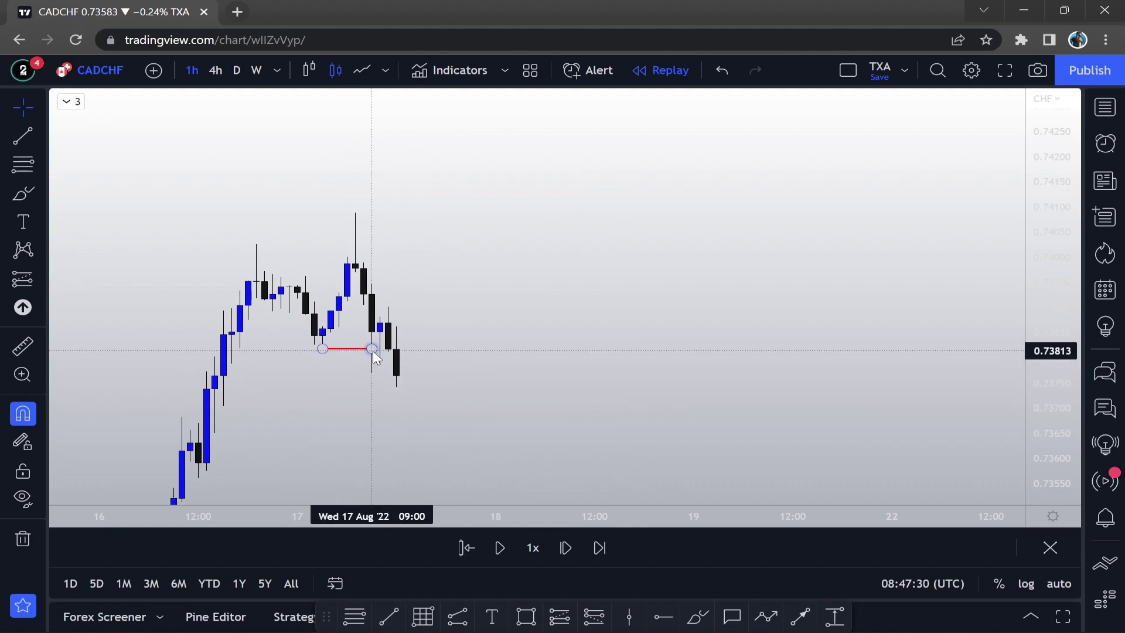
{"action": "left_click_drag", "start_coordinate": [372, 349], "coordinate": [388, 348]}
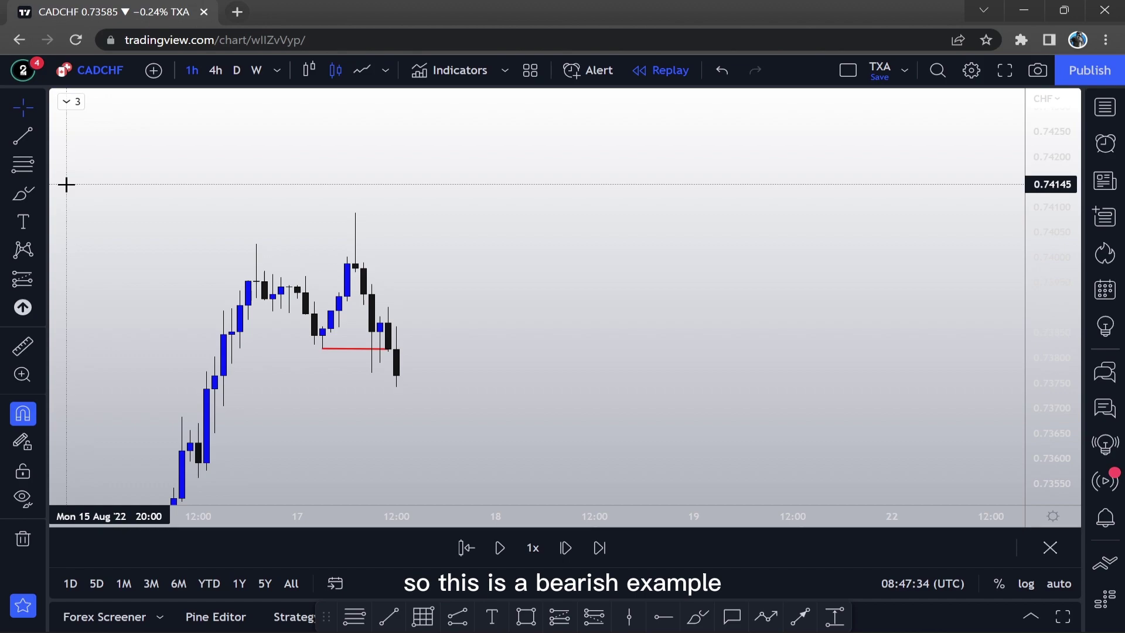
Step: Draw a supply zone rectangle from the swing-high candle, spanning about 0.7397 to 0.7409 and reaching well past the current bar
{"action": "left_click", "coordinate": [44, 194]}
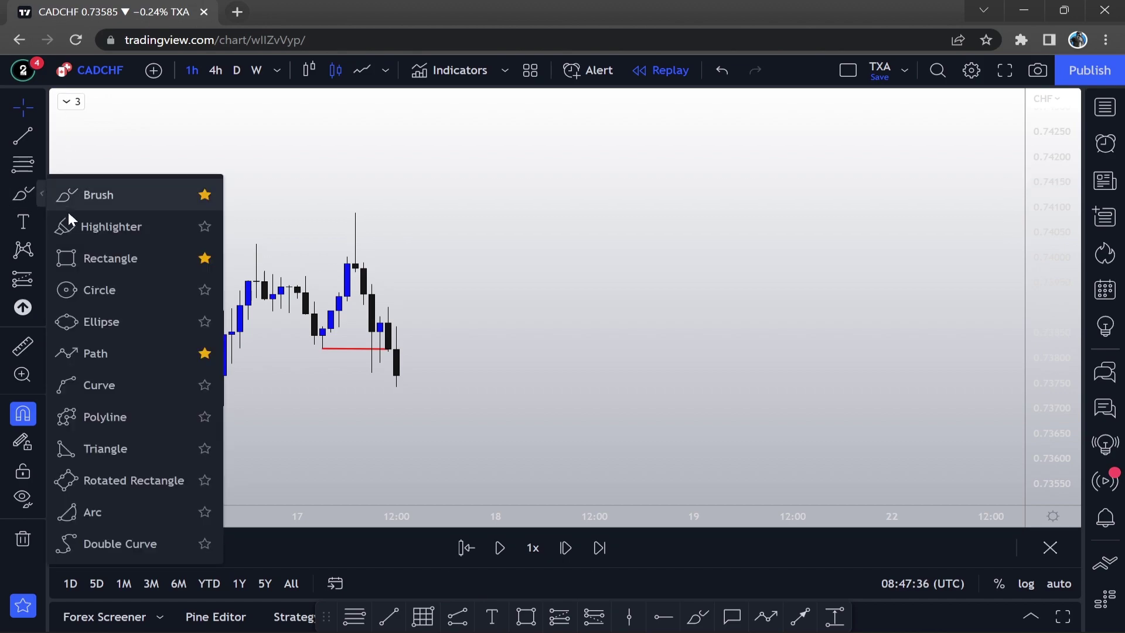
{"action": "left_click", "coordinate": [101, 256]}
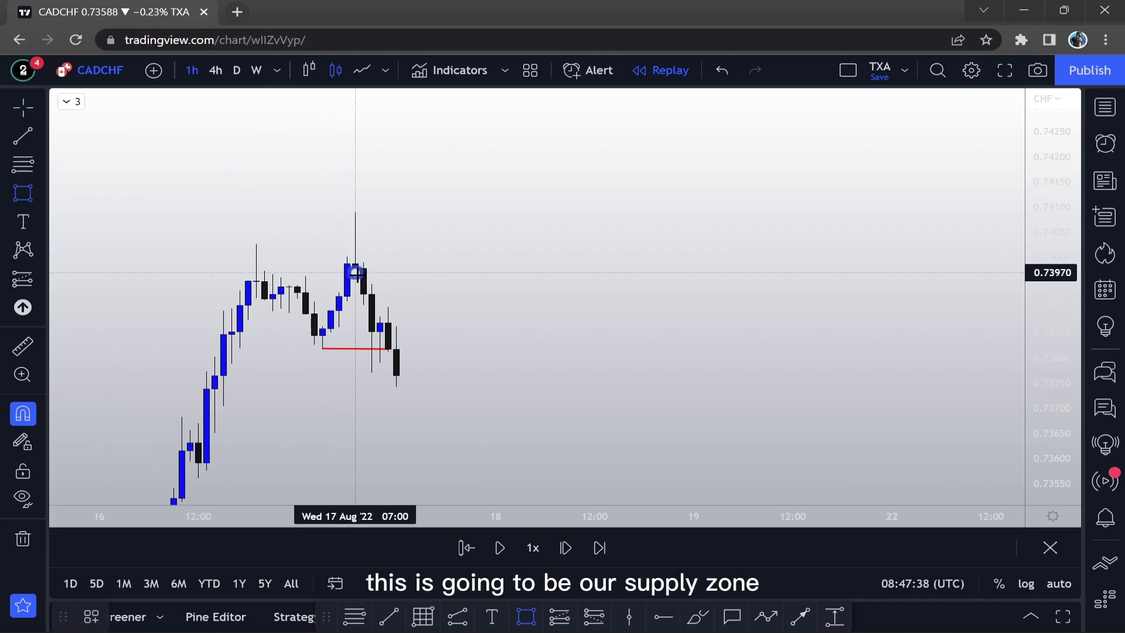
{"action": "left_click", "coordinate": [355, 271]}
{"action": "left_click", "coordinate": [810, 213]}
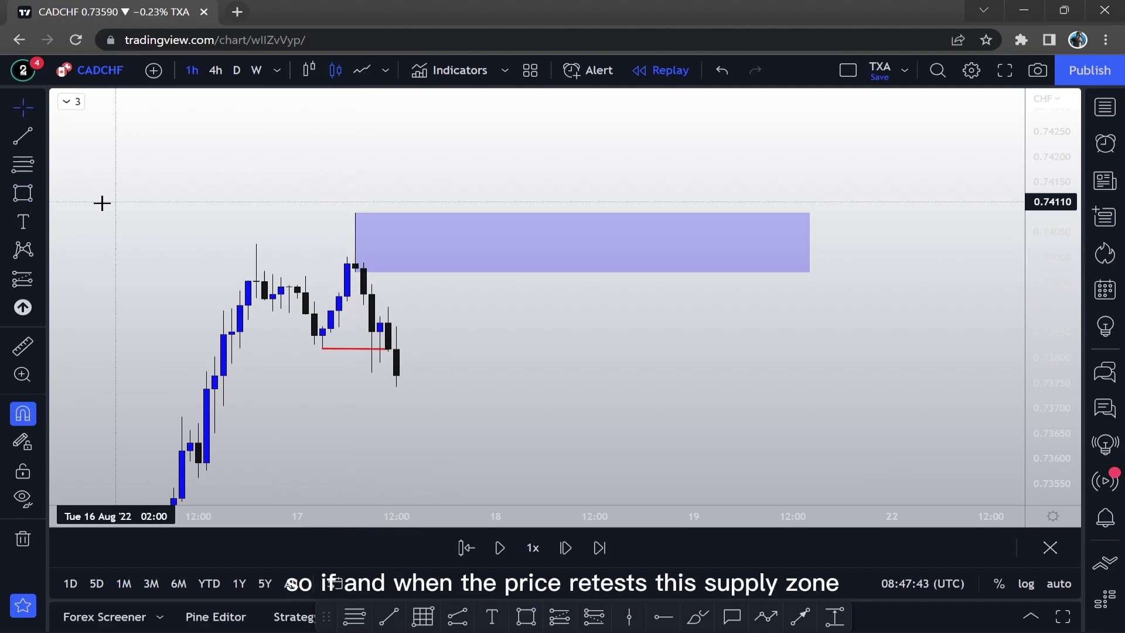
Step: Draw a path from the latest candle up into the supply zone, zigzagging inside it, then dropping to about 0.7370
{"action": "left_click", "coordinate": [43, 192]}
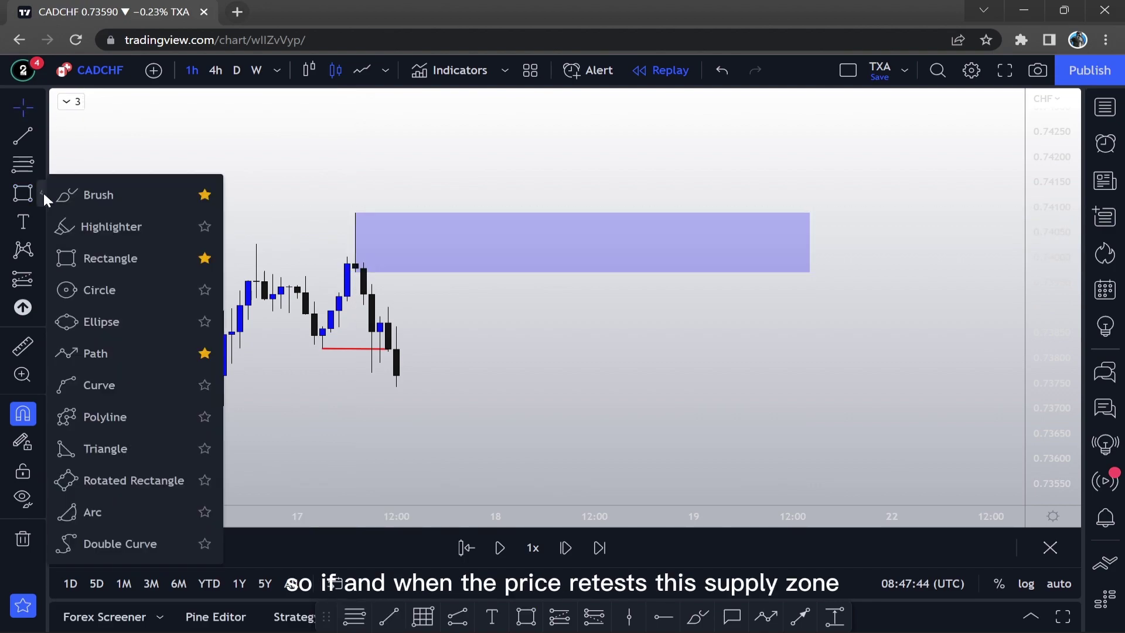
{"action": "left_click", "coordinate": [164, 352]}
{"action": "left_click", "coordinate": [405, 370]}
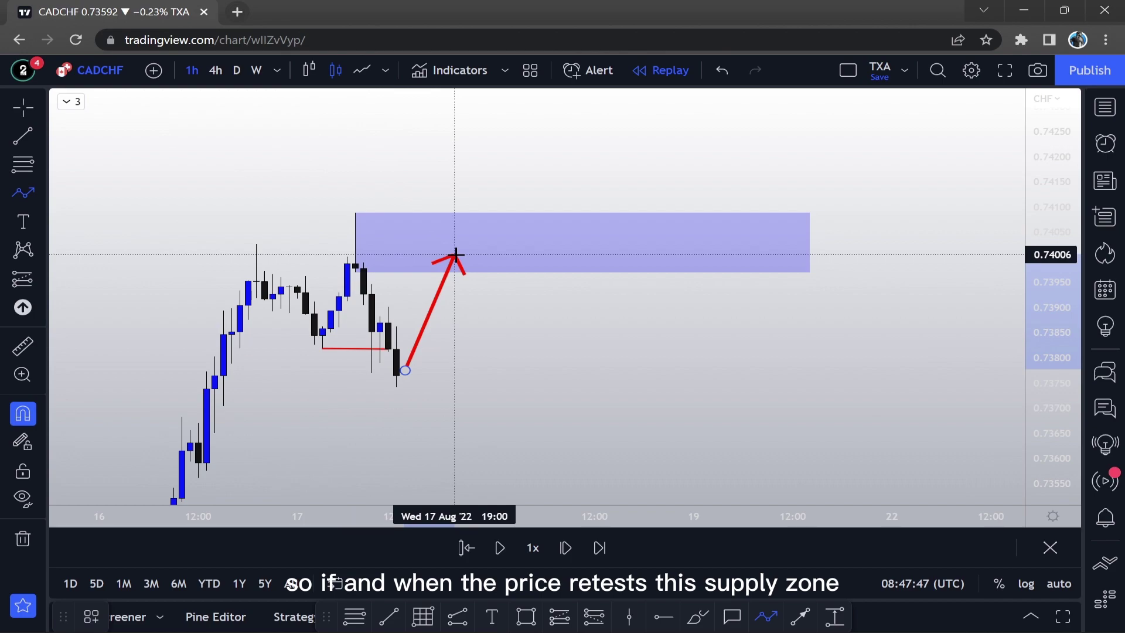
{"action": "left_click", "coordinate": [454, 254]}
{"action": "left_click", "coordinate": [471, 270]}
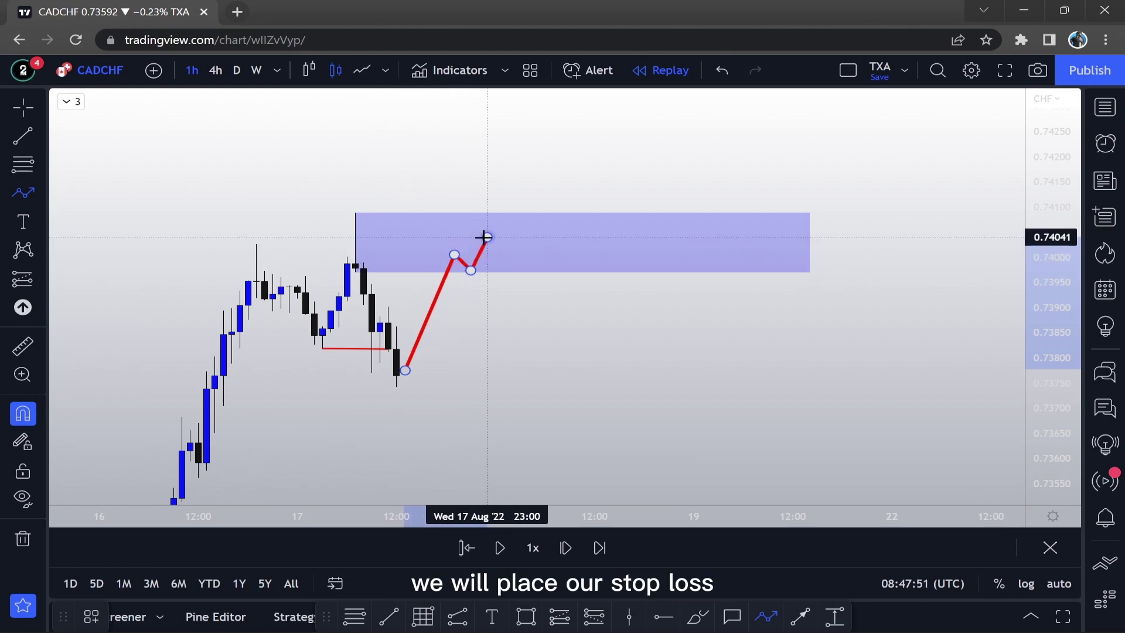
{"action": "left_click", "coordinate": [486, 236]}
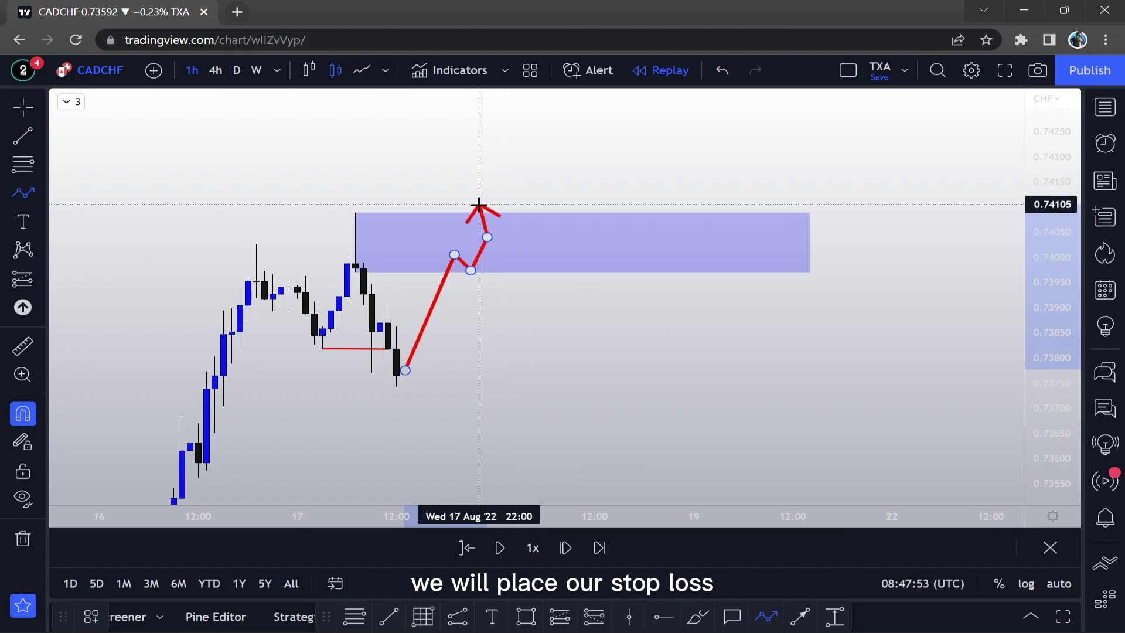
{"action": "double_click", "coordinate": [536, 408]}
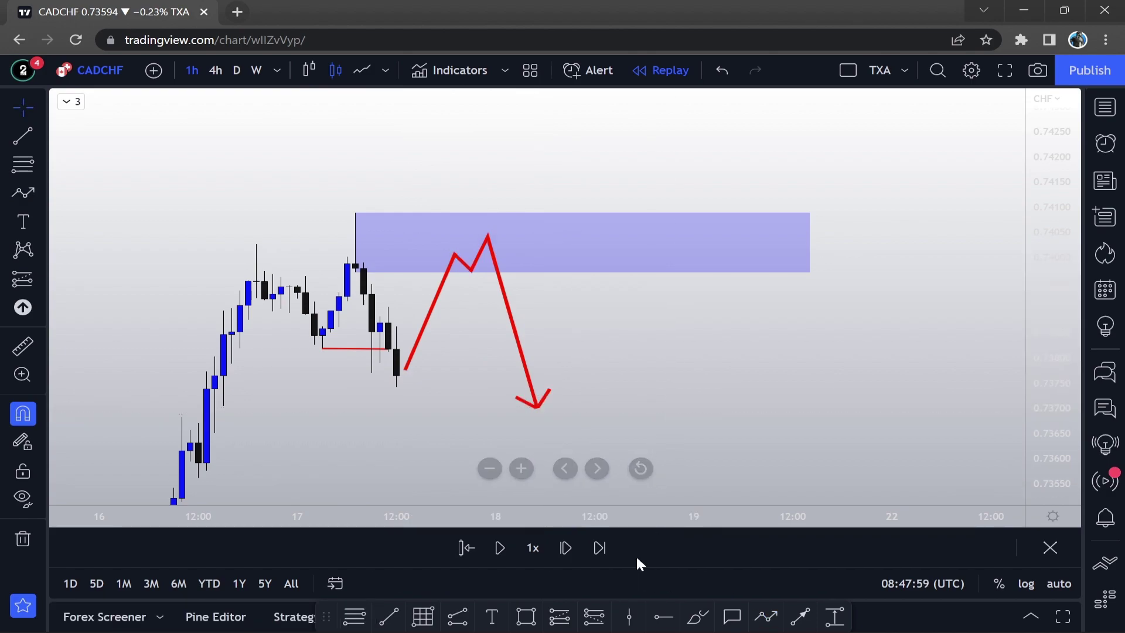
Step: Advance the replay bar by bar until price has fallen and rallied back to the lower edge of the supply zone
{"action": "left_click", "coordinate": [565, 548]}
{"action": "left_click", "coordinate": [566, 548]}
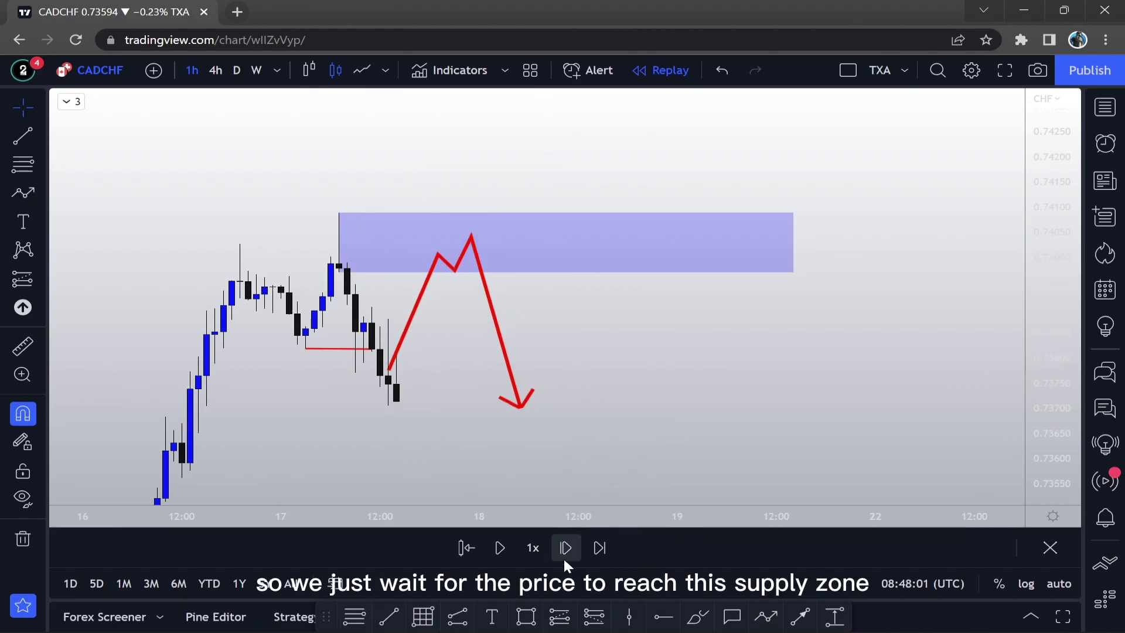
{"action": "left_click", "coordinate": [566, 548]}
{"action": "left_click", "coordinate": [565, 548]}
{"action": "left_click", "coordinate": [565, 560]}
{"action": "left_click", "coordinate": [565, 560]}
{"action": "left_click", "coordinate": [565, 559]}
{"action": "left_click", "coordinate": [565, 559]}
{"action": "left_click", "coordinate": [565, 560]}
{"action": "left_click", "coordinate": [565, 560]}
{"action": "left_click", "coordinate": [565, 560]}
{"action": "left_click", "coordinate": [565, 560]}
{"action": "left_click", "coordinate": [565, 560]}
{"action": "left_click", "coordinate": [565, 559]}
{"action": "left_click", "coordinate": [565, 559]}
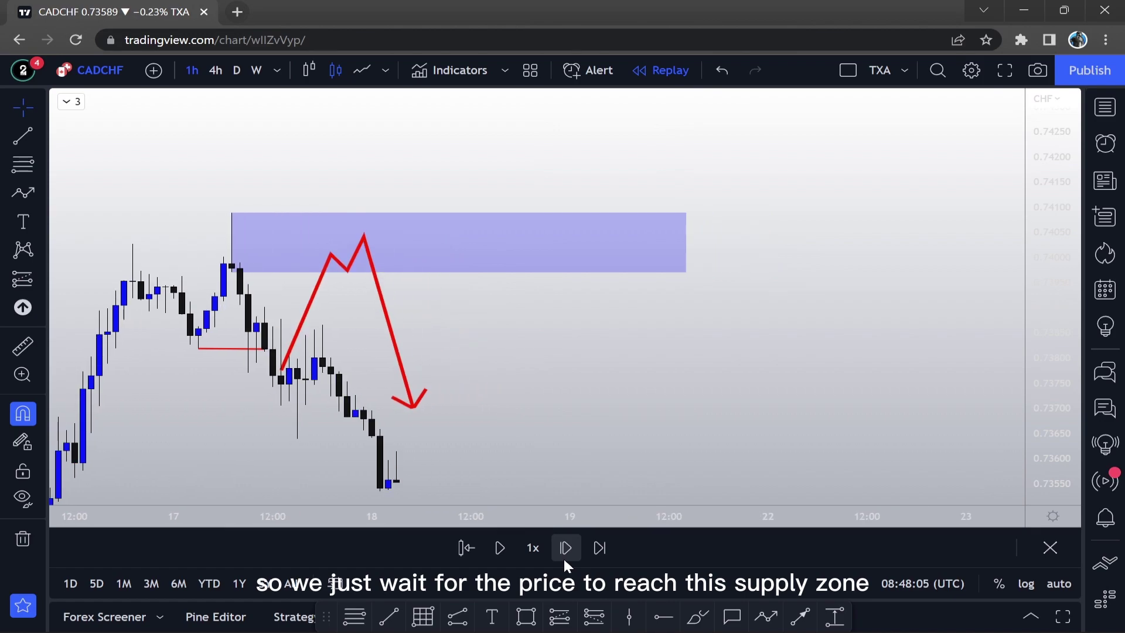
{"action": "left_click", "coordinate": [565, 559]}
{"action": "left_click", "coordinate": [565, 559]}
{"action": "left_click", "coordinate": [565, 560]}
{"action": "left_click", "coordinate": [565, 559]}
{"action": "left_click", "coordinate": [565, 559]}
{"action": "left_click", "coordinate": [565, 559]}
{"action": "left_click", "coordinate": [565, 559]}
{"action": "left_click", "coordinate": [565, 559]}
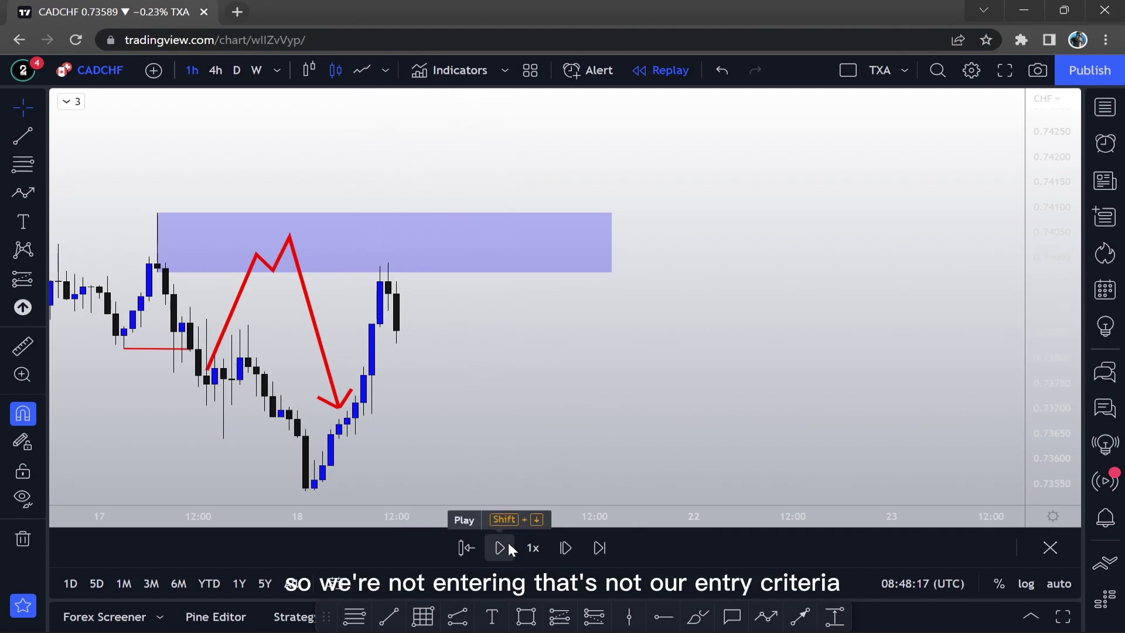
Step: Continue the replay bar by bar through the second rally into the supply zone and the first bearish candle out of it on 19 August
{"action": "left_click", "coordinate": [556, 550]}
{"action": "left_click", "coordinate": [564, 547]}
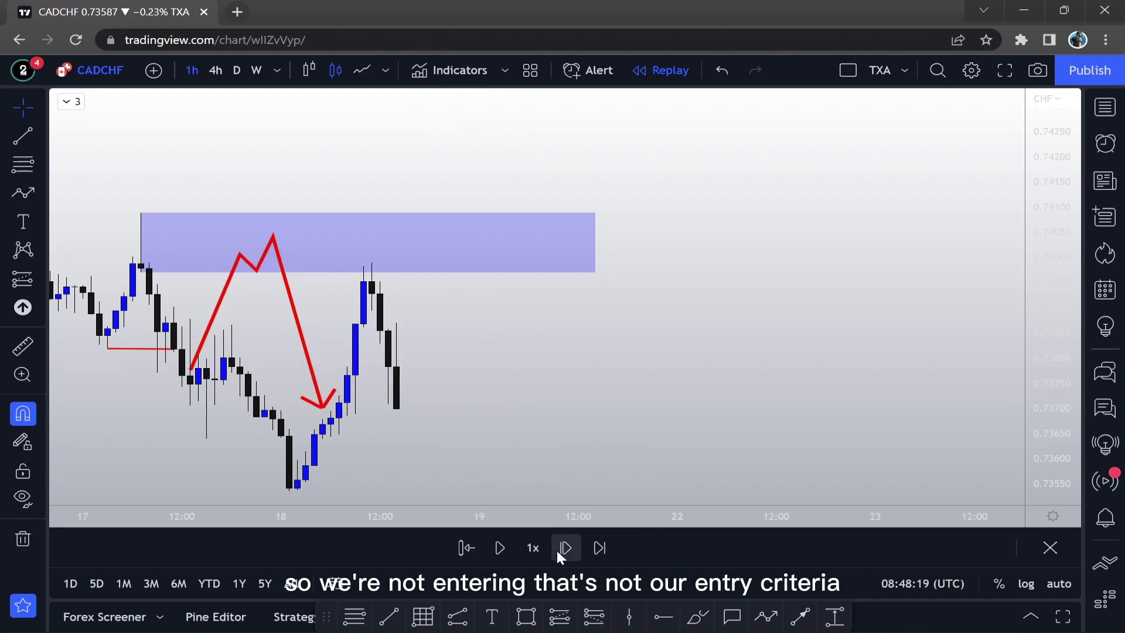
{"action": "left_click", "coordinate": [564, 548]}
{"action": "left_click", "coordinate": [564, 548]}
{"action": "left_click", "coordinate": [564, 548]}
{"action": "left_click", "coordinate": [557, 552]}
{"action": "left_click", "coordinate": [557, 551]}
{"action": "left_click", "coordinate": [557, 552]}
{"action": "left_click", "coordinate": [557, 551]}
{"action": "left_click", "coordinate": [557, 552]}
{"action": "left_click", "coordinate": [560, 551]}
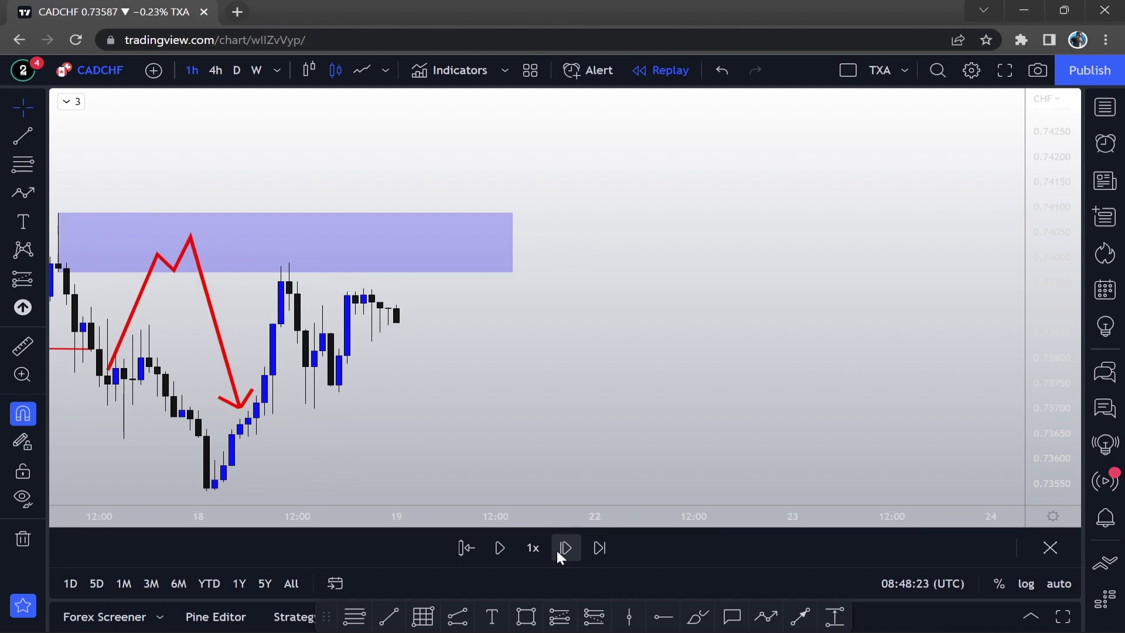
{"action": "left_click", "coordinate": [560, 552]}
{"action": "left_click", "coordinate": [560, 552]}
{"action": "left_click", "coordinate": [560, 552]}
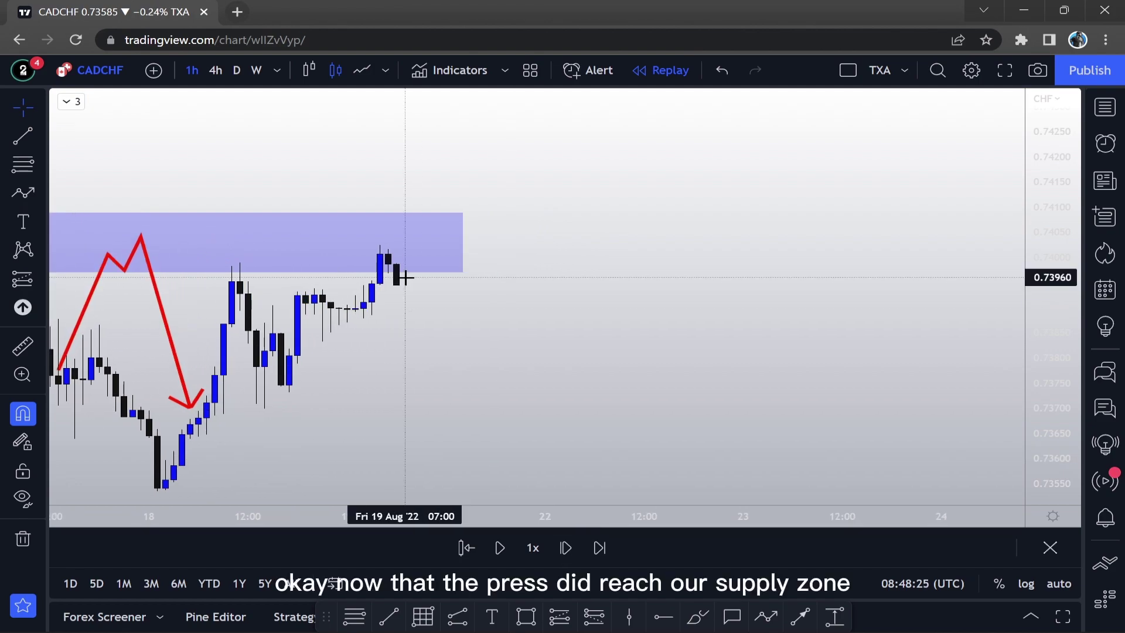
{"action": "scroll", "coordinate": [427, 284], "scroll_direction": "left", "scroll_amount": 3}
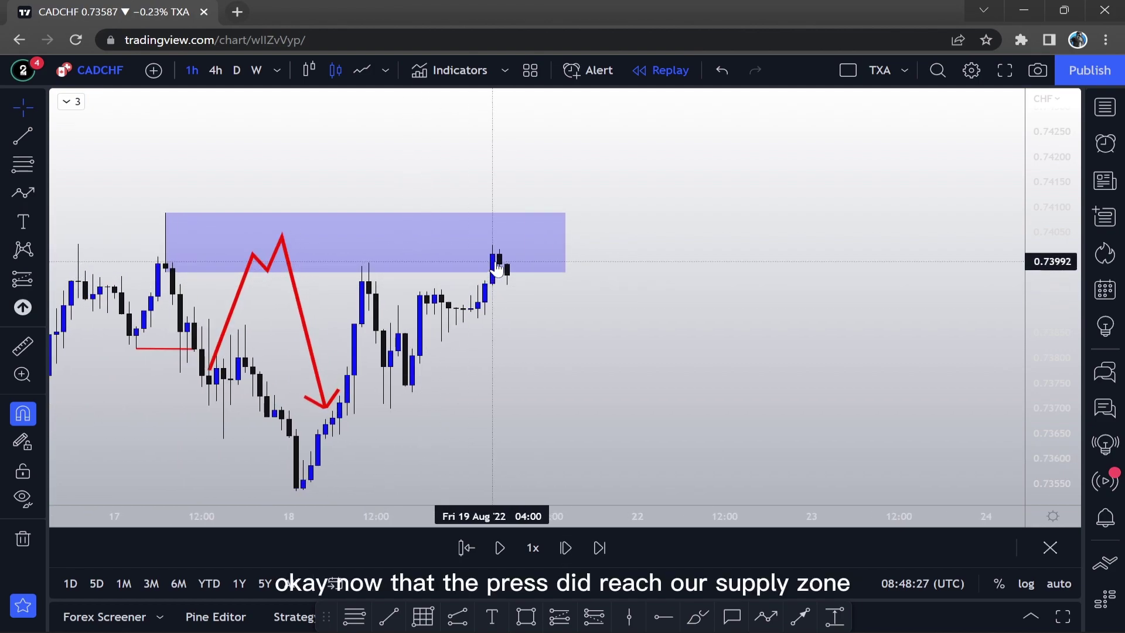
{"action": "left_click", "coordinate": [573, 547]}
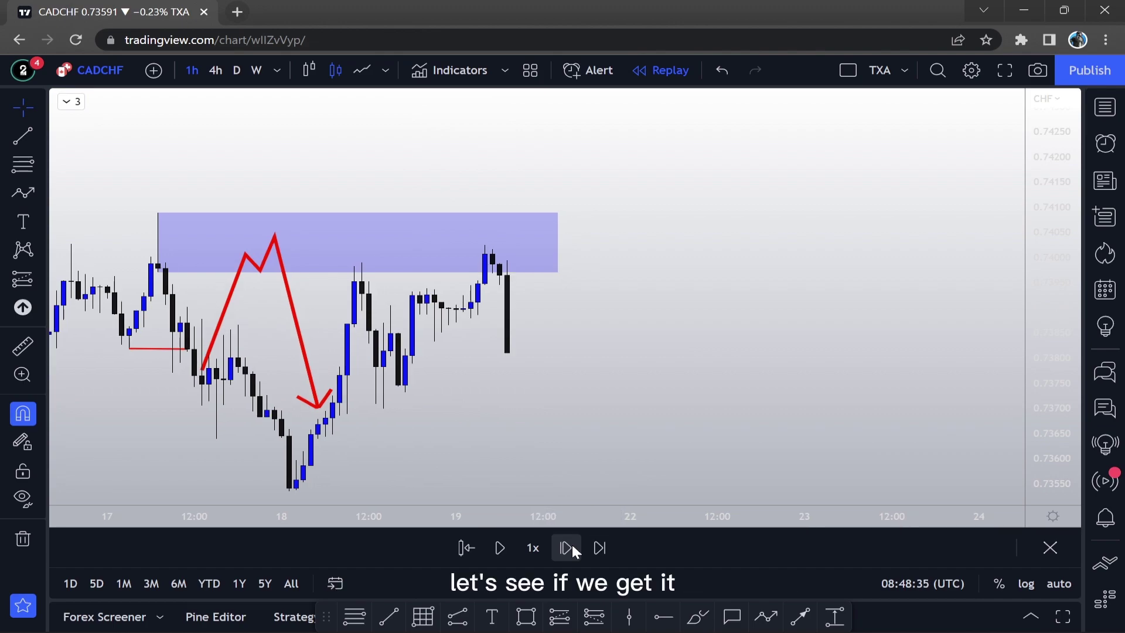
Step: Advance the replay bar by bar through the drop out of the supply zone and the small rebound after it
{"action": "left_click", "coordinate": [572, 548]}
{"action": "left_click", "coordinate": [572, 548]}
{"action": "left_click", "coordinate": [572, 548]}
{"action": "left_click", "coordinate": [572, 548]}
{"action": "left_click", "coordinate": [573, 548]}
{"action": "left_click", "coordinate": [573, 548]}
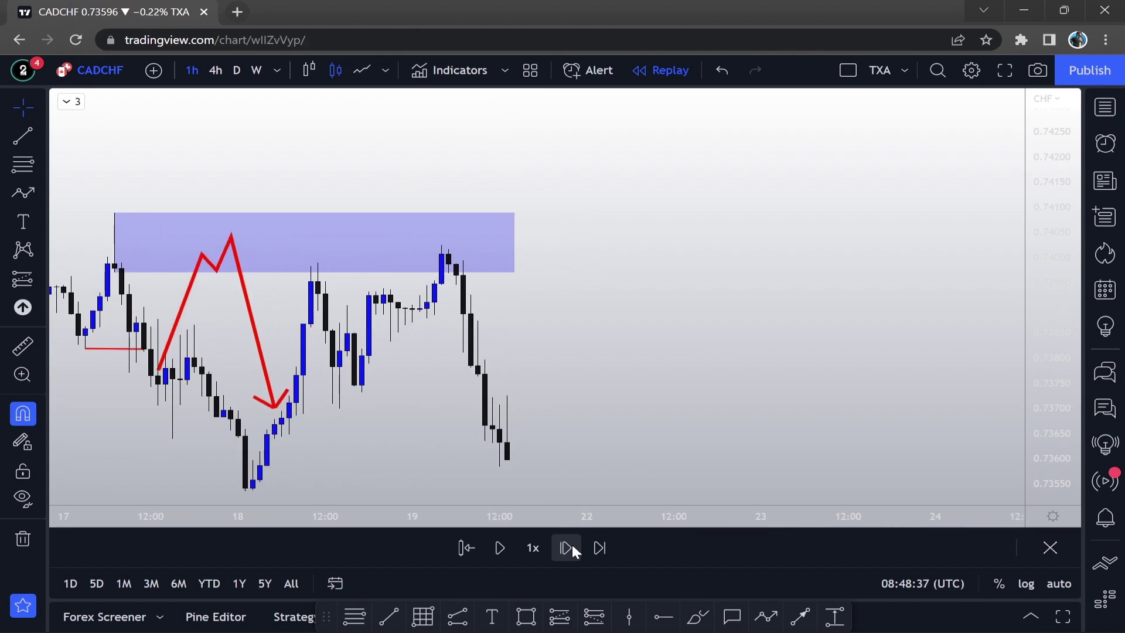
{"action": "left_click", "coordinate": [571, 545]}
{"action": "left_click", "coordinate": [571, 545]}
{"action": "left_click", "coordinate": [571, 545]}
{"action": "left_click", "coordinate": [571, 545]}
{"action": "scroll", "coordinate": [598, 375], "scroll_direction": "down", "scroll_amount": 1}
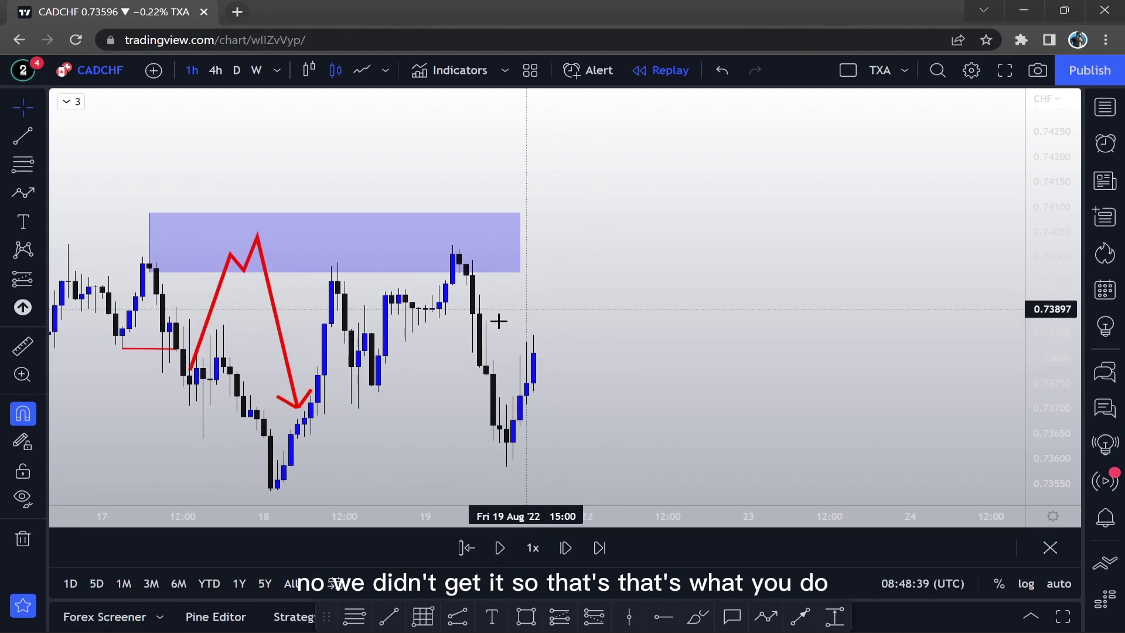
Step: Draw a drop-base-drop path over the 10 August candles, from about 0.7401 down to 0.7385, up to 0.7398 and down to 0.7350
{"action": "scroll", "coordinate": [457, 350], "scroll_direction": "up", "scroll_amount": 3}
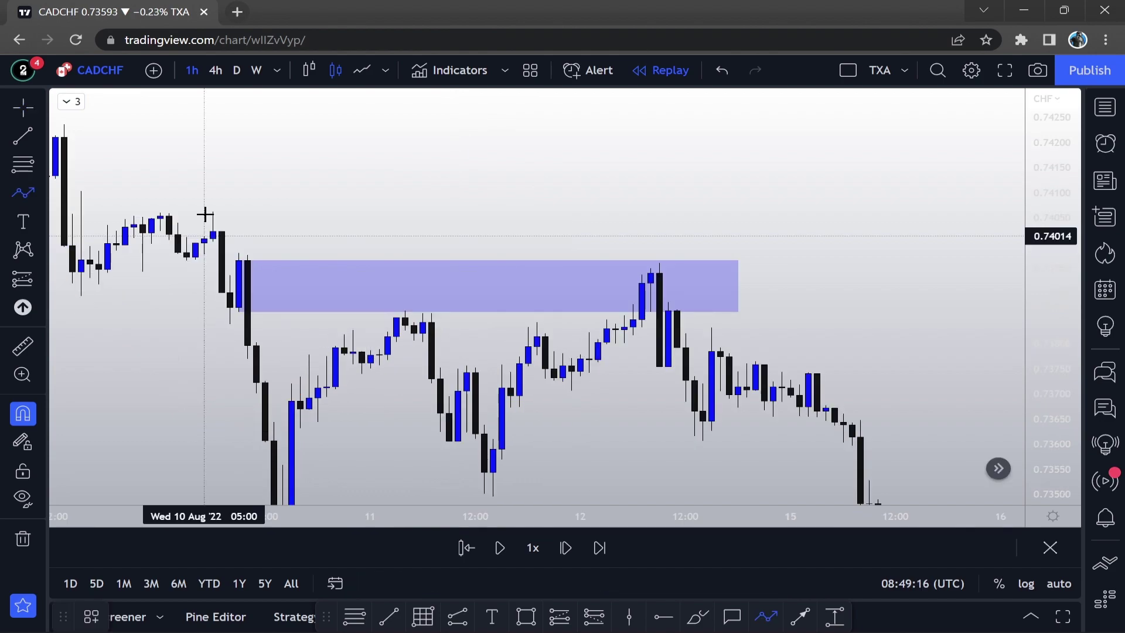
{"action": "left_click", "coordinate": [204, 236]}
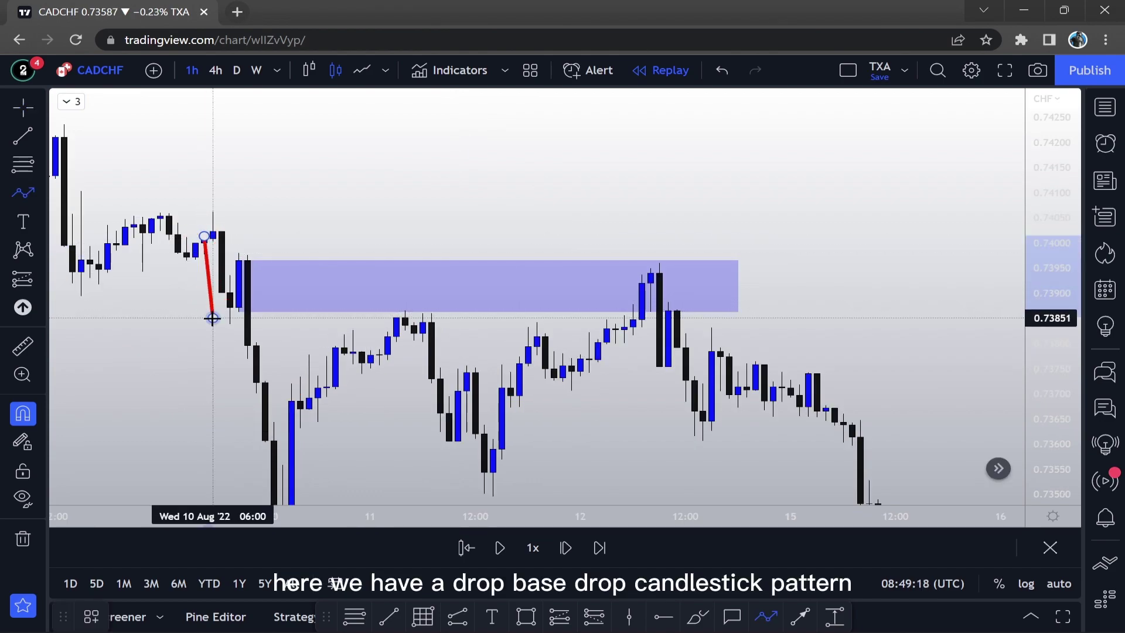
{"action": "left_click", "coordinate": [213, 318]}
{"action": "left_click", "coordinate": [247, 255]}
{"action": "double_click", "coordinate": [266, 495]}
{"action": "left_click", "coordinate": [386, 463]}
{"action": "left_click_drag", "start_coordinate": [386, 463], "coordinate": [411, 347]}
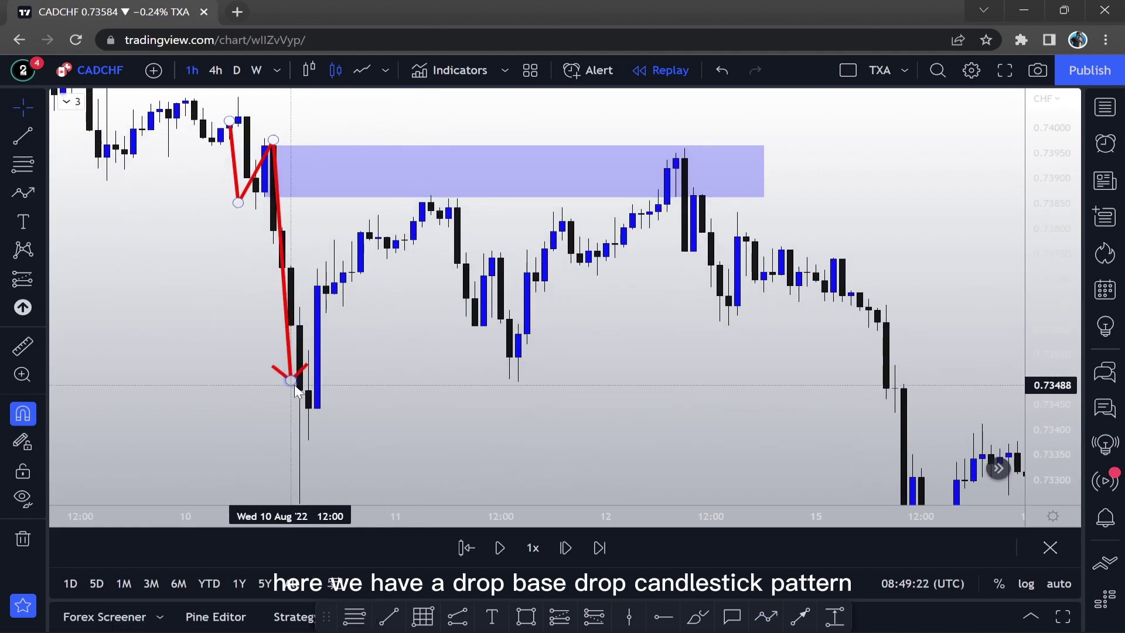
{"action": "scroll", "coordinate": [377, 445], "scroll_direction": "up", "scroll_amount": 2}
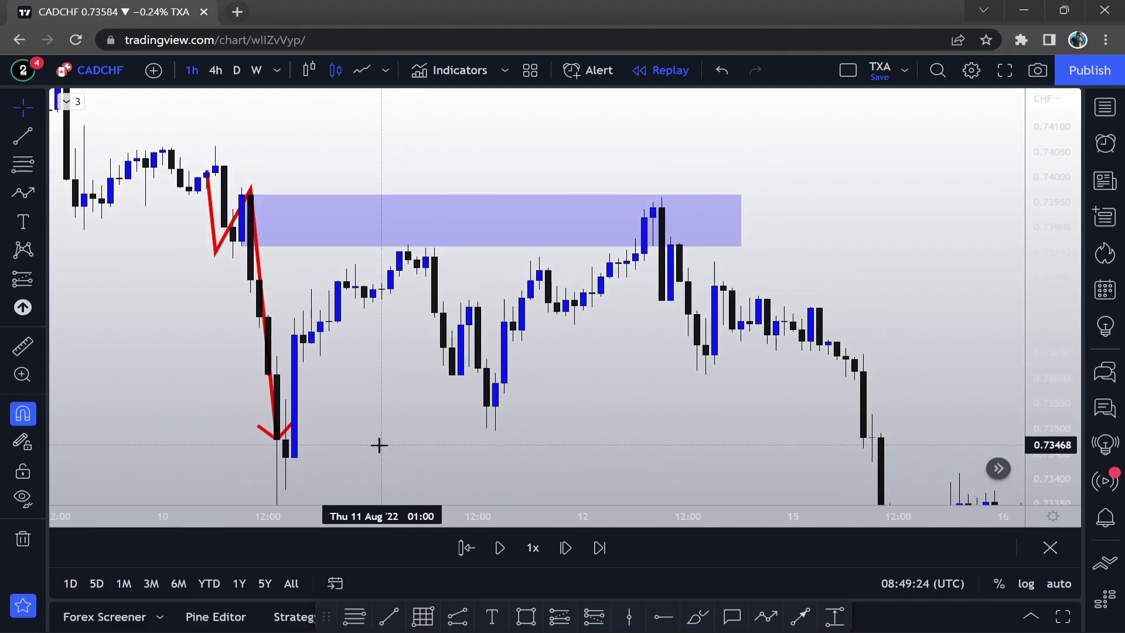
{"action": "left_click_drag", "start_coordinate": [381, 349], "coordinate": [415, 312]}
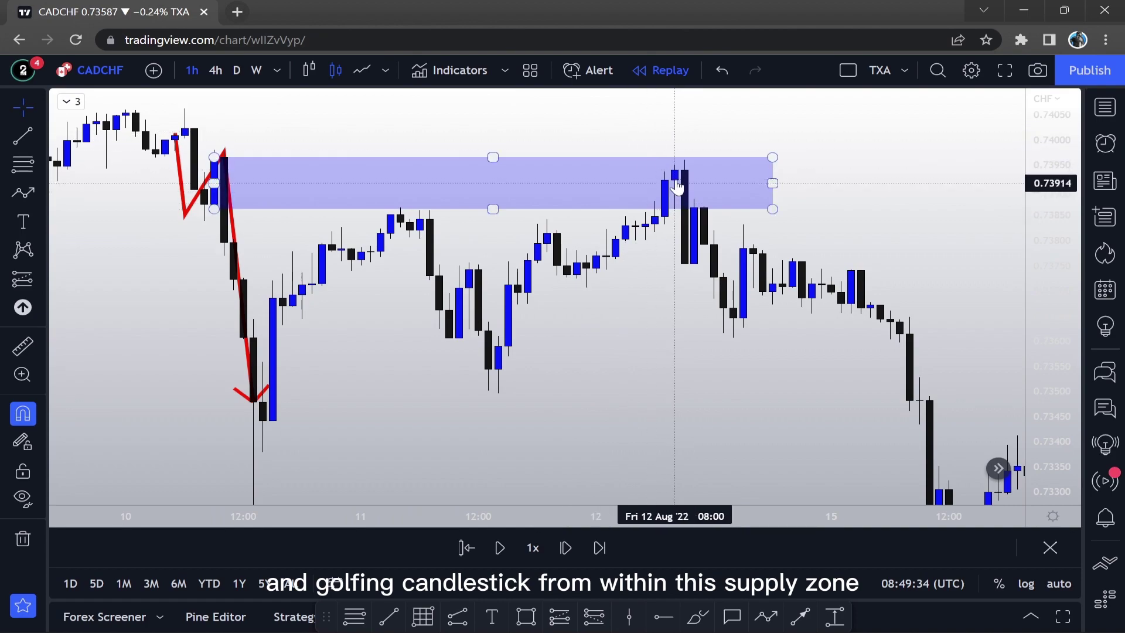
Step: Restart the bar replay from the afternoon of 10 August, just after the drop and first rebound candle
{"action": "left_click", "coordinate": [662, 70]}
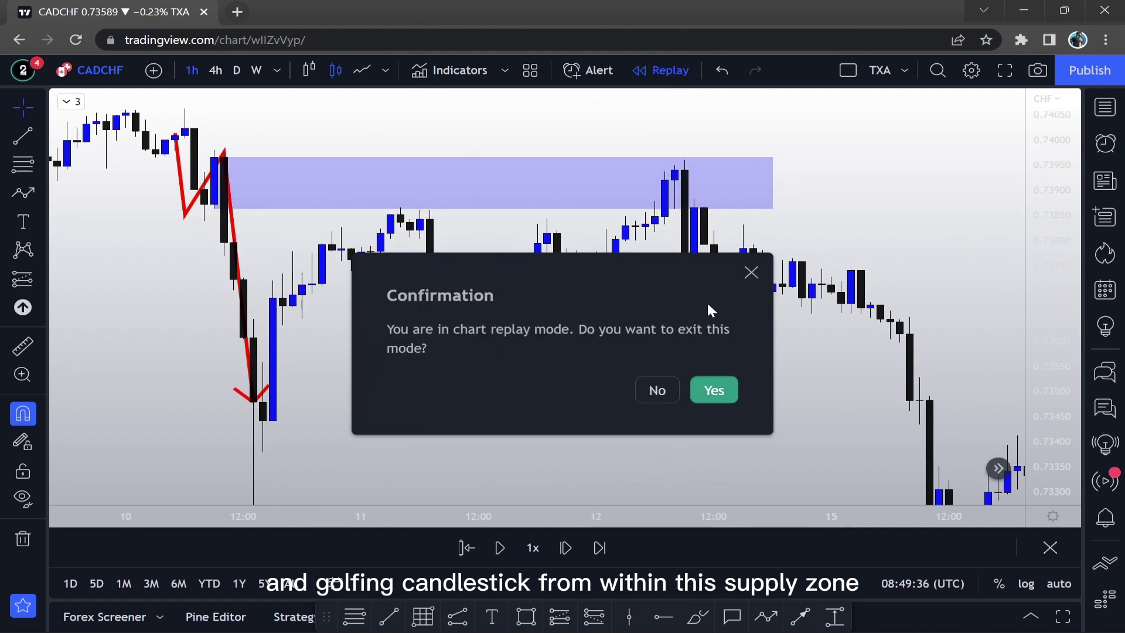
{"action": "left_click", "coordinate": [753, 274]}
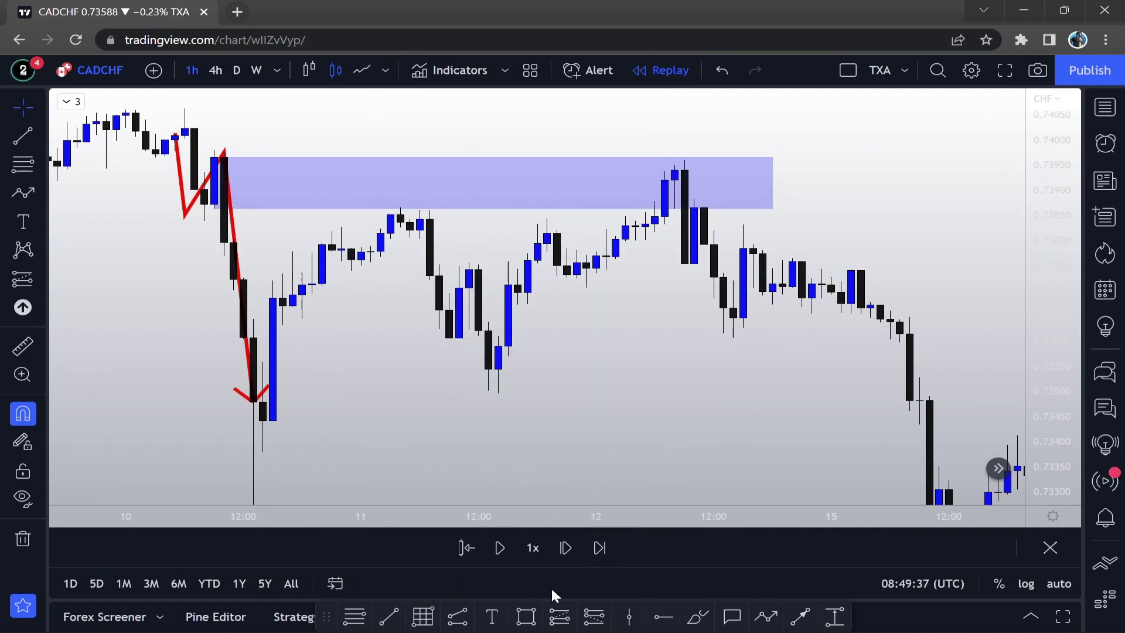
{"action": "left_click", "coordinate": [465, 547]}
{"action": "left_click", "coordinate": [294, 252]}
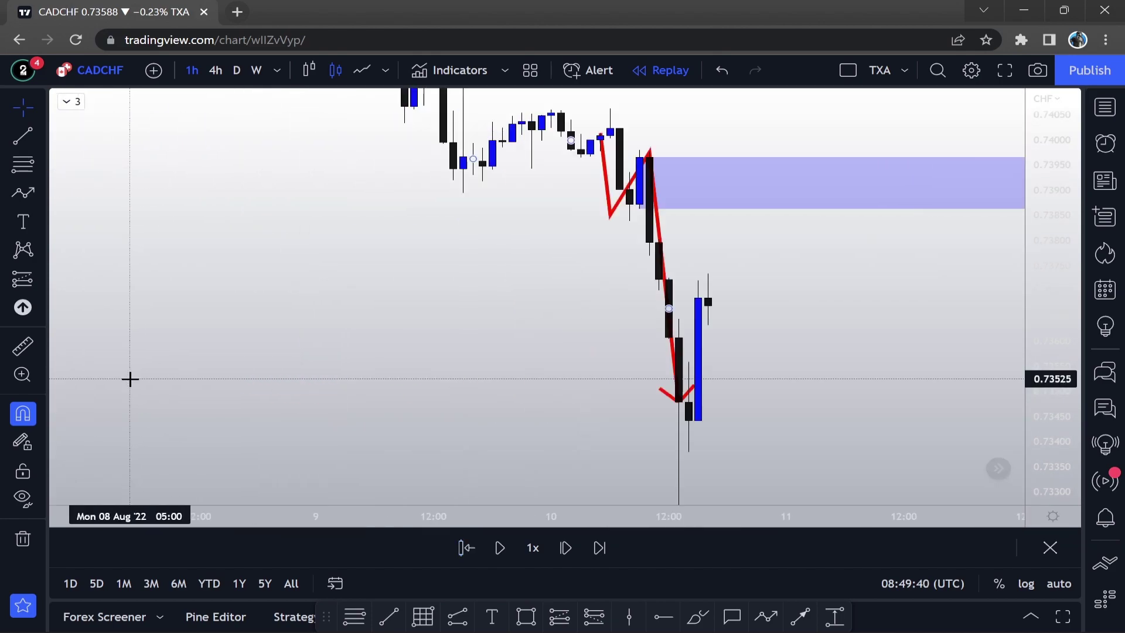
Step: Advance the replay bar by bar through the first rally to the zone's lower edge and the fall on 11 August
{"action": "left_click", "coordinate": [566, 548]}
{"action": "left_click", "coordinate": [566, 548]}
{"action": "left_click", "coordinate": [566, 548]}
{"action": "left_click", "coordinate": [566, 548]}
{"action": "left_click", "coordinate": [566, 548]}
{"action": "left_click", "coordinate": [573, 550]}
{"action": "left_click", "coordinate": [574, 550]}
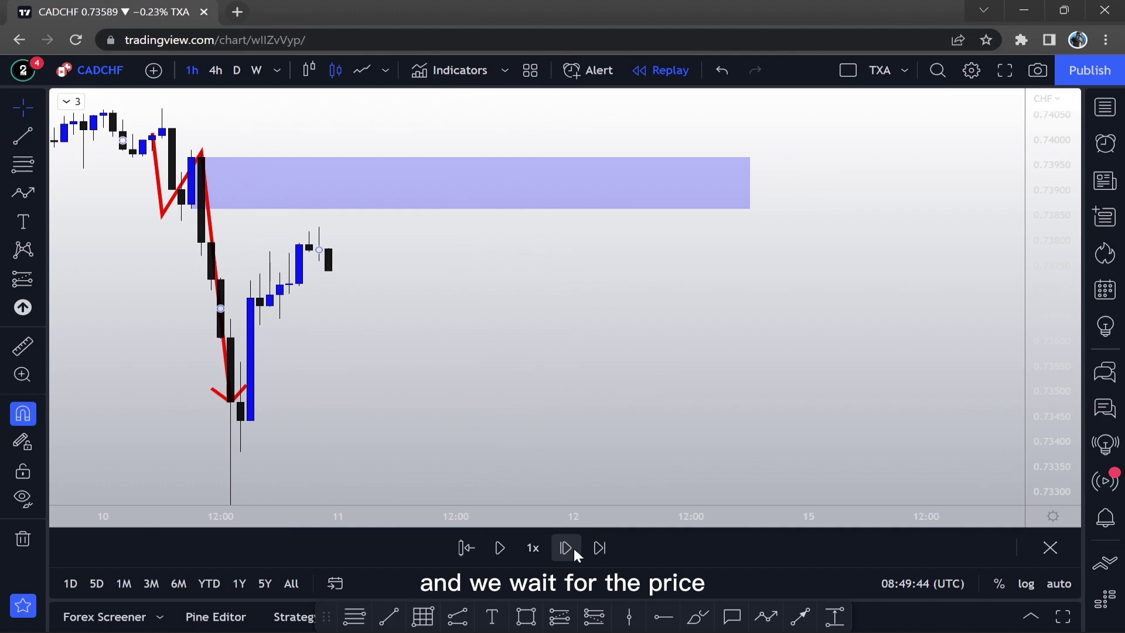
{"action": "left_click", "coordinate": [574, 550]}
{"action": "left_click", "coordinate": [574, 550]}
{"action": "left_click", "coordinate": [574, 550]}
{"action": "left_click", "coordinate": [574, 549]}
{"action": "left_click", "coordinate": [573, 549]}
{"action": "left_click", "coordinate": [573, 550]}
{"action": "left_click", "coordinate": [573, 549]}
{"action": "left_click", "coordinate": [573, 549]}
{"action": "left_click", "coordinate": [574, 550]}
{"action": "left_click", "coordinate": [573, 550]}
{"action": "left_click", "coordinate": [574, 550]}
{"action": "left_click", "coordinate": [574, 550]}
{"action": "left_click", "coordinate": [566, 548]}
{"action": "left_click", "coordinate": [566, 548]}
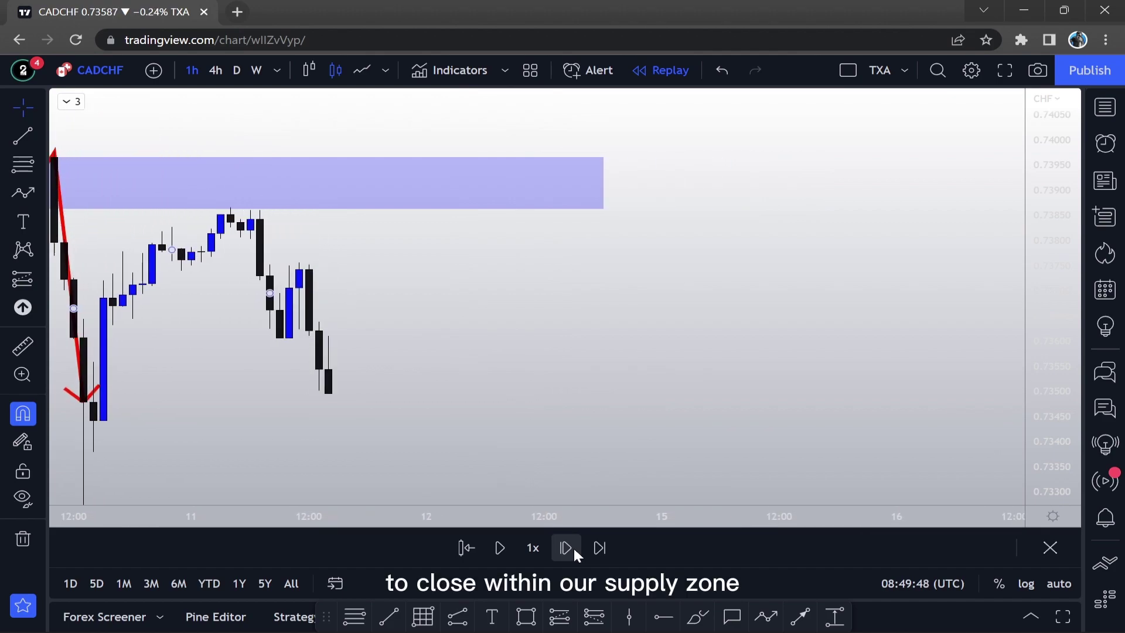
Step: Continue the replay bar by bar through the rally into the supply zone, up to the bearish engulfing candle on 12 August at 09:00
{"action": "left_click", "coordinate": [565, 548]}
{"action": "left_click", "coordinate": [565, 548]}
{"action": "left_click", "coordinate": [566, 548]}
{"action": "left_click", "coordinate": [566, 548]}
{"action": "left_click", "coordinate": [566, 548]}
{"action": "left_click", "coordinate": [566, 548]}
{"action": "left_click", "coordinate": [574, 550]}
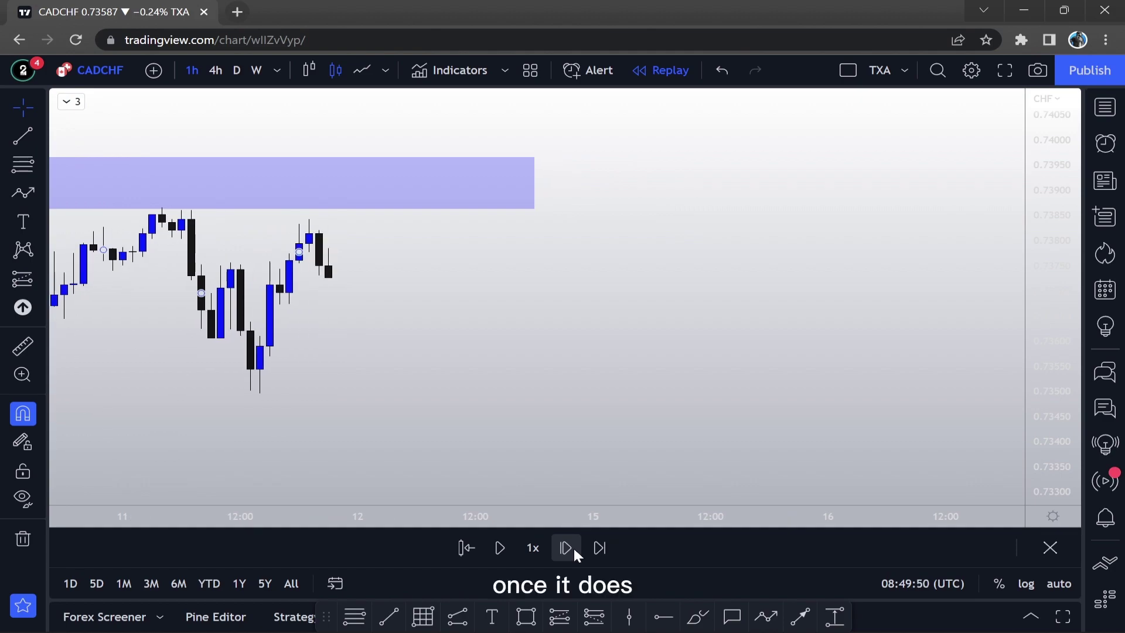
{"action": "left_click", "coordinate": [574, 550]}
{"action": "left_click", "coordinate": [574, 550]}
{"action": "left_click", "coordinate": [574, 549]}
{"action": "left_click", "coordinate": [574, 550]}
{"action": "left_click", "coordinate": [573, 549]}
{"action": "left_click", "coordinate": [574, 550]}
{"action": "left_click", "coordinate": [574, 549]}
{"action": "left_click", "coordinate": [573, 549]}
{"action": "left_click", "coordinate": [573, 549]}
{"action": "left_click", "coordinate": [573, 550]}
{"action": "left_click", "coordinate": [573, 548]}
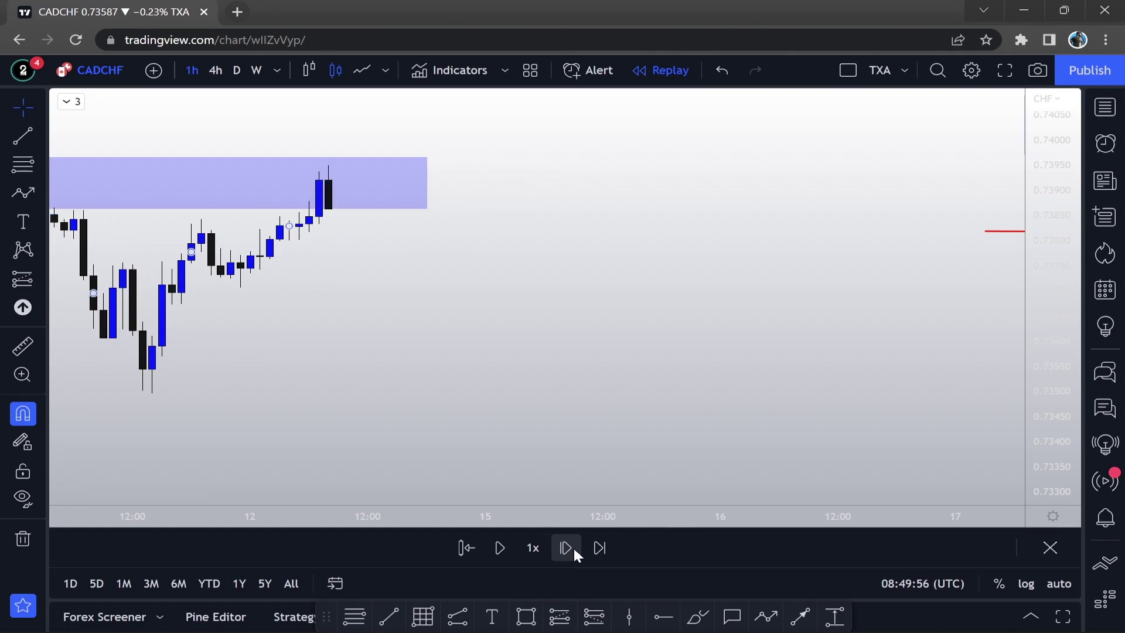
{"action": "left_click", "coordinate": [574, 550]}
{"action": "scroll", "coordinate": [370, 320], "scroll_direction": "up", "scroll_amount": 2}
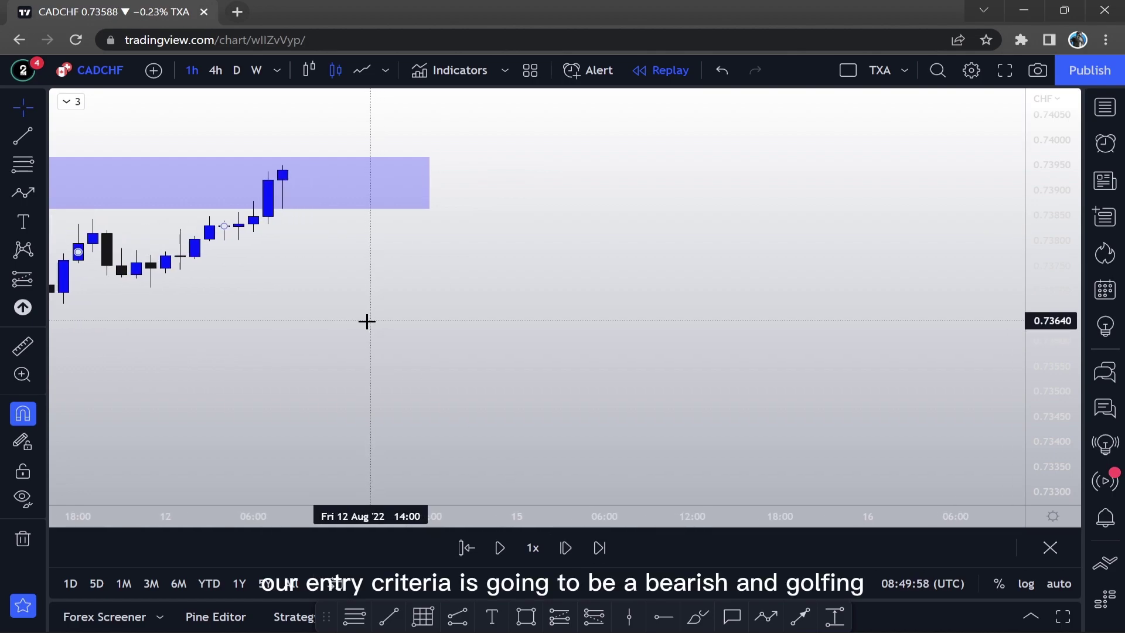
{"action": "scroll", "coordinate": [350, 307], "scroll_direction": "left", "scroll_amount": 5}
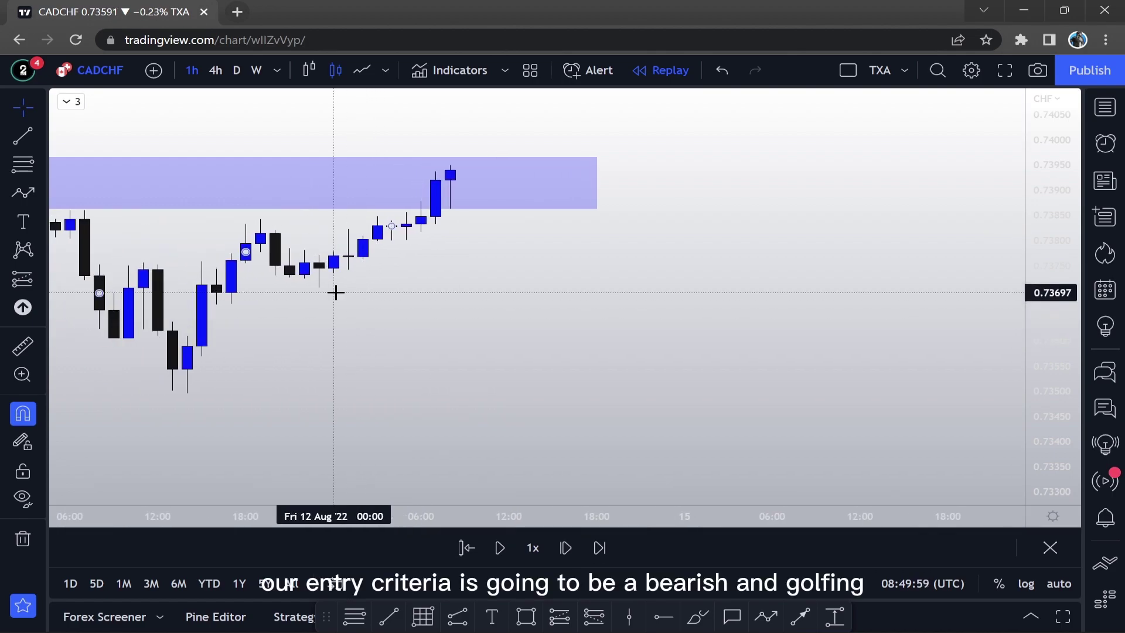
{"action": "left_click", "coordinate": [564, 547]}
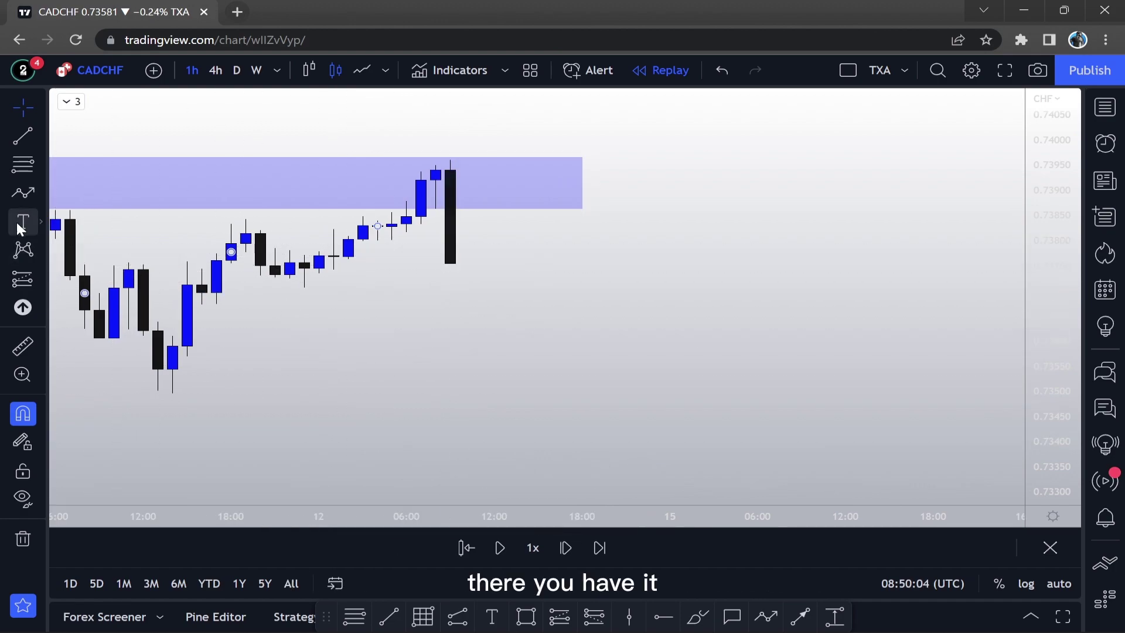
Step: Place a short position at the bearish engulfing candle's close, with entry 0.73754 and stop 0.73940
{"action": "left_click", "coordinate": [44, 275]}
{"action": "left_click", "coordinate": [125, 311]}
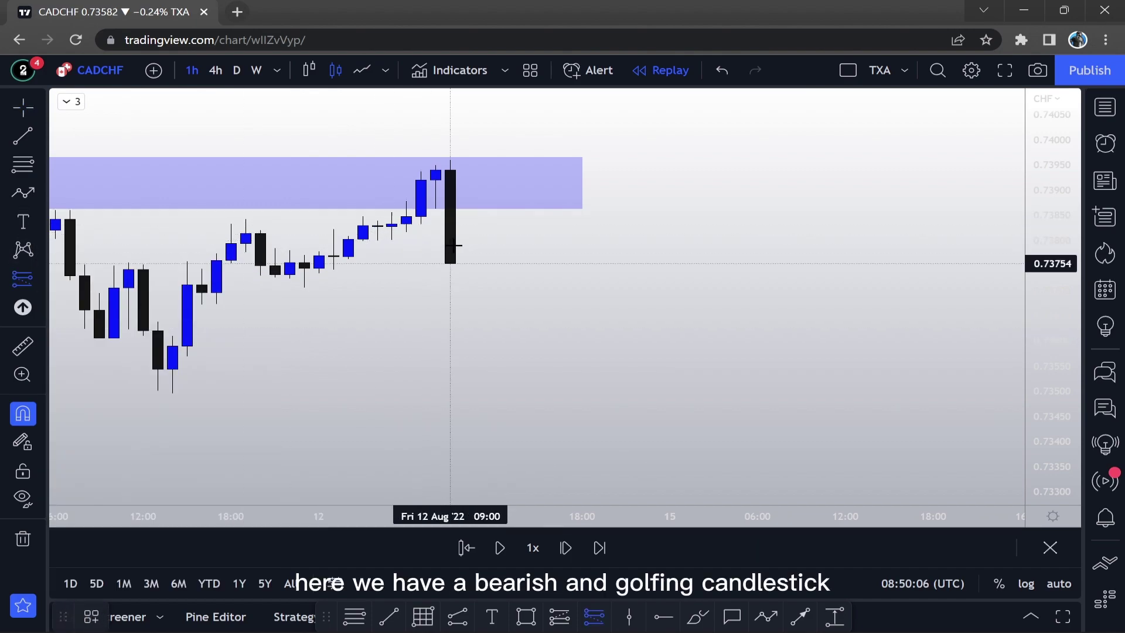
{"action": "left_click", "coordinate": [455, 258]}
{"action": "left_click_drag", "start_coordinate": [450, 216], "coordinate": [450, 169]}
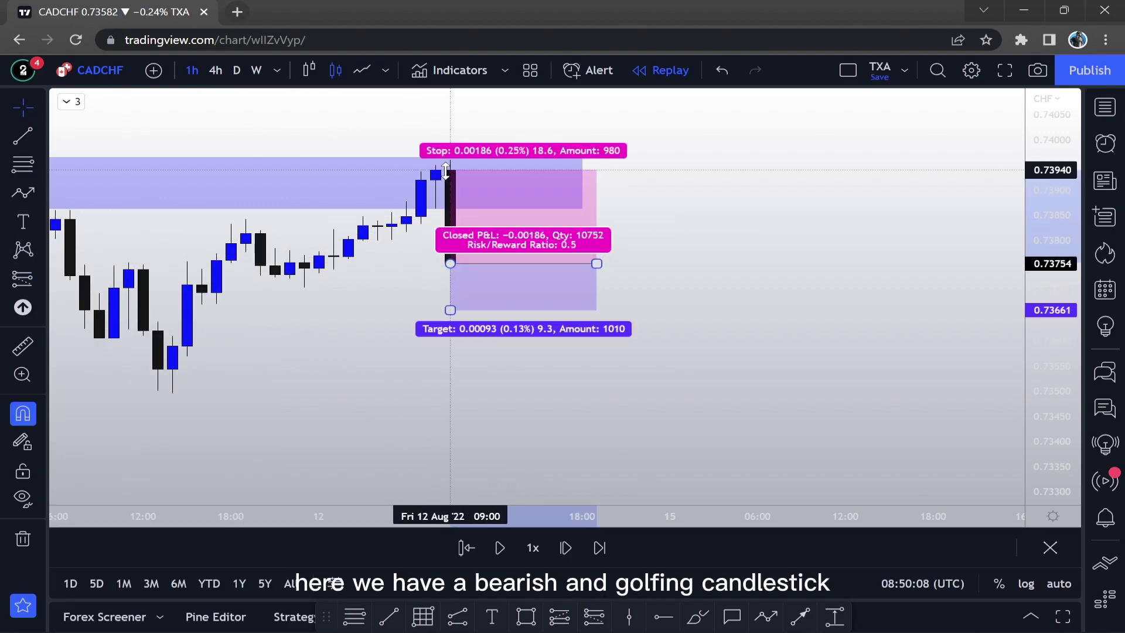
{"action": "left_click_drag", "start_coordinate": [362, 324], "coordinate": [507, 239]}
{"action": "scroll", "coordinate": [508, 240], "scroll_direction": "down", "scroll_amount": 3}
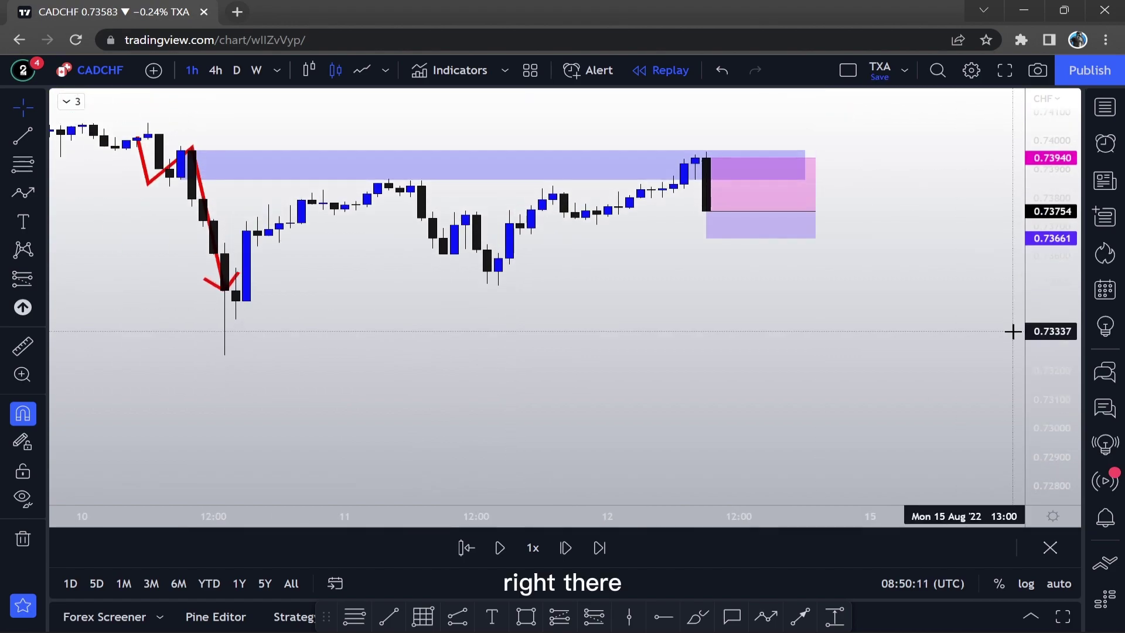
Step: Move the short position's stop above the supply zone to 0.74007 and its target down to 0.73249
{"action": "left_click", "coordinate": [707, 159]}
{"action": "left_click_drag", "start_coordinate": [707, 158], "coordinate": [709, 136]}
{"action": "left_click", "coordinate": [596, 264]}
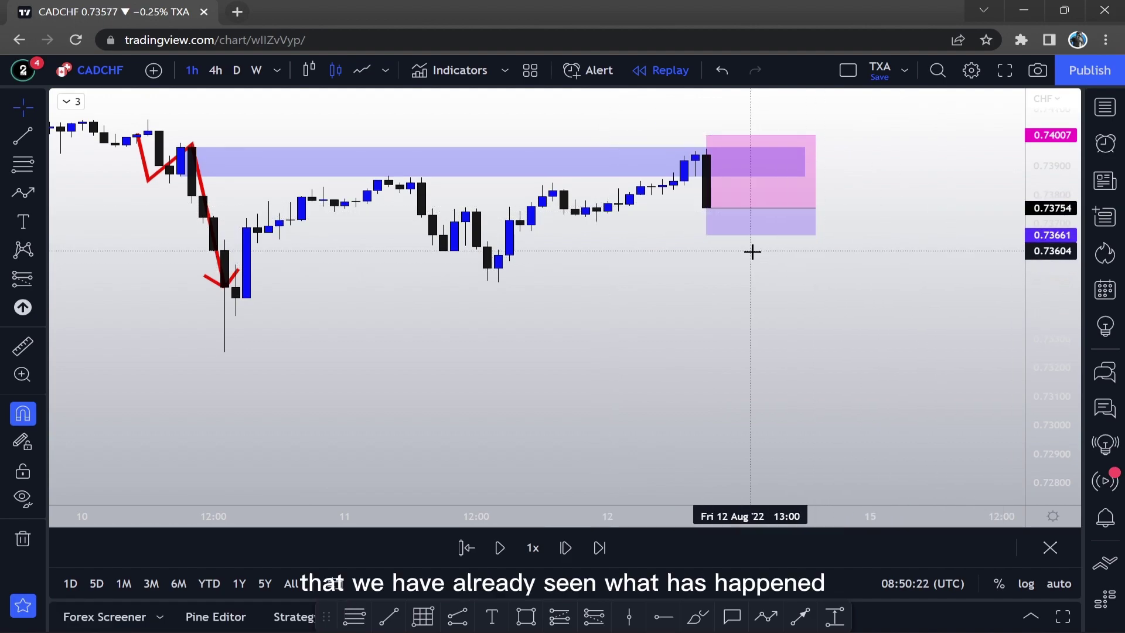
{"action": "left_click", "coordinate": [753, 226]}
{"action": "left_click_drag", "start_coordinate": [706, 234], "coordinate": [706, 353]}
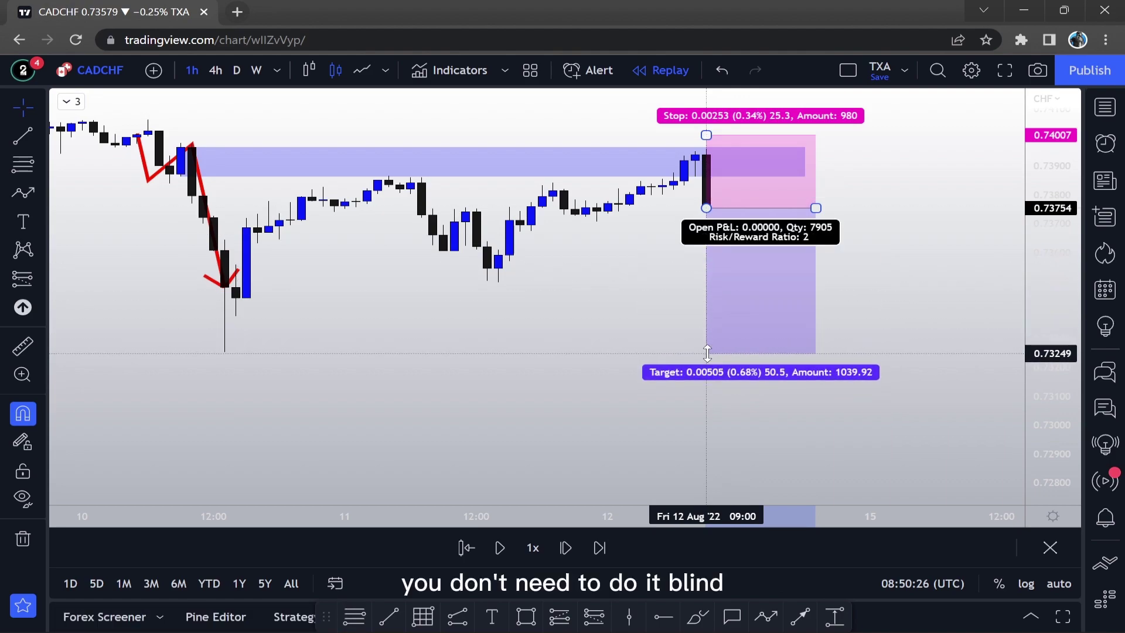
Step: Draw a horizontal ray from the 10 August swing low at 0.73252 to mark the take-profit level
{"action": "left_click", "coordinate": [42, 139]}
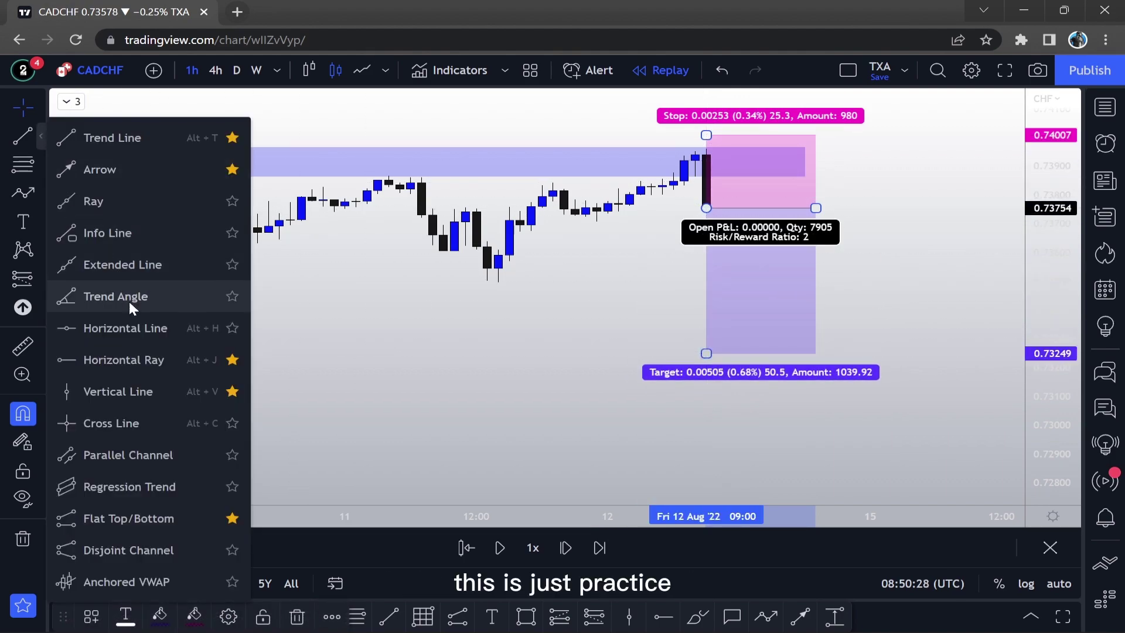
{"action": "left_click", "coordinate": [135, 356]}
{"action": "left_click", "coordinate": [226, 352]}
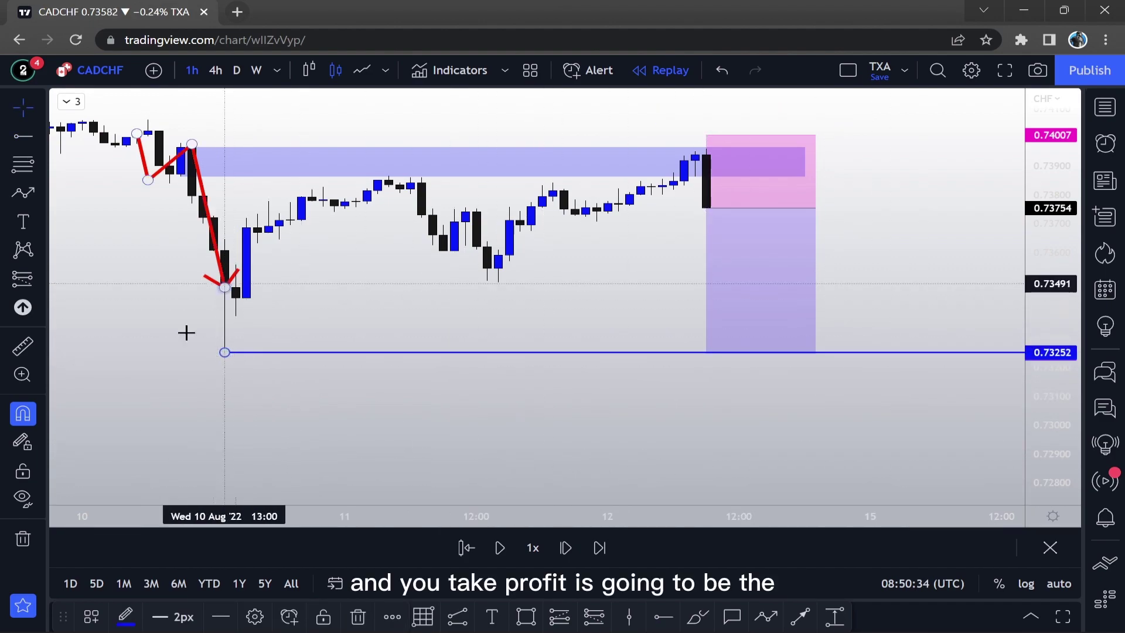
Step: Advance the replay bar by bar until price falls through the short position's target on 15 August
{"action": "left_click", "coordinate": [561, 549]}
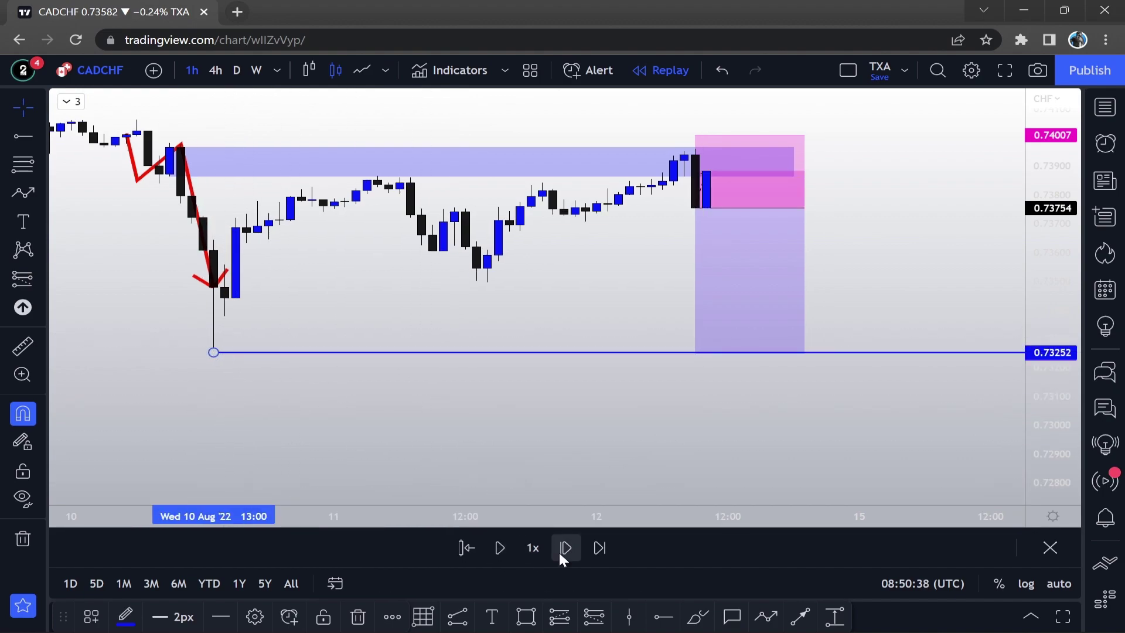
{"action": "left_click", "coordinate": [561, 548]}
{"action": "left_click", "coordinate": [561, 548]}
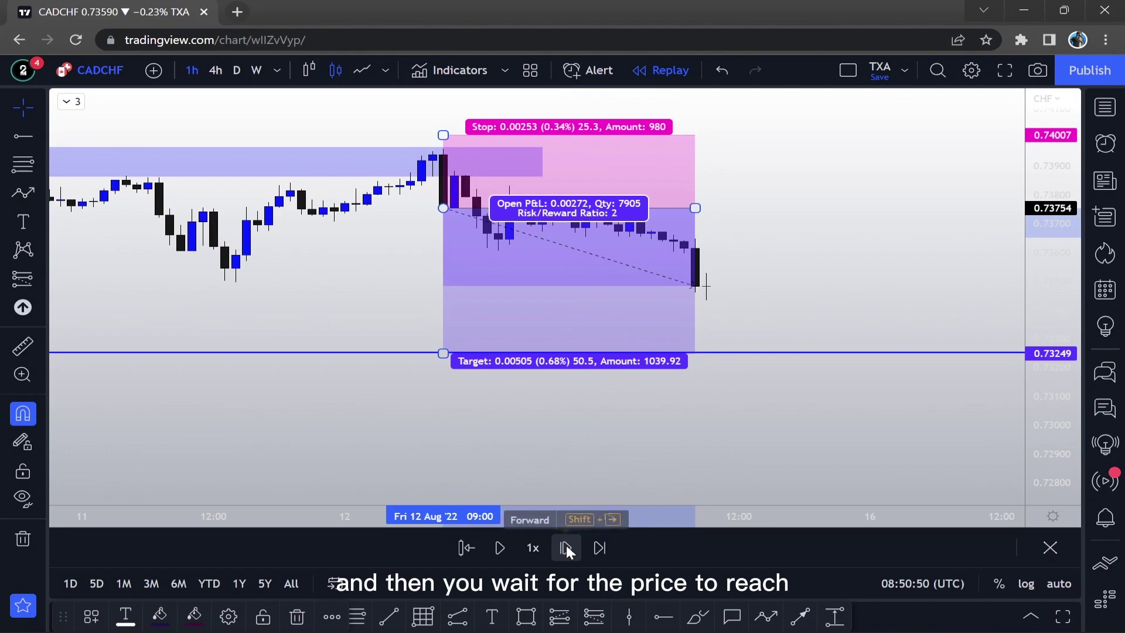
{"action": "left_click", "coordinate": [566, 549]}
{"action": "left_click", "coordinate": [566, 548]}
{"action": "left_click", "coordinate": [566, 548]}
{"action": "left_click", "coordinate": [566, 548]}
{"action": "left_click", "coordinate": [566, 549]}
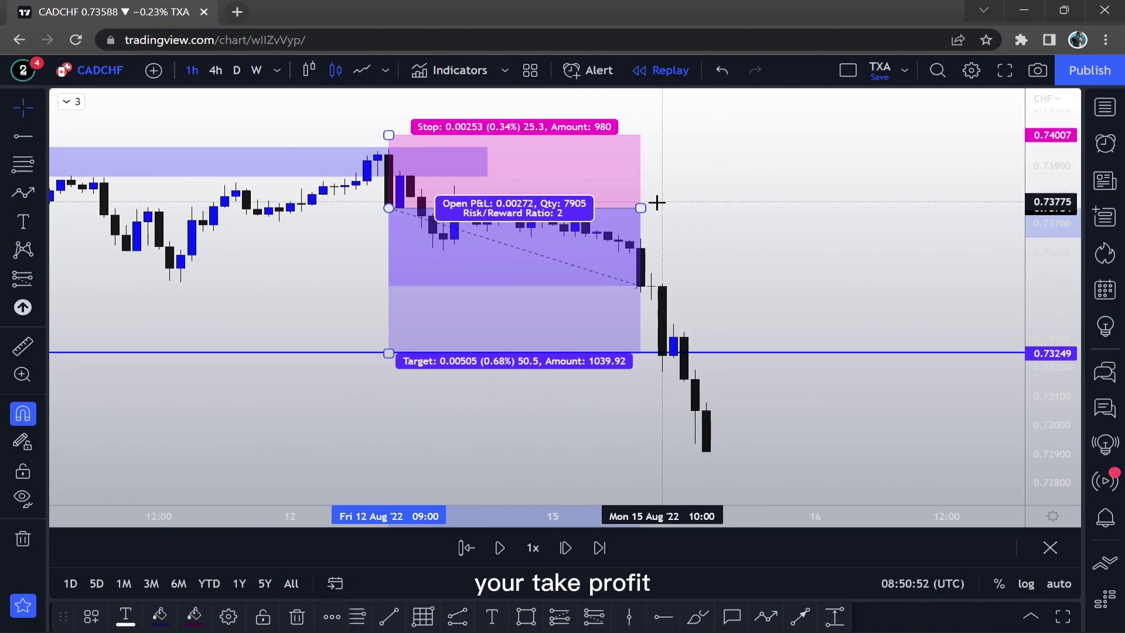
Step: Extend the short position's right edge to 15 August 12:00, past the candle that reaches the target
{"action": "left_click", "coordinate": [644, 222]}
{"action": "scroll", "coordinate": [750, 232], "scroll_direction": "down", "scroll_amount": 3}
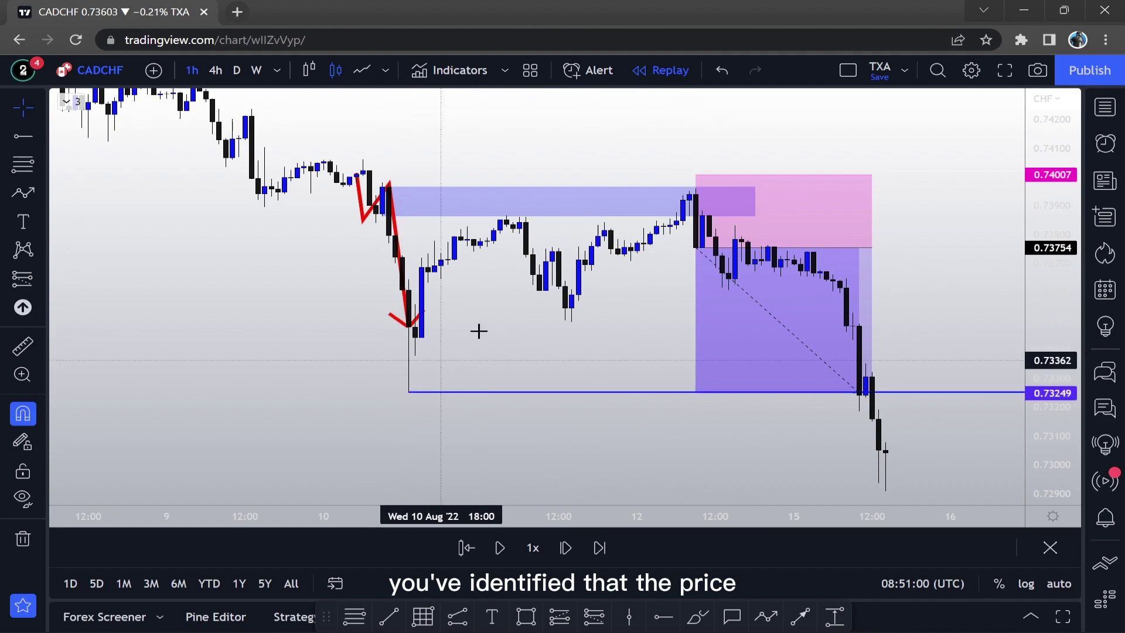
{"action": "left_click", "coordinate": [706, 218]}
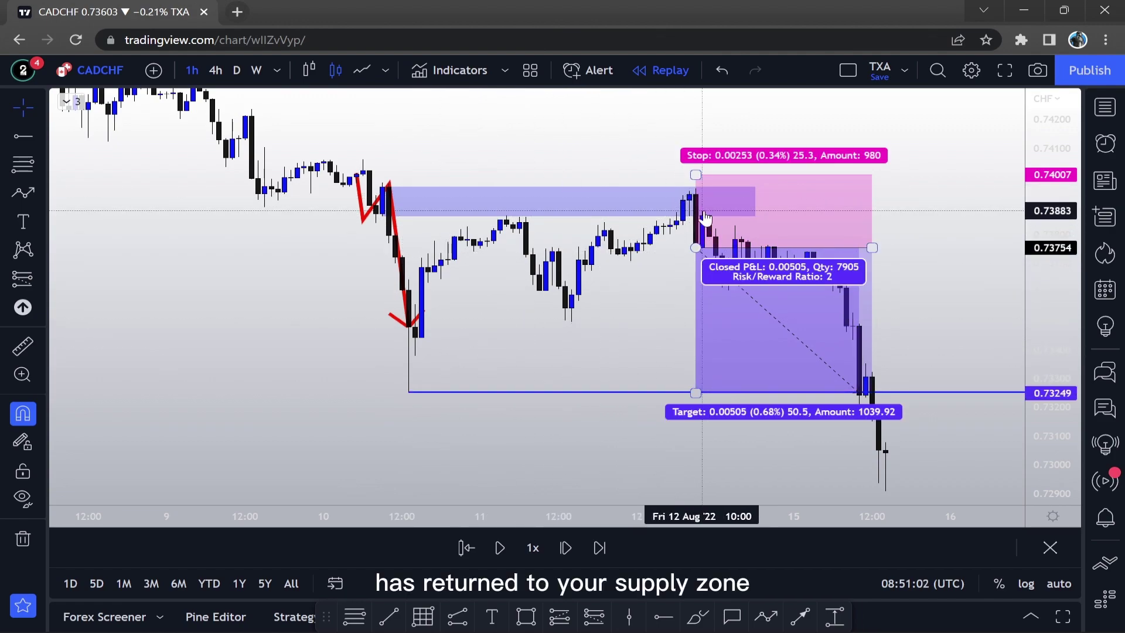
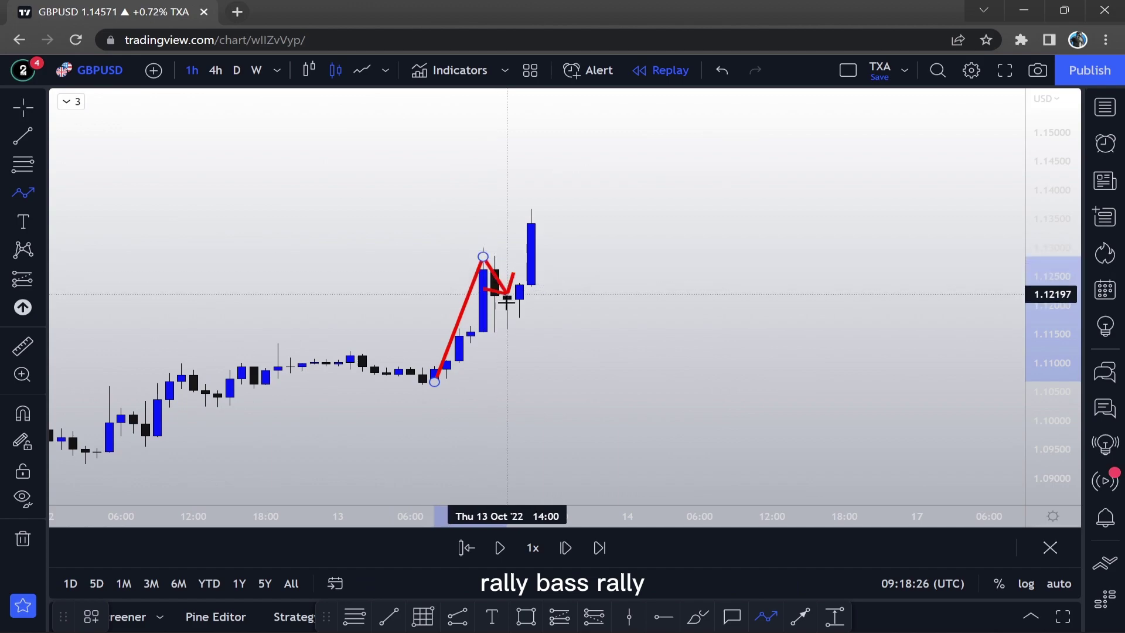
Step: Finish the rally-base-rally path on GBPUSD with a base low at about 1.1160 and an arrow end at about 1.1401
{"action": "left_click", "coordinate": [520, 327]}
{"action": "double_click", "coordinate": [575, 189]}
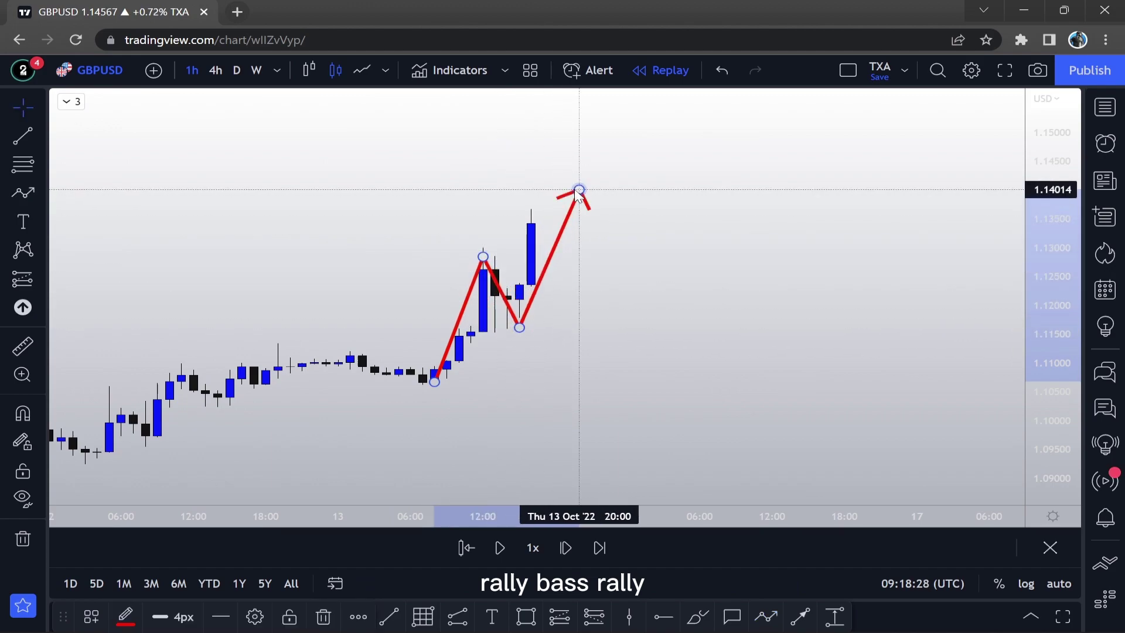
Step: Draw a horizontal trend line at about 1.1294 through the swing high, from 13 October 08:00 to early 17 October
{"action": "left_click", "coordinate": [23, 136]}
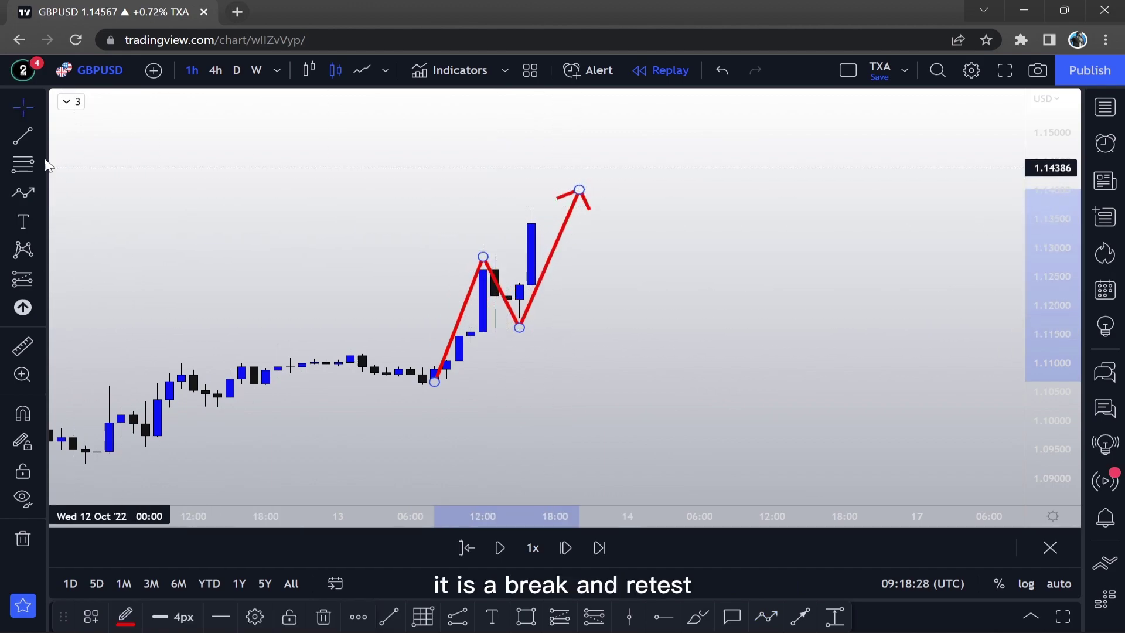
{"action": "left_click", "coordinate": [439, 251]}
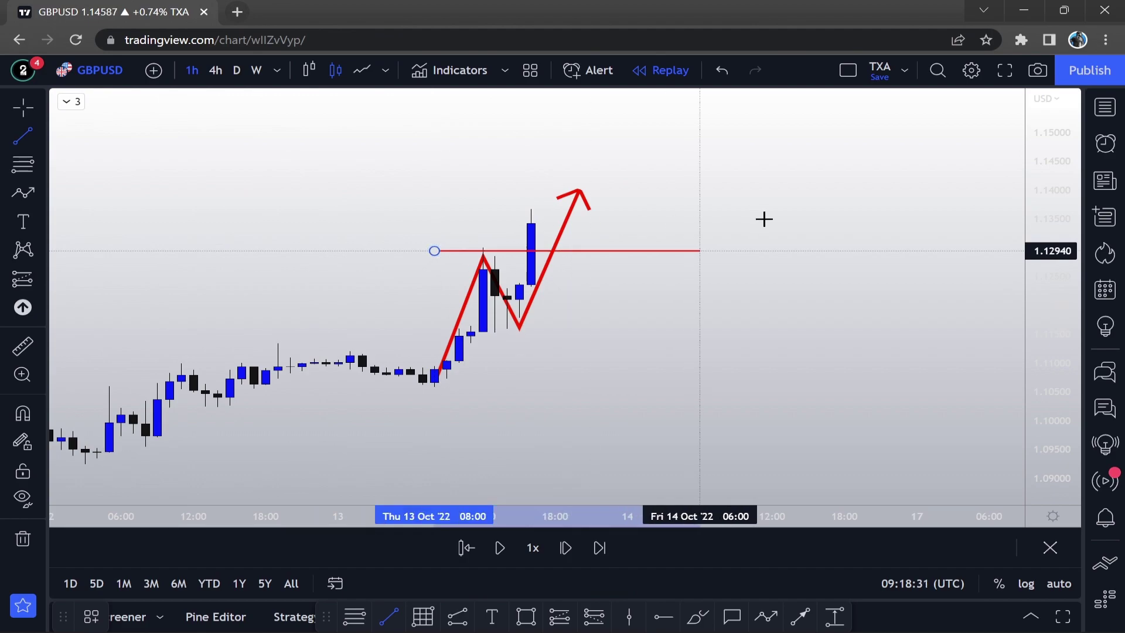
{"action": "left_click", "coordinate": [939, 249]}
{"action": "left_click_drag", "start_coordinate": [838, 339], "coordinate": [715, 385]}
{"action": "scroll", "coordinate": [716, 385], "scroll_direction": "right", "scroll_amount": 3}
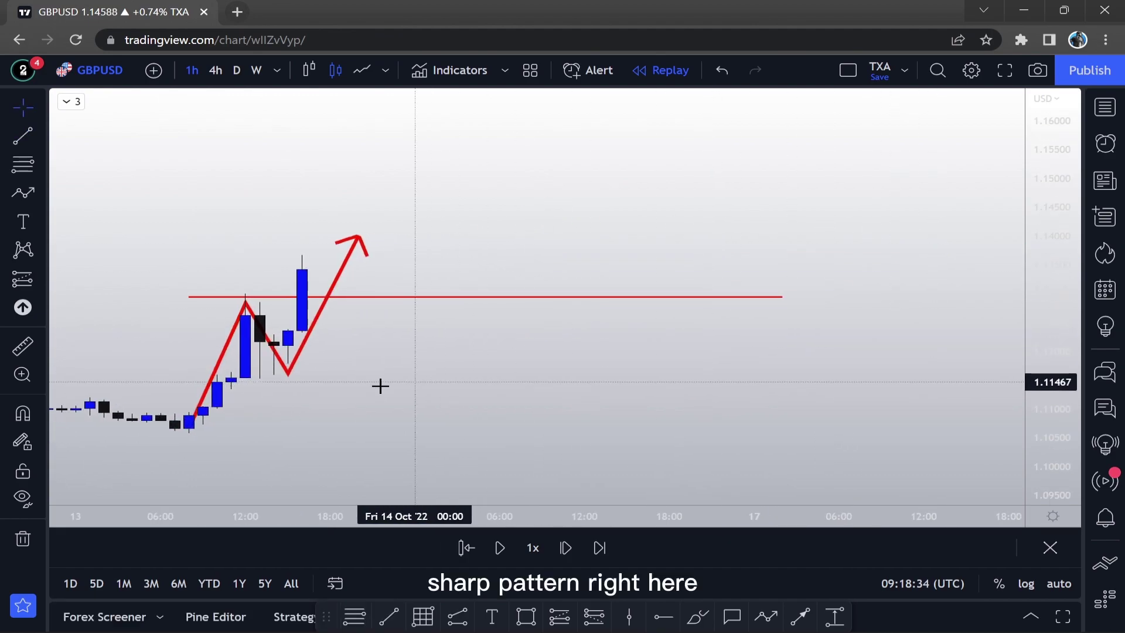
Step: Place a down-arrow icon at about 1.1353 above the swing high of the 13 October 12:00 candle
{"action": "left_click", "coordinate": [24, 309]}
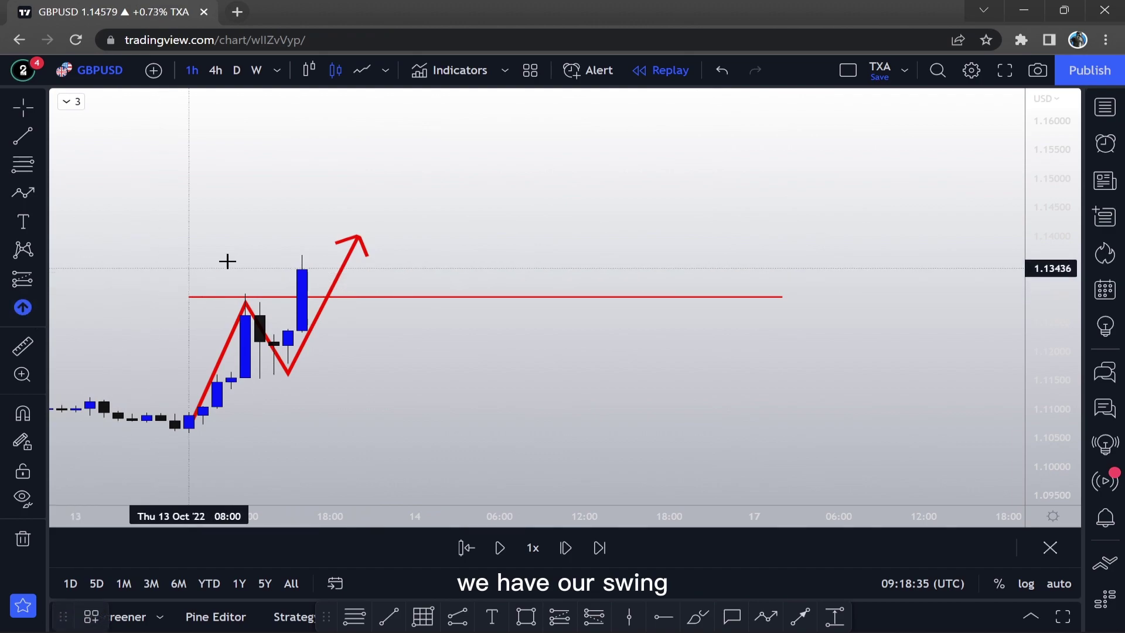
{"action": "left_click", "coordinate": [245, 263]}
{"action": "mouse_move", "coordinate": [245, 232]}
{"action": "left_mouse_down"}
{"action": "mouse_move", "coordinate": [276, 241]}
{"action": "mouse_move", "coordinate": [248, 301]}
{"action": "left_mouse_up"}
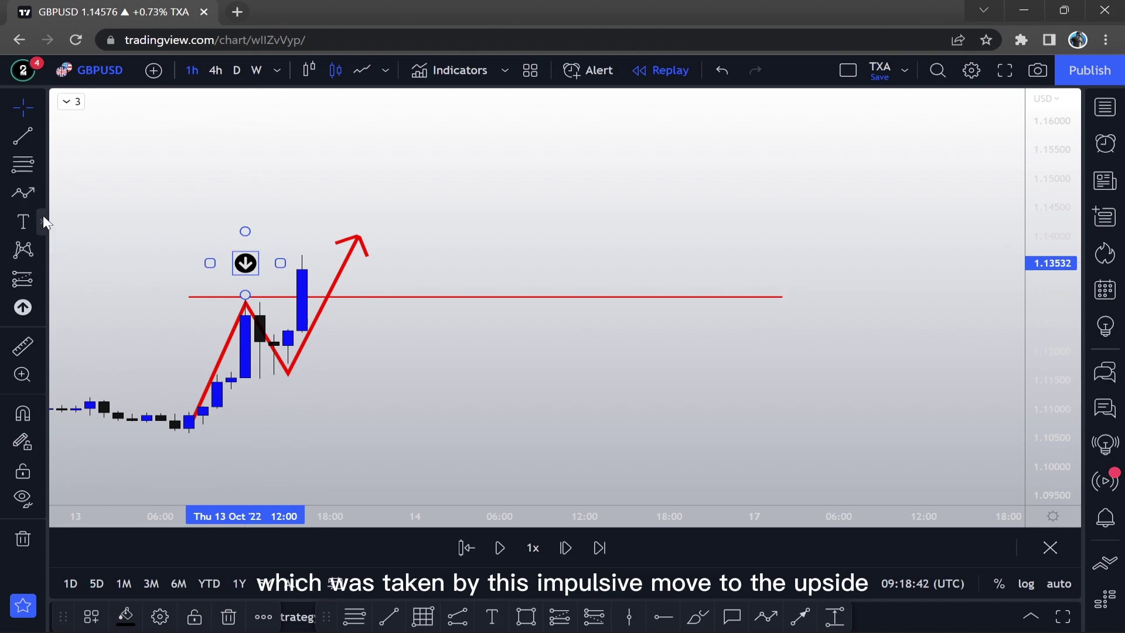
Step: Draw a vertical arrow through the impulsive 13 October 16:00 candle, from about 1.1166 up to about 1.1447
{"action": "left_click", "coordinate": [44, 216]}
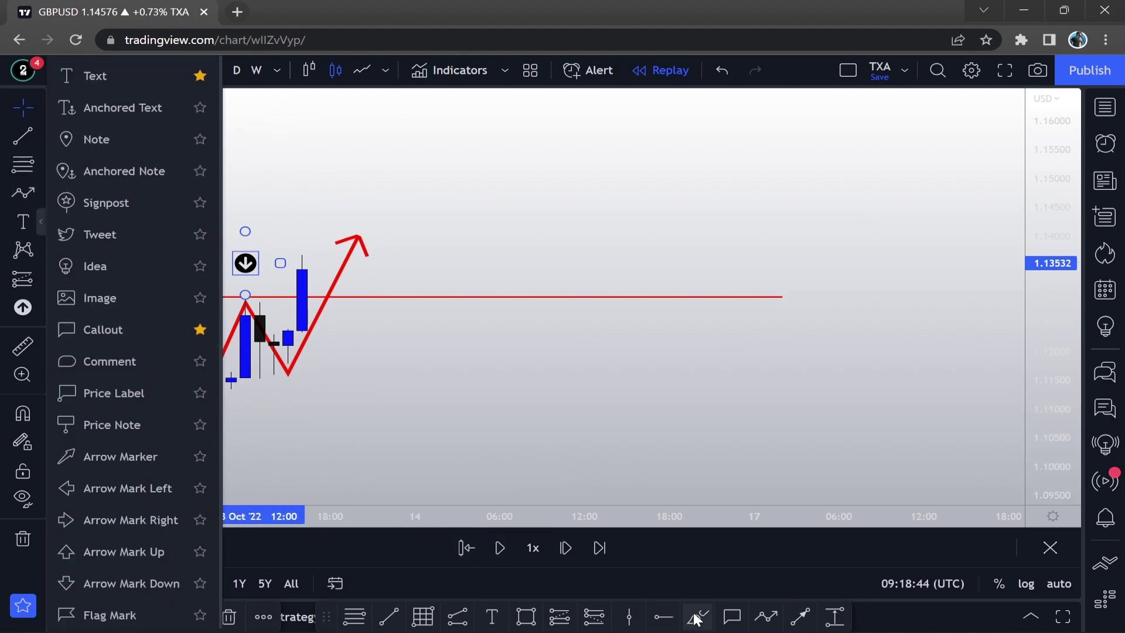
{"action": "left_click", "coordinate": [796, 615]}
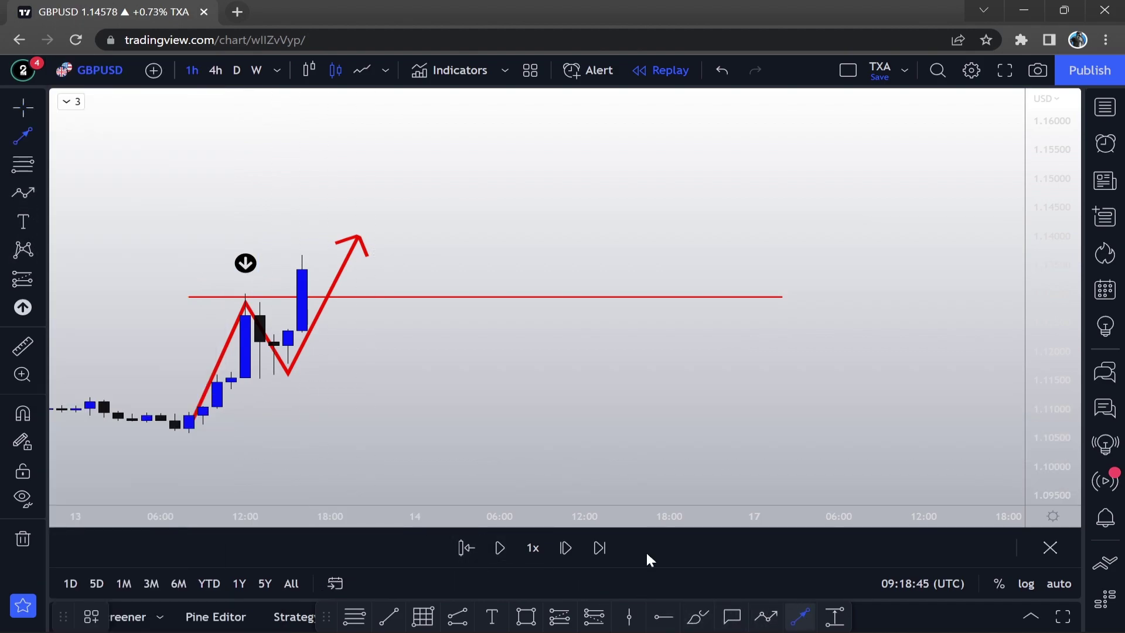
{"action": "left_click", "coordinate": [301, 371]}
{"action": "left_click", "coordinate": [301, 209]}
Step: Move the down-arrow icon down to just above the swing high line and delete the vertical arrow on the 16:00 candle
{"action": "left_click", "coordinate": [246, 264]}
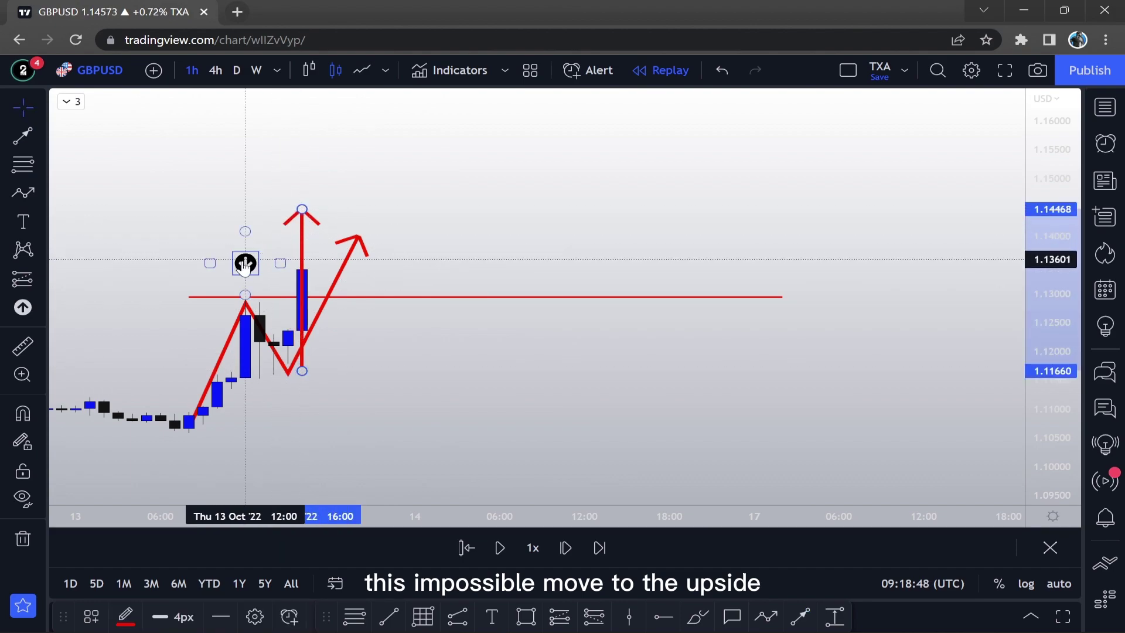
{"action": "left_click_drag", "start_coordinate": [246, 265], "coordinate": [249, 288]}
{"action": "left_click", "coordinate": [301, 244]}
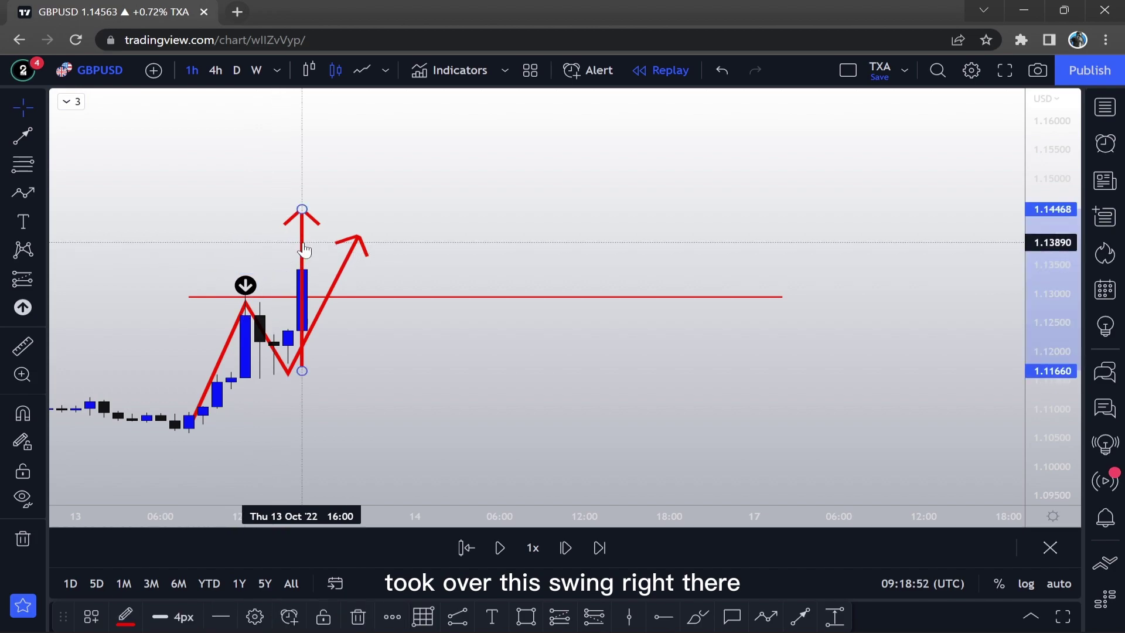
{"action": "key", "text": "Delete"}
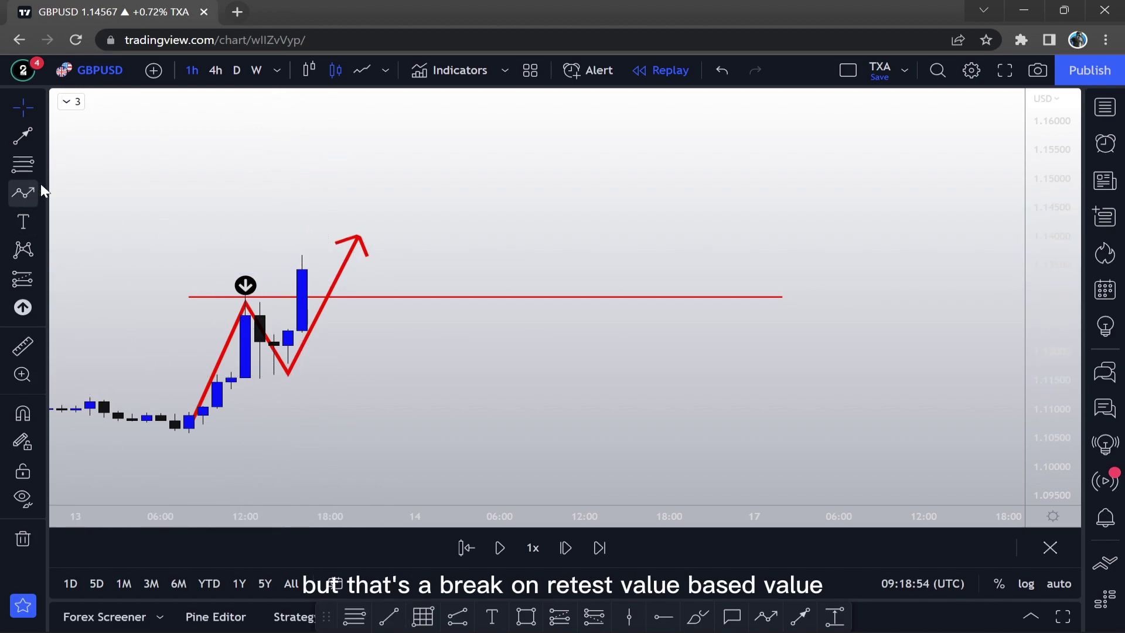
Step: Mark the demand zone with a rectangle from 13 October 14:00 to about 17 October 07:00, between about 1.1232 and 1.1144
{"action": "left_click", "coordinate": [526, 615]}
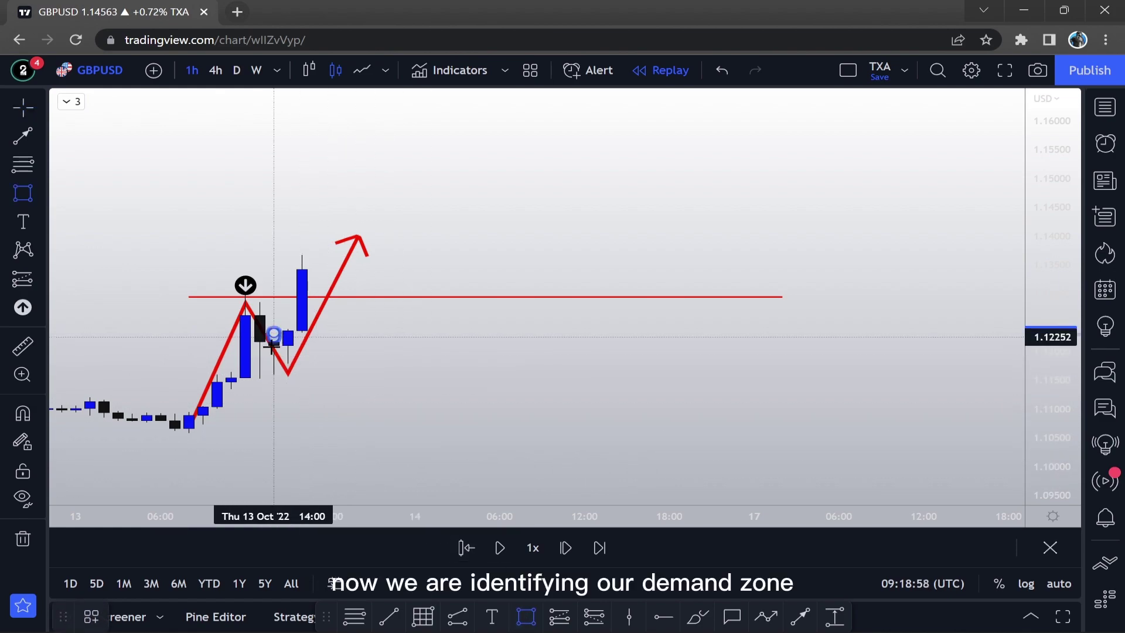
{"action": "left_click", "coordinate": [274, 375]}
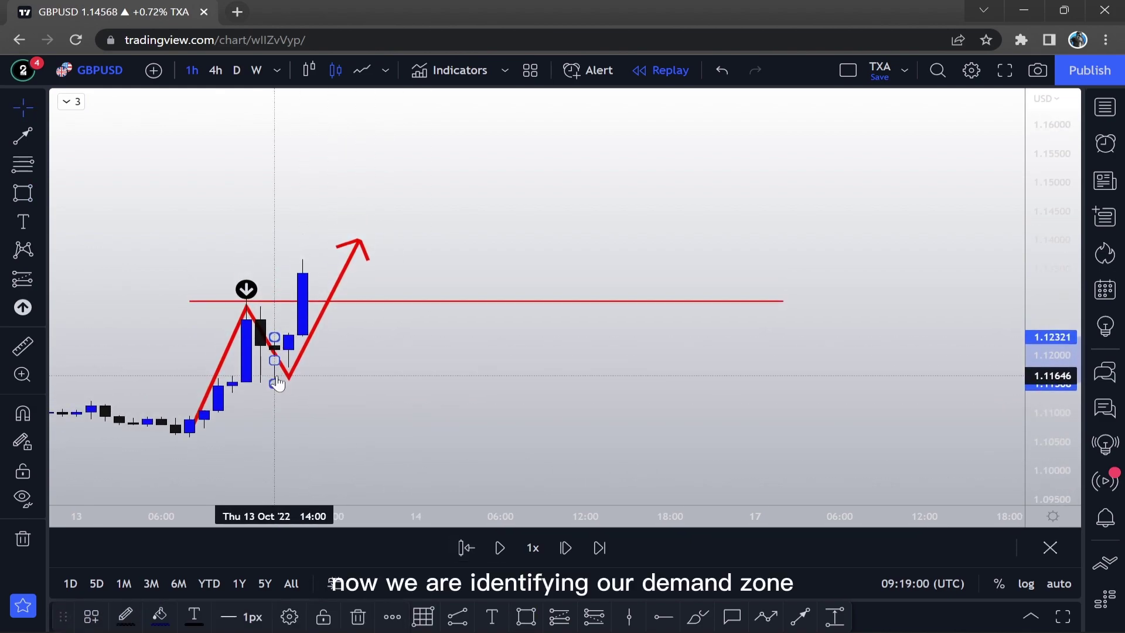
{"action": "left_click_drag", "start_coordinate": [275, 384], "coordinate": [854, 397]}
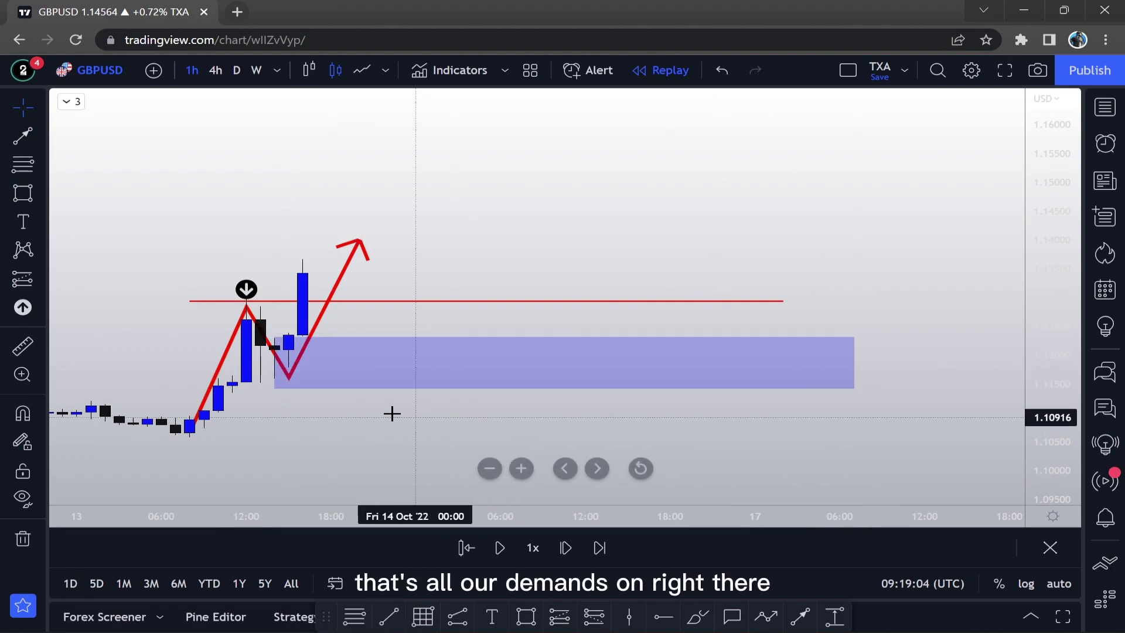
{"action": "left_click_drag", "start_coordinate": [282, 388], "coordinate": [272, 388]}
{"action": "left_click", "coordinate": [155, 248]}
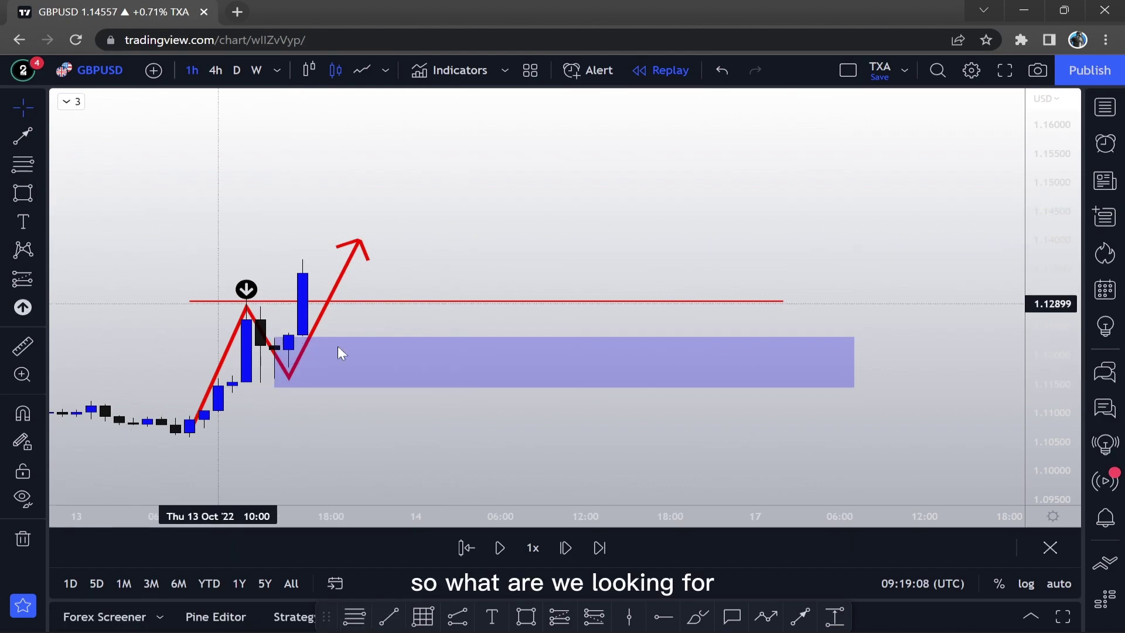
Step: Sketch a projected sideways zigzag path above the rally, between about 1.139 and 1.149, ending on a high at 14 October 10:00
{"action": "left_click", "coordinate": [766, 617]}
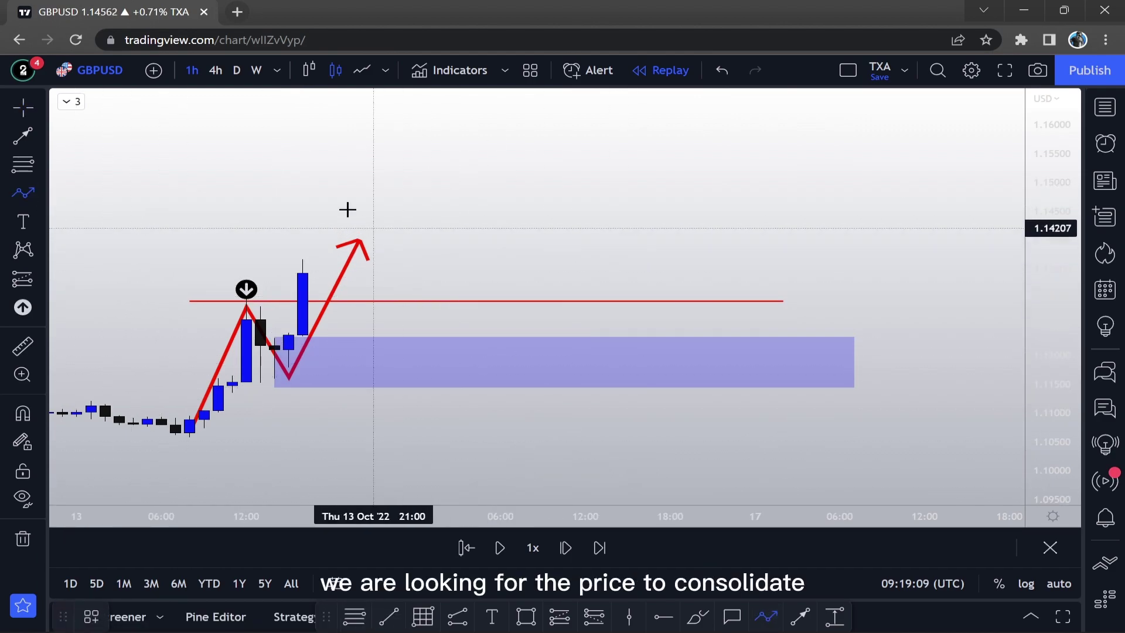
{"action": "left_click", "coordinate": [345, 204]}
{"action": "left_click", "coordinate": [387, 248]}
{"action": "left_click", "coordinate": [416, 195]}
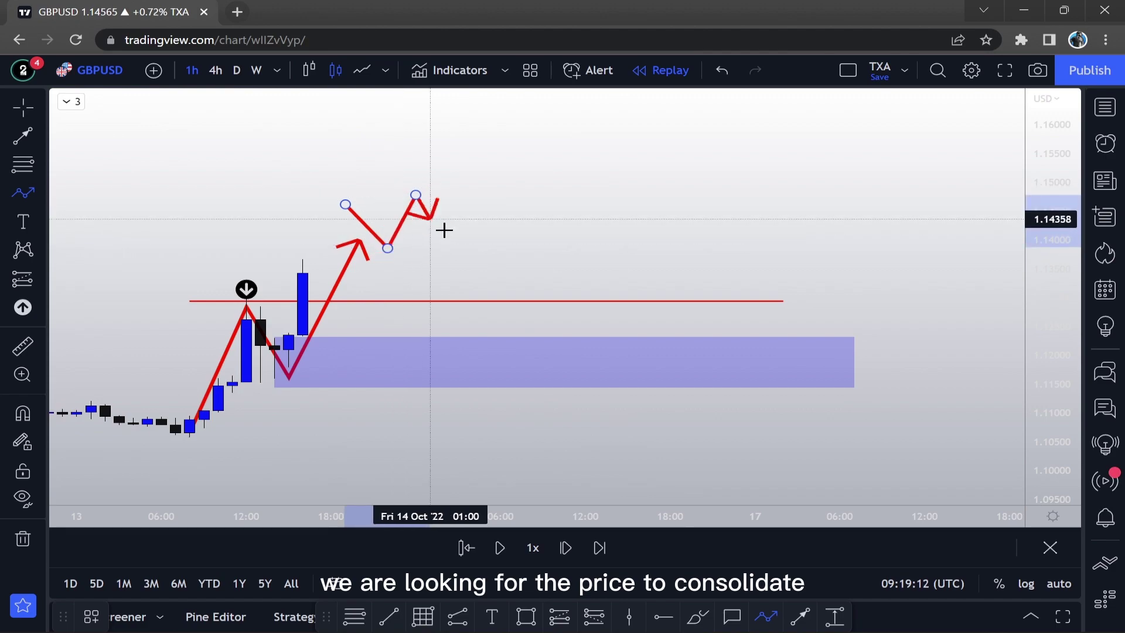
{"action": "left_click", "coordinate": [444, 235]}
{"action": "left_click", "coordinate": [487, 191]}
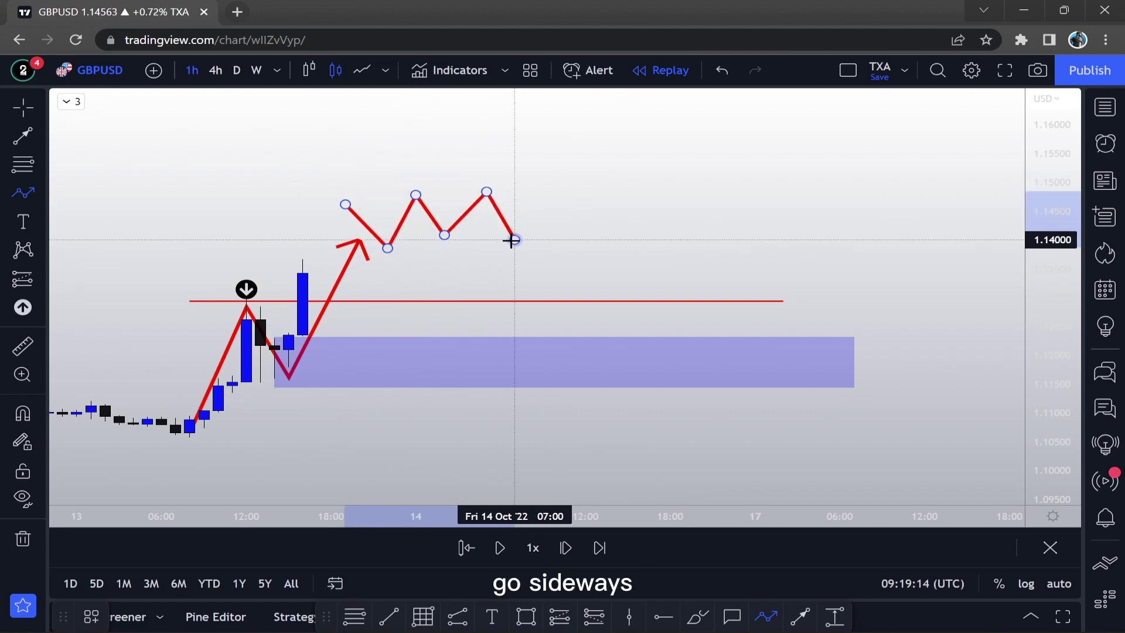
{"action": "left_click", "coordinate": [513, 239]}
{"action": "left_click", "coordinate": [557, 188]}
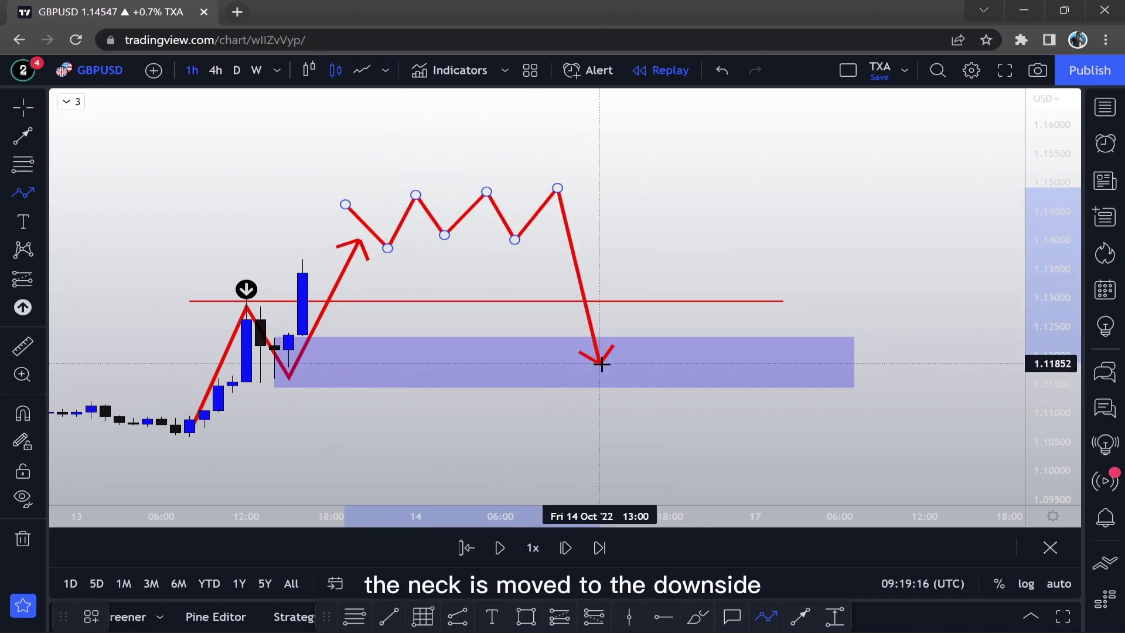
Step: Extend the projected path down into the demand zone, zigzag inside it, rally to about 1.148 and end with an arrow back to the recent high
{"action": "left_click", "coordinate": [599, 363]}
{"action": "left_click", "coordinate": [627, 344]}
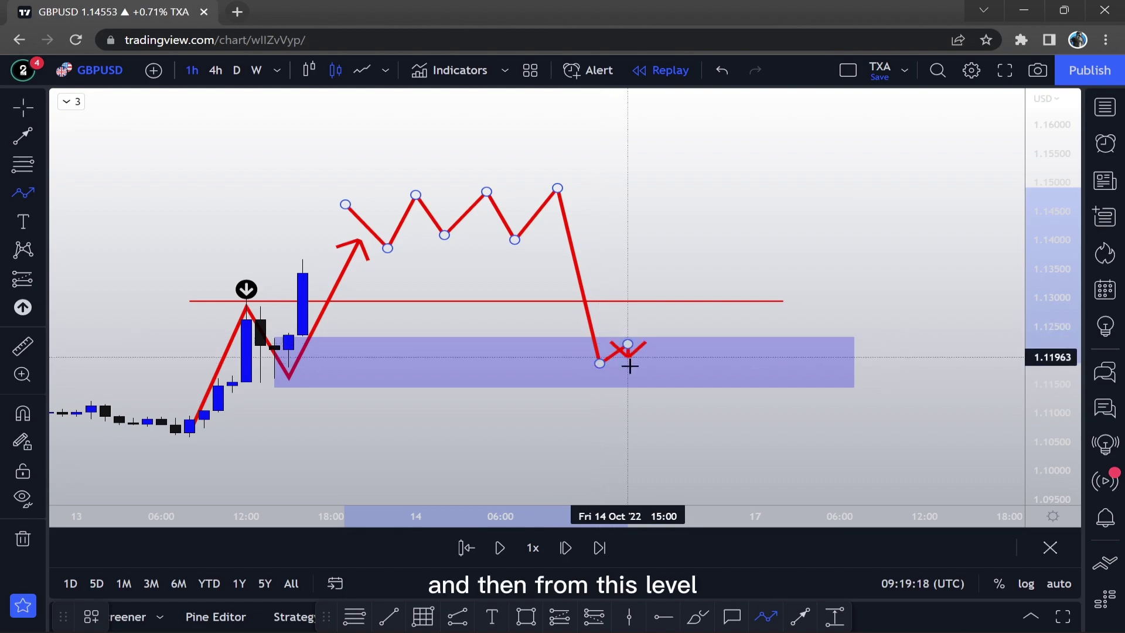
{"action": "left_click", "coordinate": [640, 382]}
{"action": "left_click", "coordinate": [669, 351]}
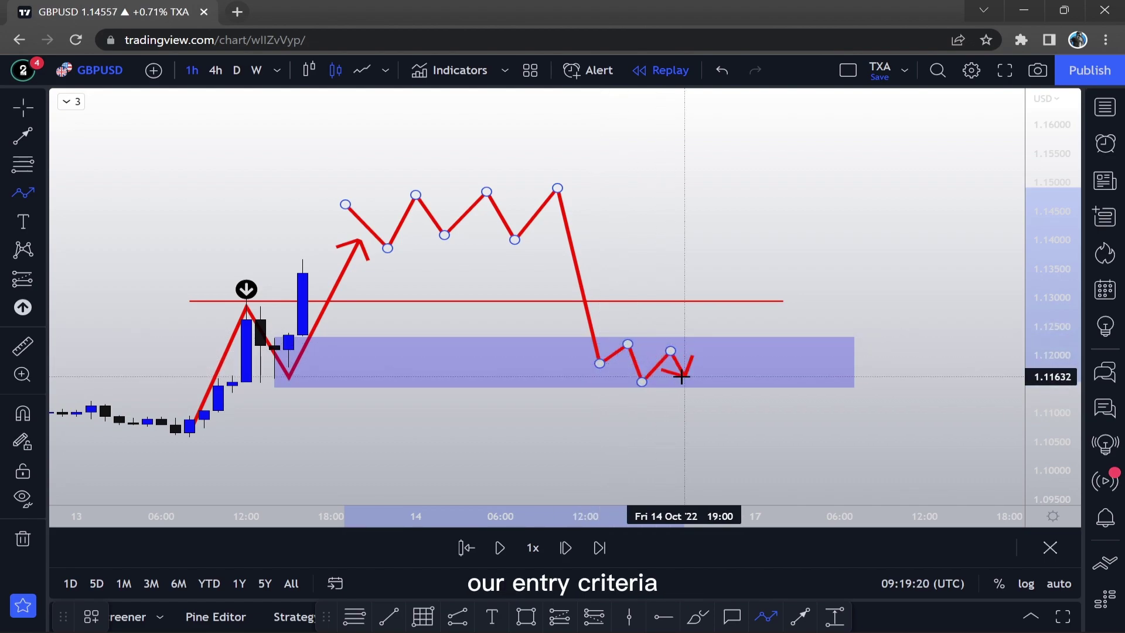
{"action": "left_click", "coordinate": [685, 377]}
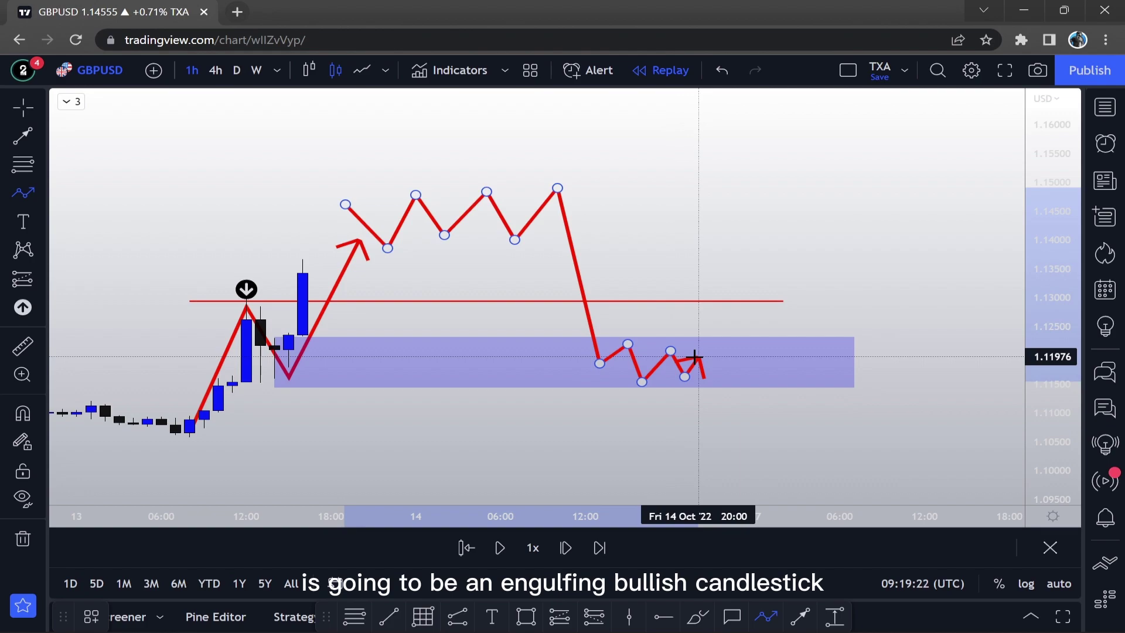
{"action": "left_click", "coordinate": [783, 195]}
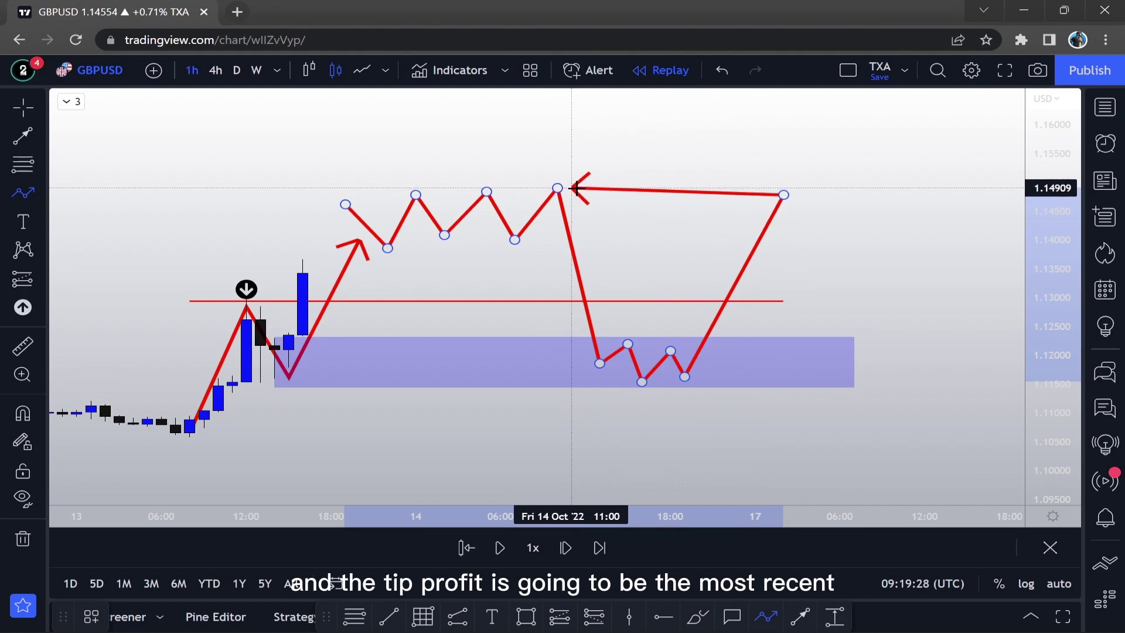
{"action": "double_click", "coordinate": [573, 194]}
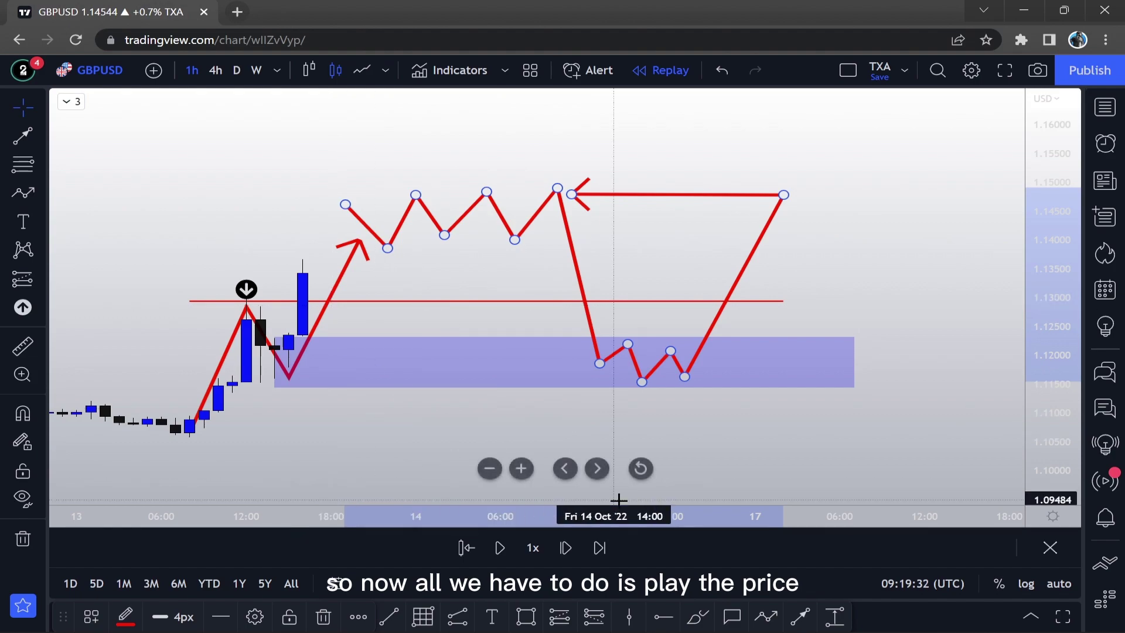
Step: Advance the replay bar by bar to the 14 October 11:00 candle, where price nears the top of the demand zone
{"action": "left_click", "coordinate": [571, 546]}
{"action": "left_click", "coordinate": [571, 546]}
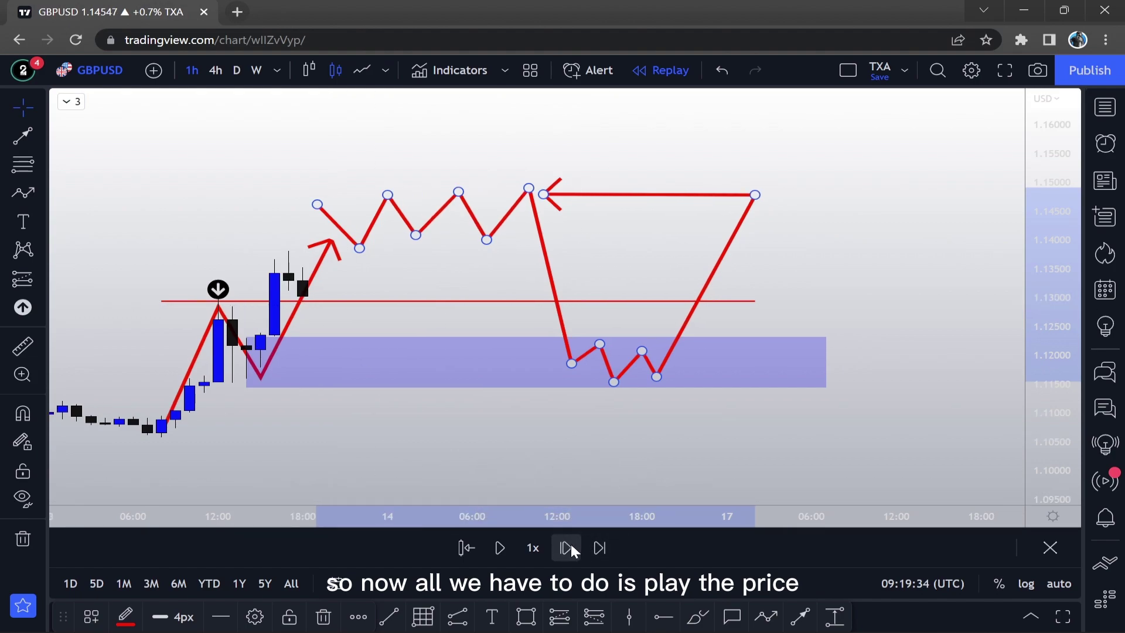
{"action": "left_click", "coordinate": [572, 546]}
{"action": "left_click", "coordinate": [571, 546]}
{"action": "left_click", "coordinate": [571, 546]}
{"action": "left_click", "coordinate": [566, 547]}
{"action": "left_click", "coordinate": [566, 547]}
{"action": "left_click", "coordinate": [566, 547]}
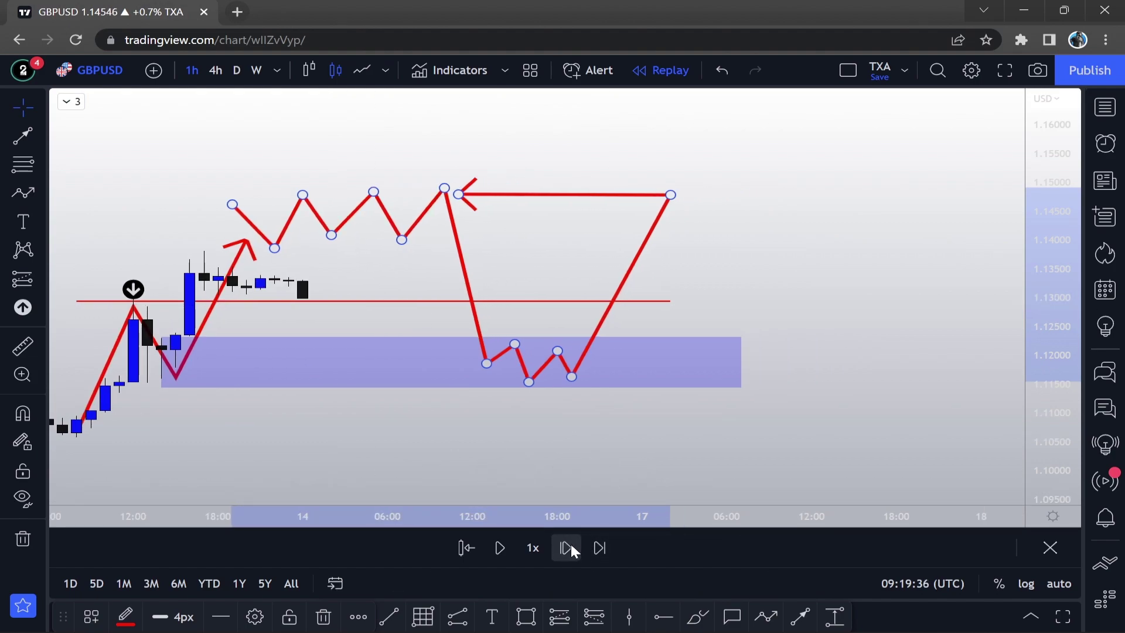
{"action": "left_click", "coordinate": [566, 547]}
{"action": "left_click", "coordinate": [566, 547]}
{"action": "left_click", "coordinate": [566, 547]}
{"action": "left_click", "coordinate": [571, 545]}
{"action": "left_click", "coordinate": [571, 545]}
{"action": "left_click", "coordinate": [571, 545]}
{"action": "left_click", "coordinate": [571, 545]}
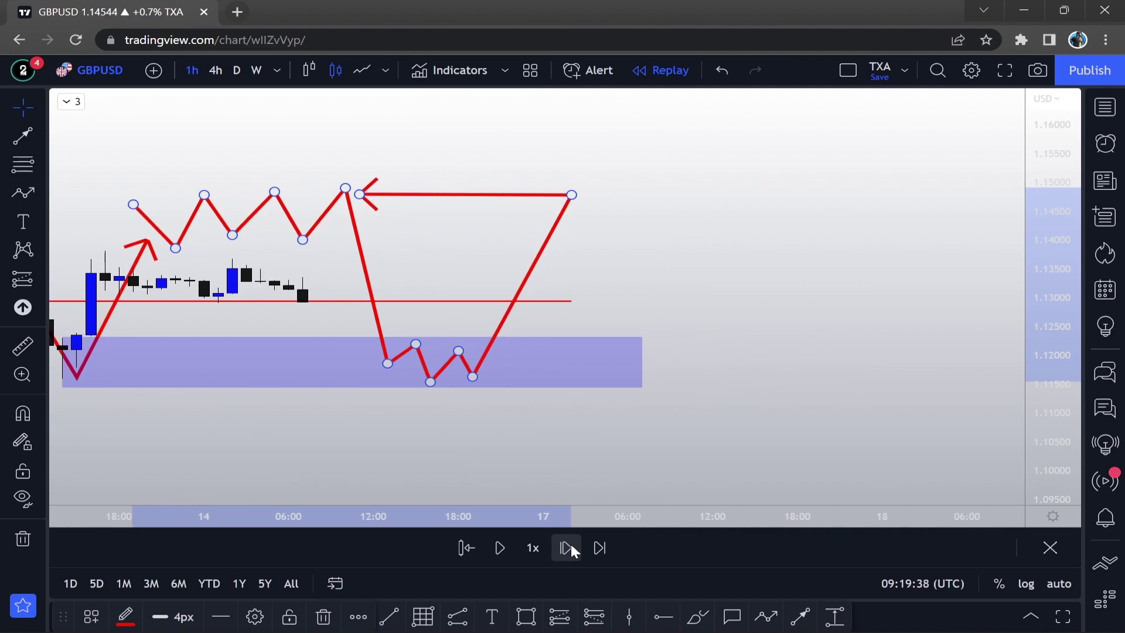
{"action": "left_click", "coordinate": [571, 545]}
{"action": "left_click", "coordinate": [572, 545]}
{"action": "left_click", "coordinate": [571, 544]}
{"action": "left_click", "coordinate": [573, 469]}
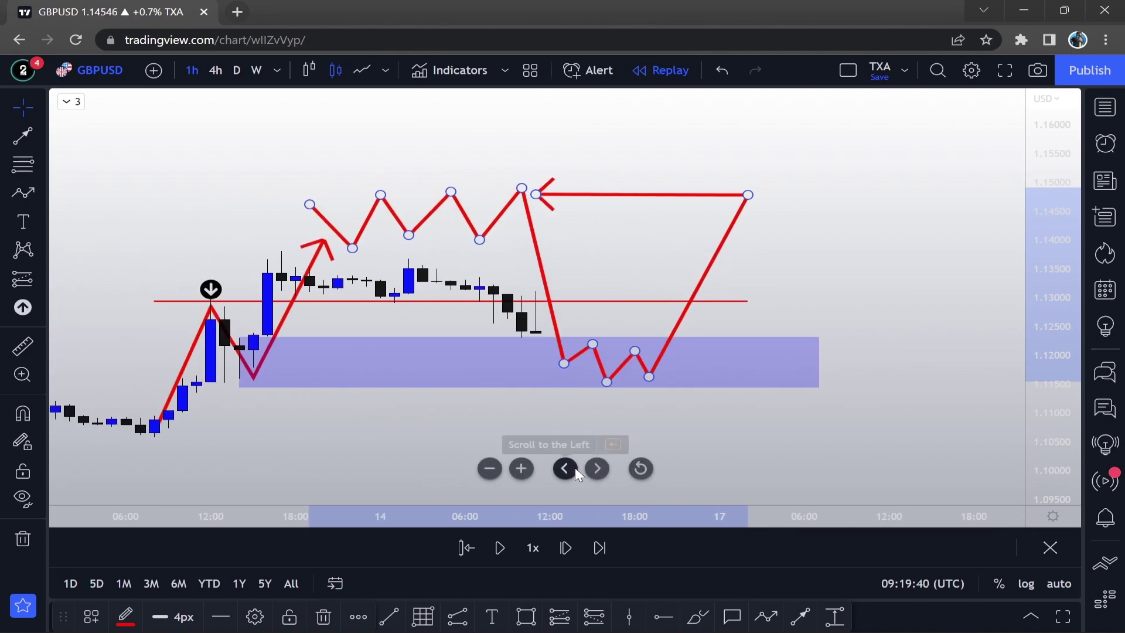
Step: Advance the replay to the bullish engulfing candle at 14 October 13:00 and delete the projected price path
{"action": "left_click", "coordinate": [566, 548]}
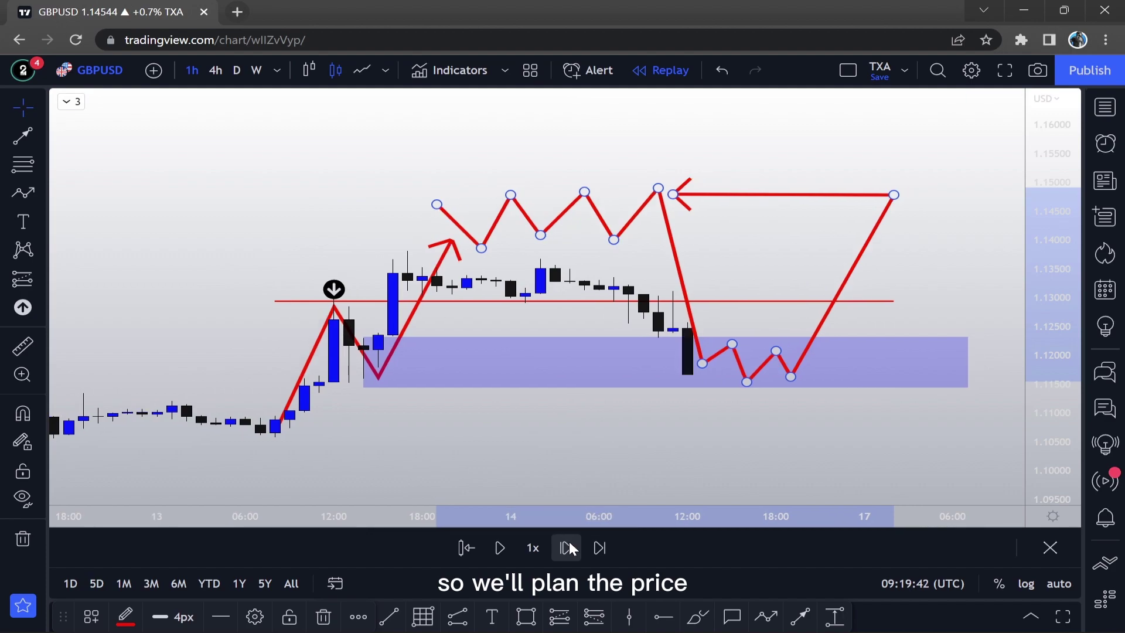
{"action": "left_click", "coordinate": [566, 547]}
{"action": "scroll", "coordinate": [707, 424], "scroll_direction": "up", "scroll_amount": 2}
{"action": "key", "text": "shift+Right"}
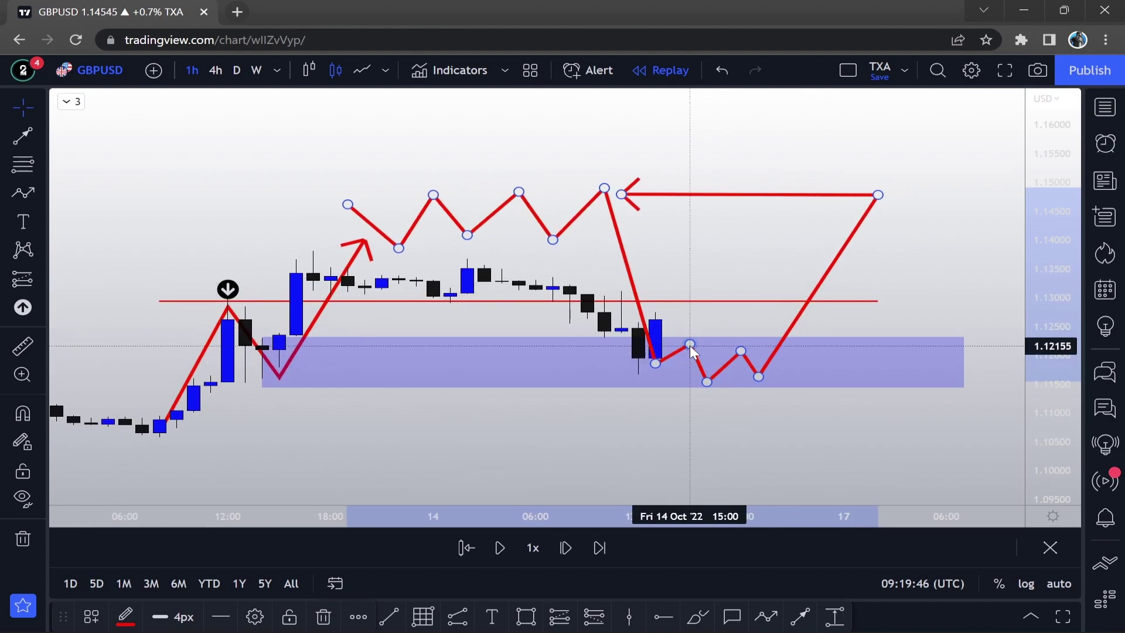
{"action": "key", "text": "Delete"}
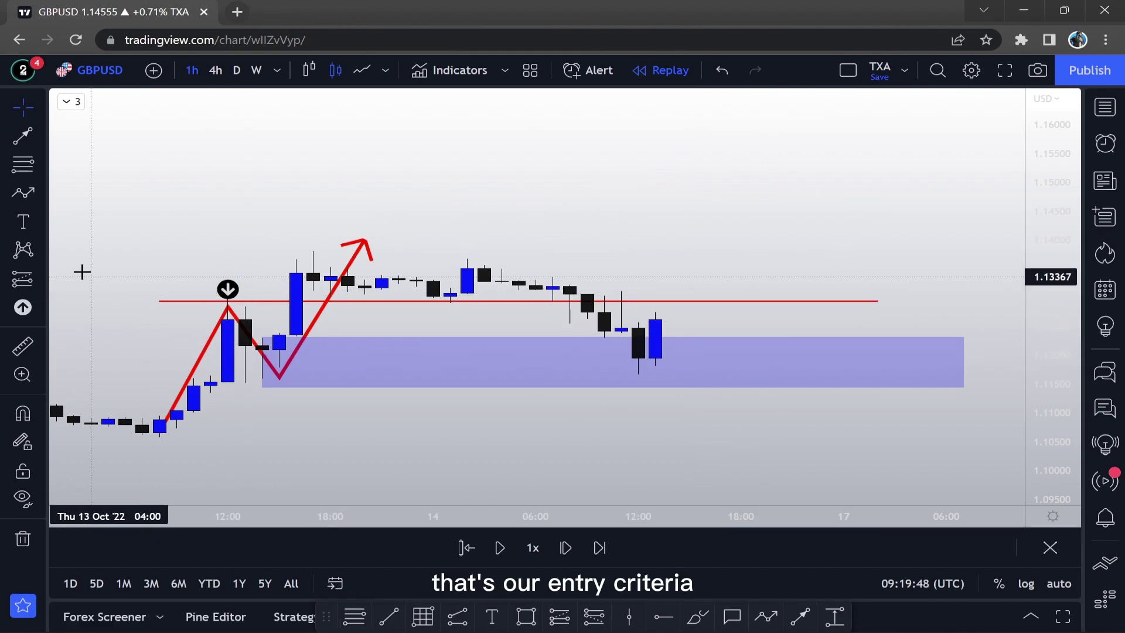
Step: Place a long position at 14 October 13:00 with entry at about 1.1264 and its stop at 1.11412, just below the demand zone
{"action": "left_click", "coordinate": [44, 275]}
{"action": "left_click", "coordinate": [94, 279]}
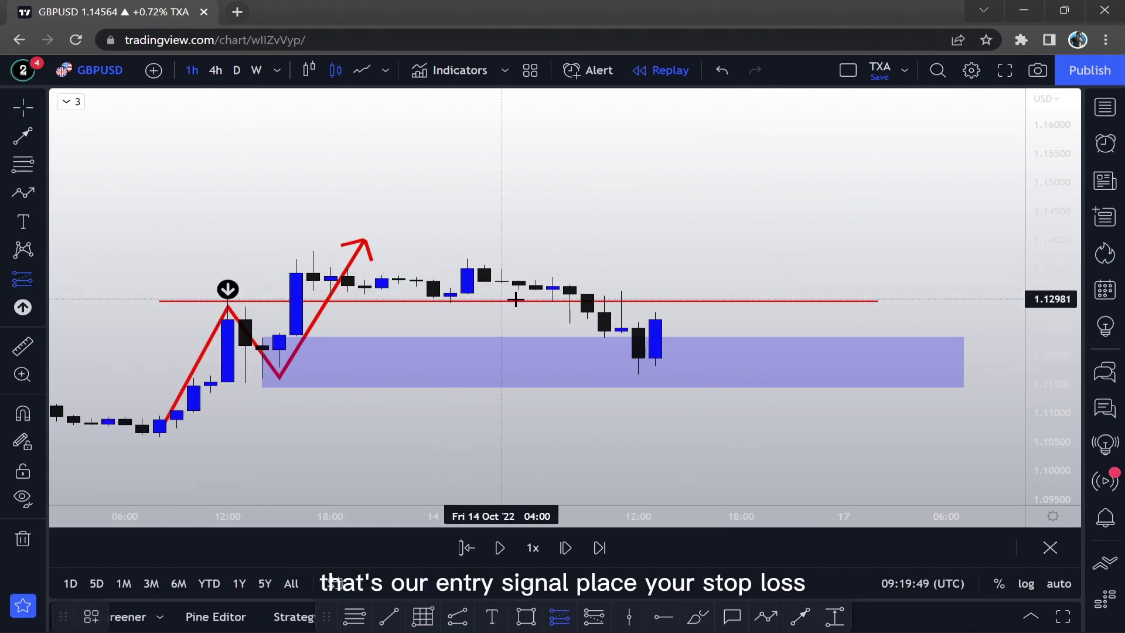
{"action": "left_click", "coordinate": [655, 318]}
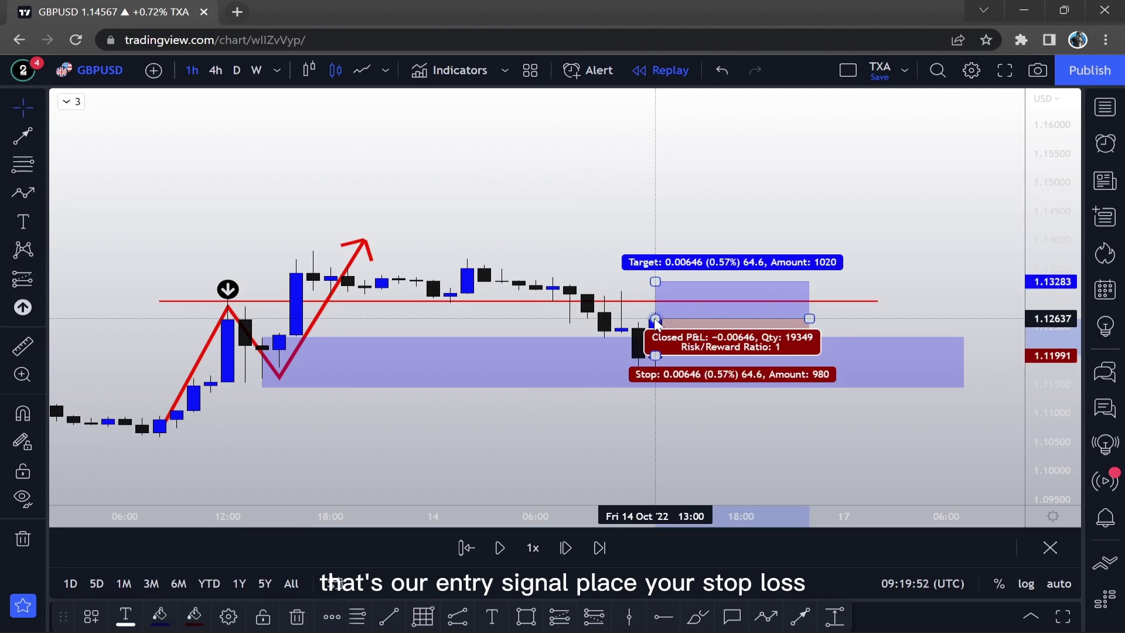
{"action": "left_click_drag", "start_coordinate": [655, 353], "coordinate": [648, 389]}
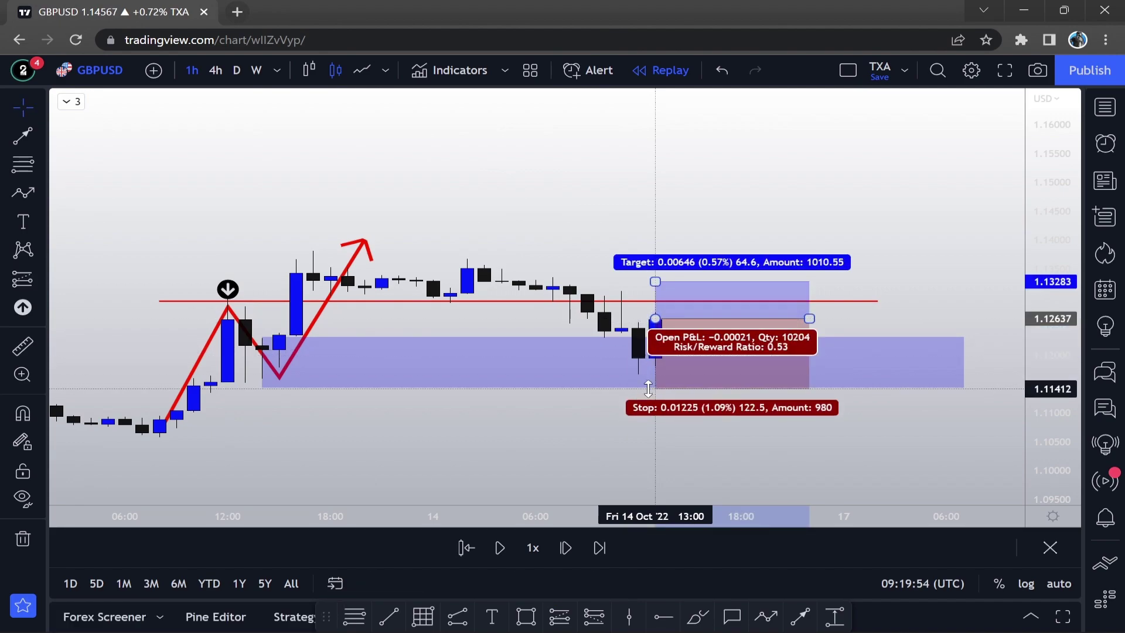
Step: Set the long position's target to 1.13835 at the recent swing high and lower its entry to 1.12568
{"action": "left_click_drag", "start_coordinate": [656, 282], "coordinate": [300, 248]}
{"action": "left_click", "coordinate": [298, 246]}
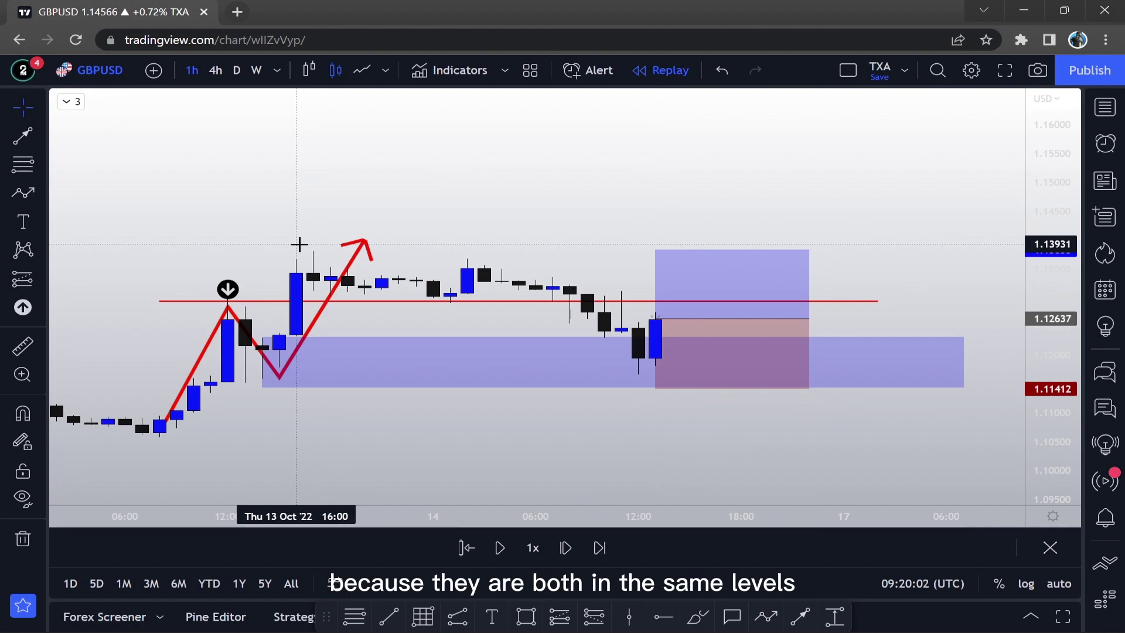
{"action": "left_click", "coordinate": [656, 321]}
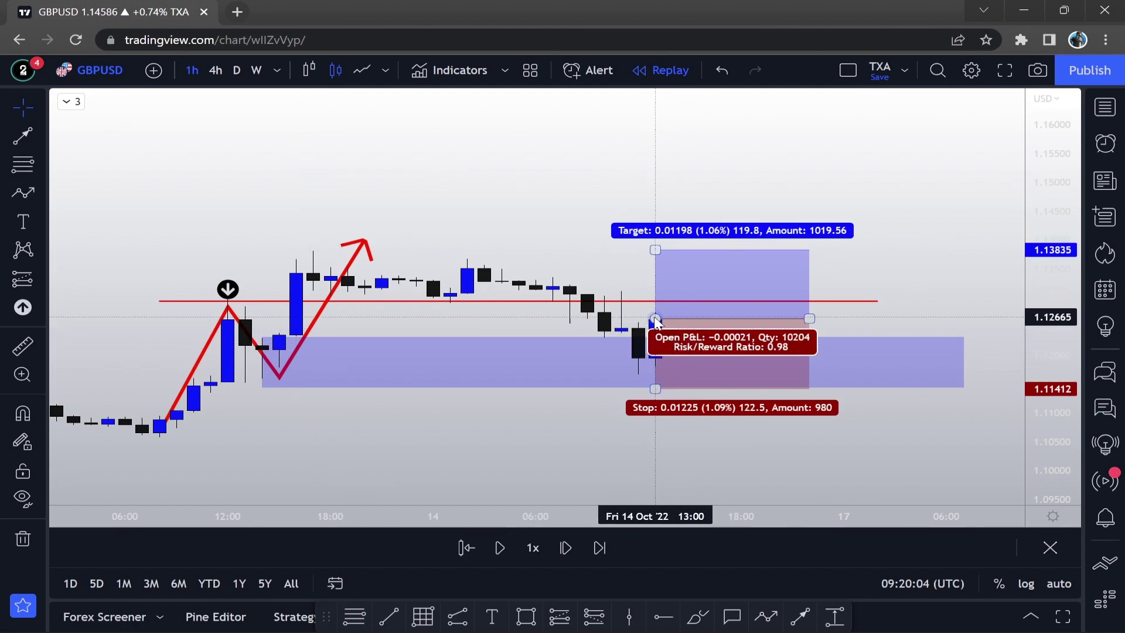
{"action": "mouse_move", "coordinate": [658, 321]}
{"action": "left_mouse_down"}
{"action": "mouse_move", "coordinate": [664, 330]}
{"action": "mouse_move", "coordinate": [660, 321]}
{"action": "left_mouse_up"}
{"action": "left_click", "coordinate": [622, 261]}
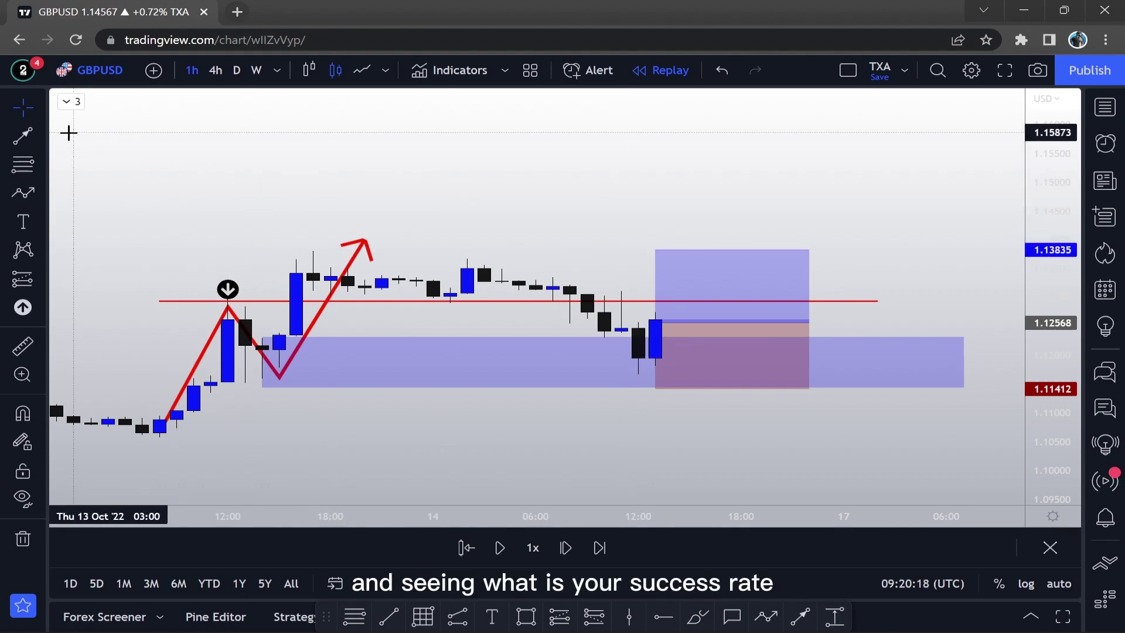
Step: Draw a horizontal trend line at about 1.1383 along the recent high and target, from 13 October 15:00 to about 17 October 05:00
{"action": "left_click", "coordinate": [41, 137]}
{"action": "left_click", "coordinate": [58, 133]}
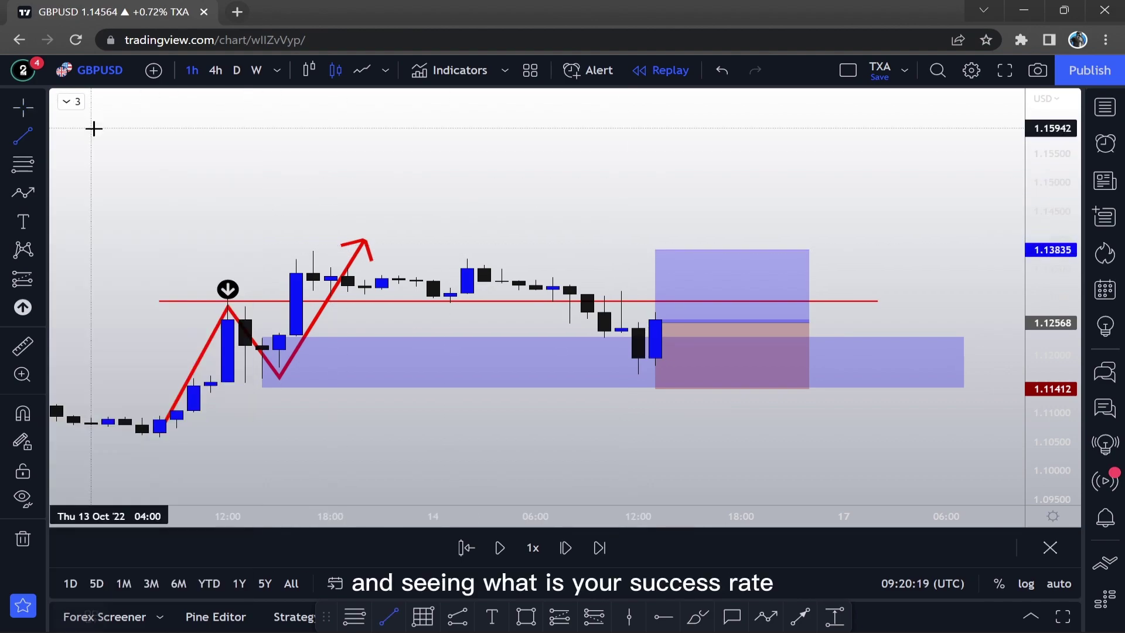
{"action": "left_click", "coordinate": [282, 250]}
{"action": "left_click", "coordinate": [929, 250]}
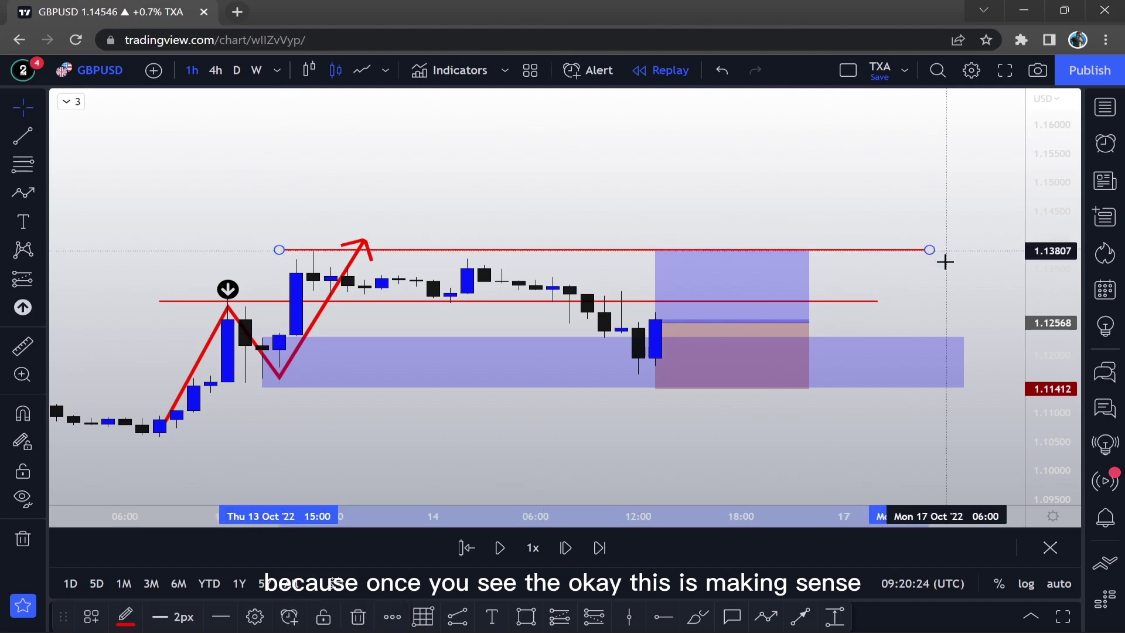
Step: Advance the replay bar by bar from 14 October 13:00 to 17 October 19:00, past the long position's target
{"action": "left_click_drag", "start_coordinate": [936, 302], "coordinate": [894, 302]}
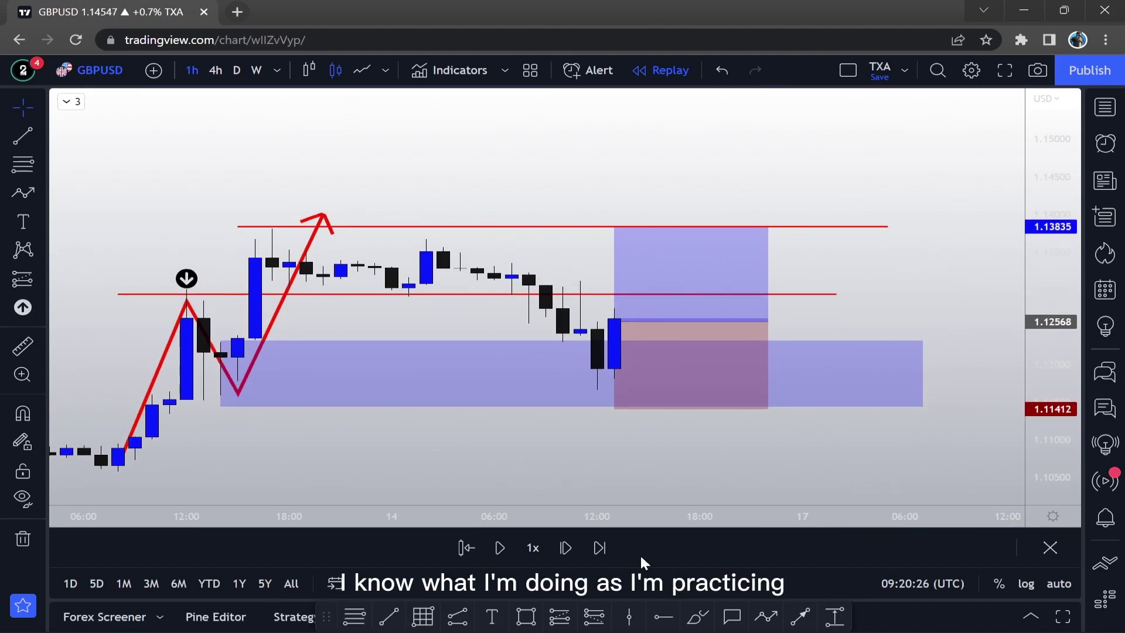
{"action": "left_click", "coordinate": [562, 557]}
{"action": "left_click", "coordinate": [561, 558]}
{"action": "left_click", "coordinate": [562, 557]}
{"action": "left_click", "coordinate": [562, 558]}
{"action": "left_click", "coordinate": [562, 558]}
{"action": "left_click", "coordinate": [562, 557]}
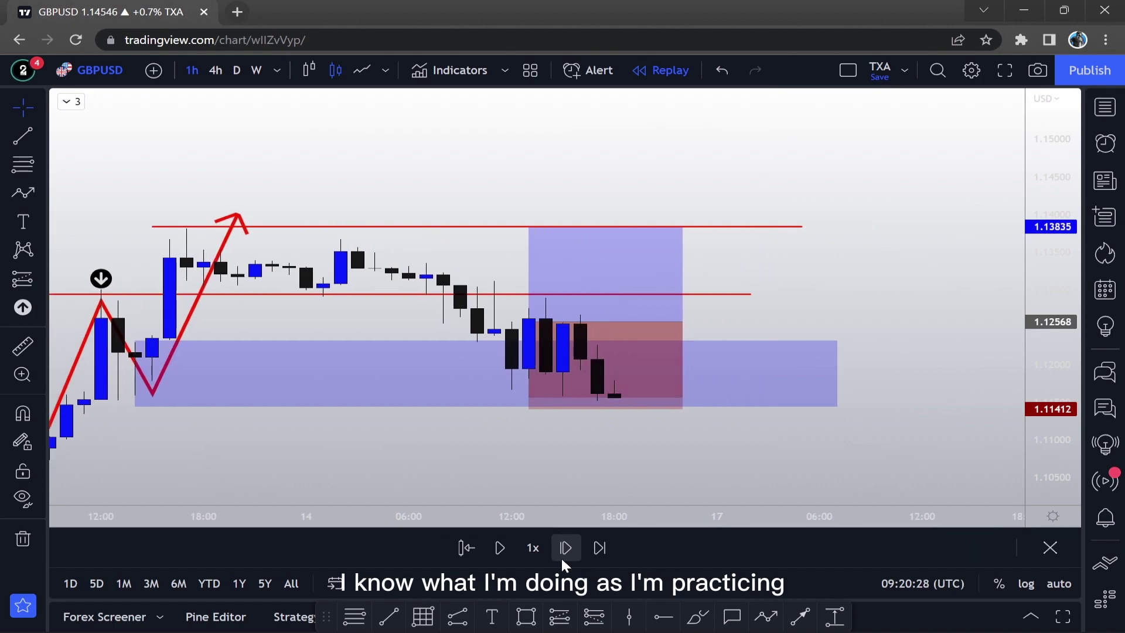
{"action": "left_click", "coordinate": [562, 558]}
{"action": "left_click", "coordinate": [562, 558]}
{"action": "double_click", "coordinate": [561, 557]}
{"action": "triple_click", "coordinate": [561, 557]}
{"action": "double_click", "coordinate": [561, 557]}
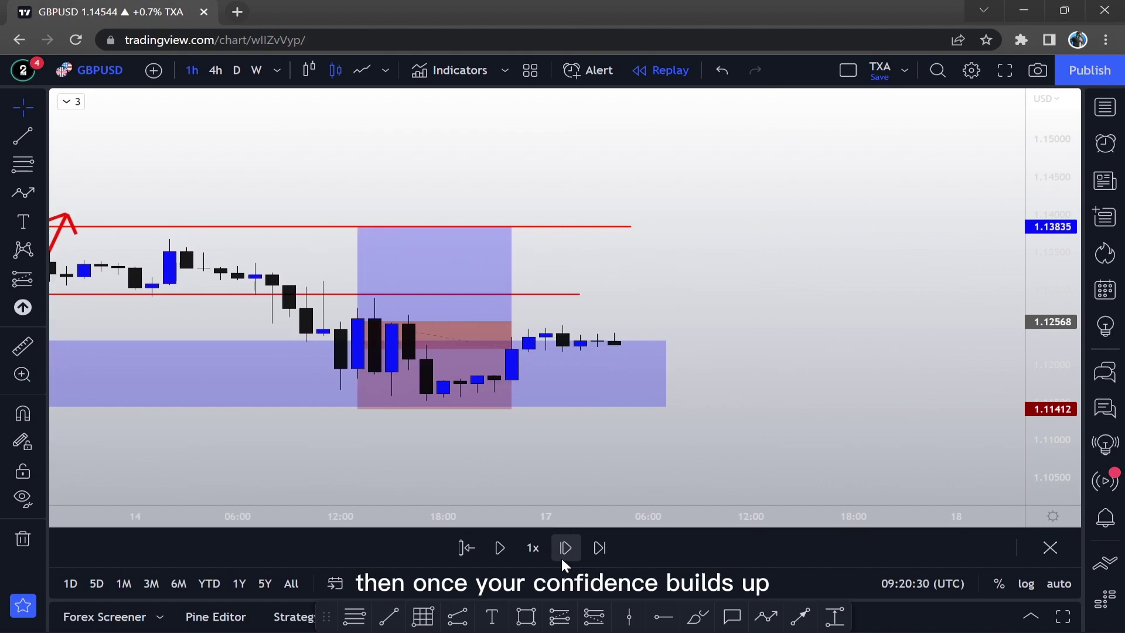
{"action": "triple_click", "coordinate": [561, 557]}
{"action": "double_click", "coordinate": [562, 558]}
{"action": "triple_click", "coordinate": [561, 558]}
{"action": "triple_click", "coordinate": [561, 558]}
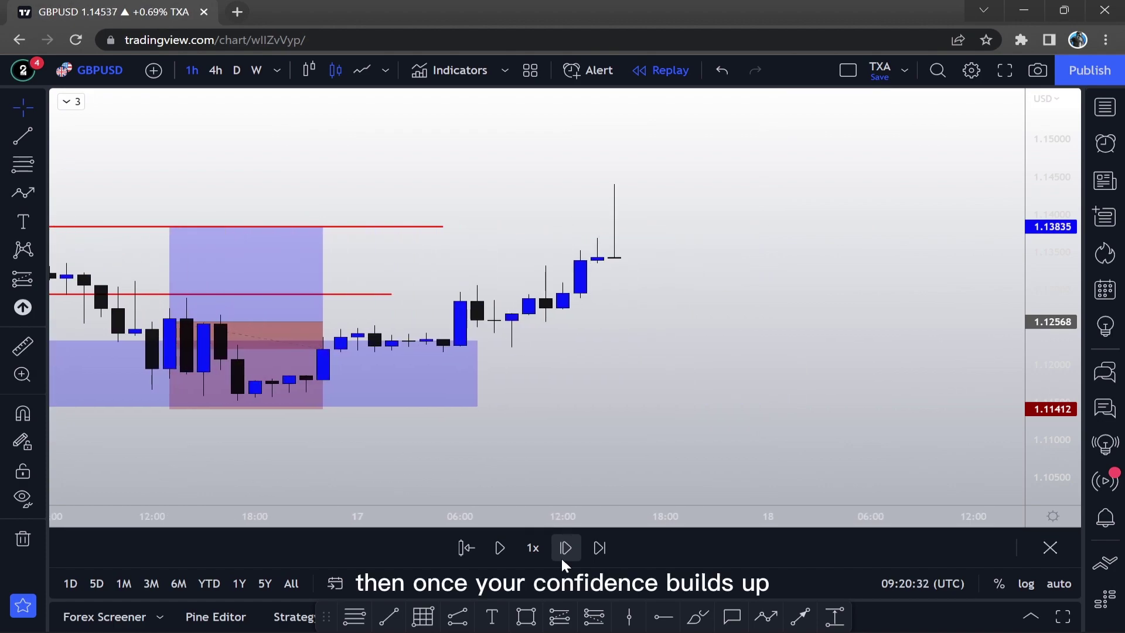
{"action": "triple_click", "coordinate": [561, 557]}
Step: Extend the long position's time span to about 17 October 16:00, covering the candle that reaches the target, and deselect it
{"action": "scroll", "coordinate": [677, 421], "scroll_direction": "down", "scroll_amount": 3}
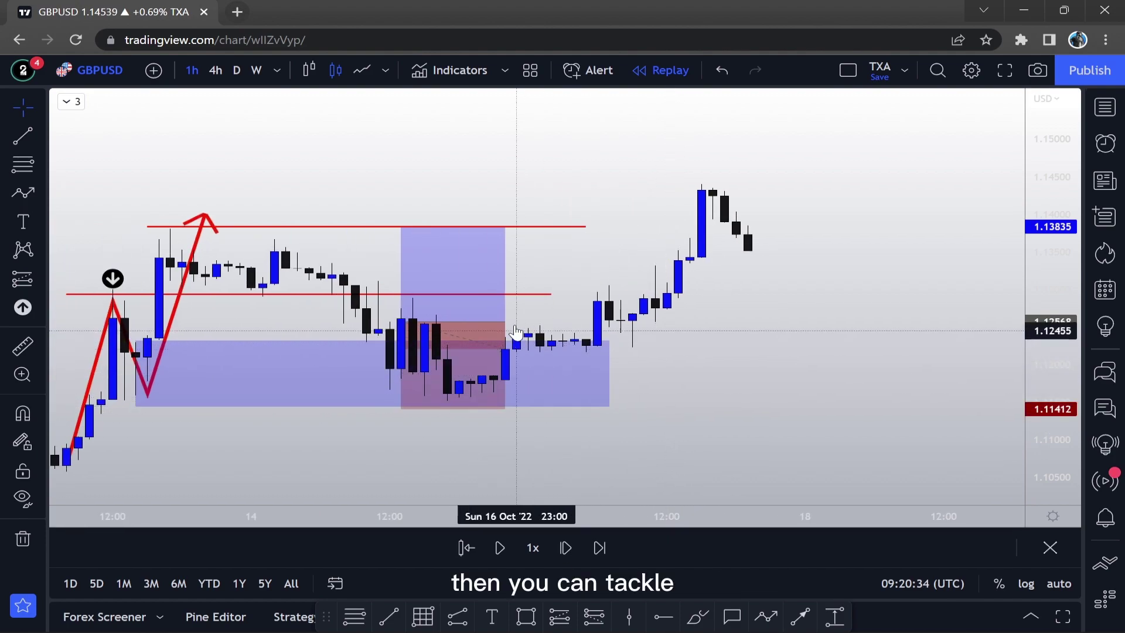
{"action": "left_click", "coordinate": [506, 321]}
{"action": "left_click_drag", "start_coordinate": [505, 322], "coordinate": [715, 322]}
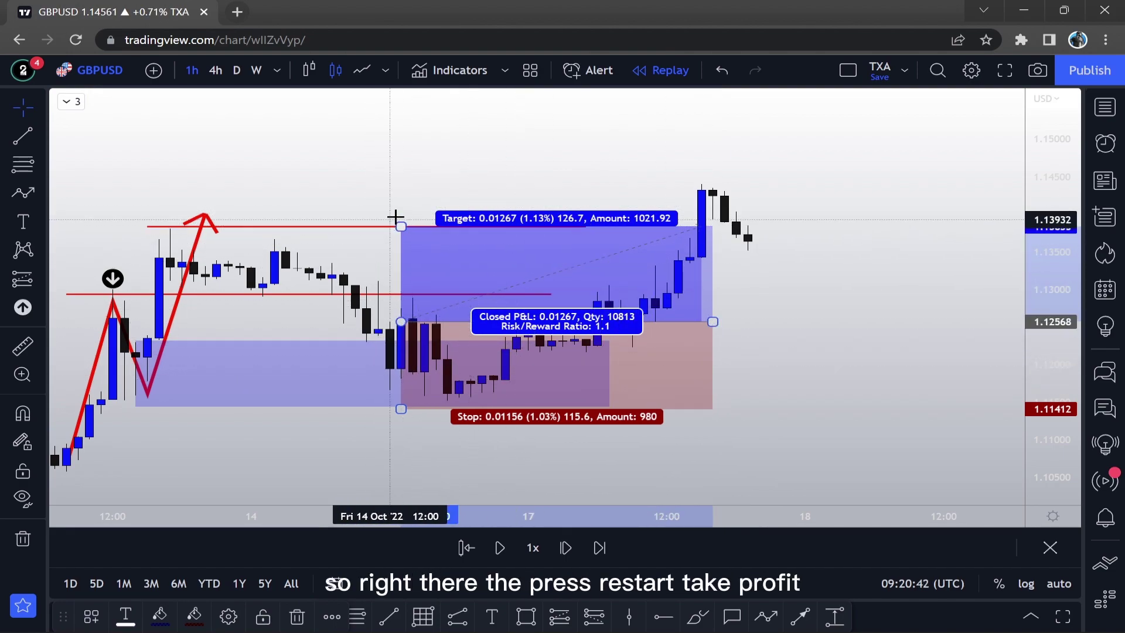
{"action": "left_click", "coordinate": [407, 196]}
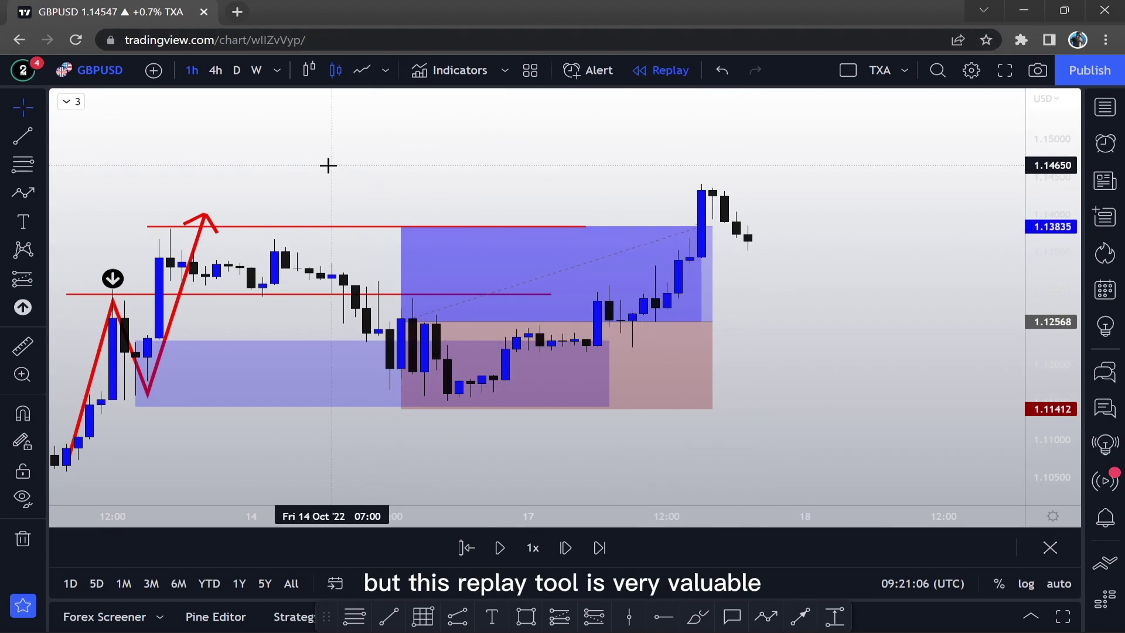
Step: View the replayed trade on the daily and 4-hour timeframes, ending back on the 1-hour chart
{"action": "left_click", "coordinate": [237, 69]}
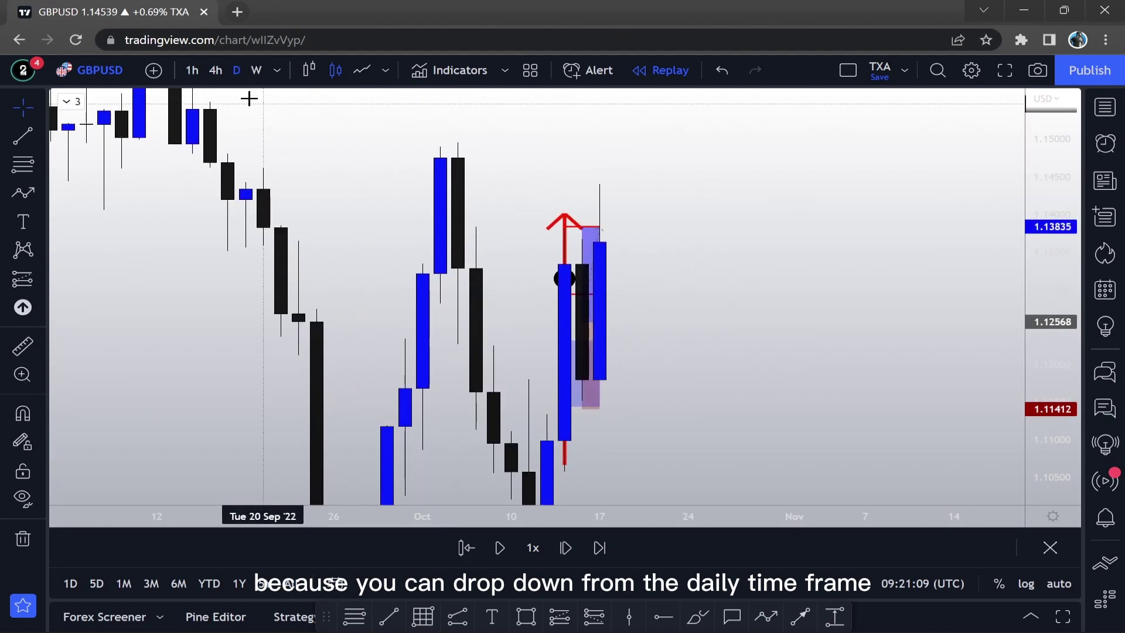
{"action": "left_click", "coordinate": [221, 68]}
{"action": "left_click", "coordinate": [189, 70]}
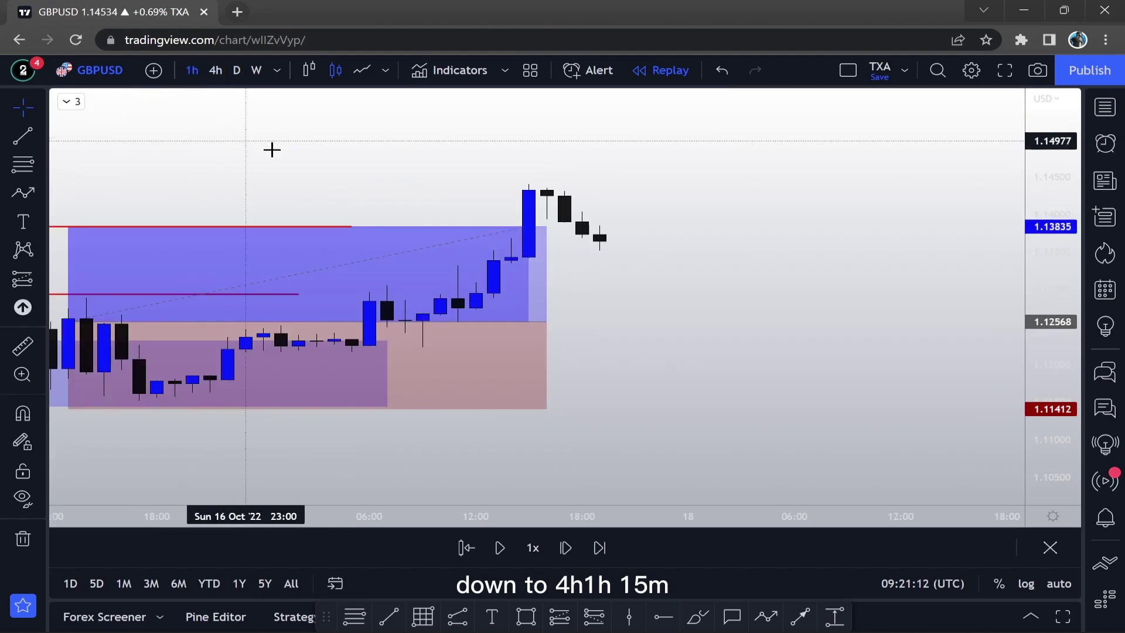
{"action": "scroll", "coordinate": [327, 168], "scroll_direction": "down", "scroll_amount": 1}
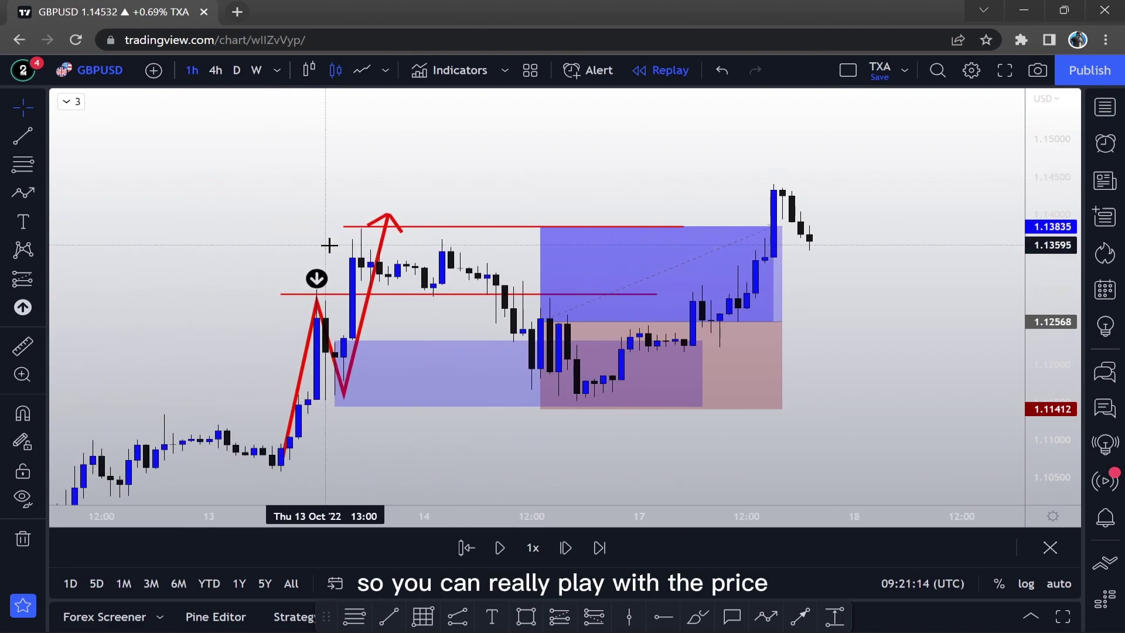